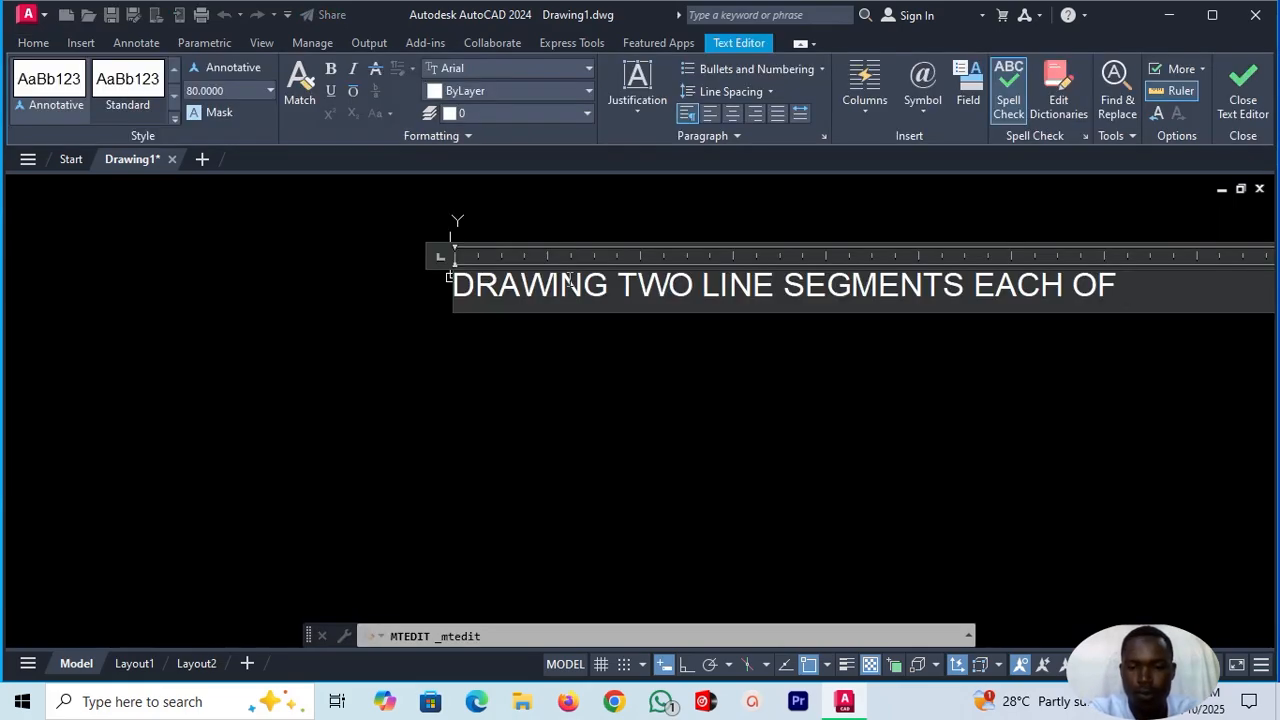
- Complete the title text as "DRAWING TWO LINE SEGMENTS EACH OF 1000MM" and finish editing it
text(1000)
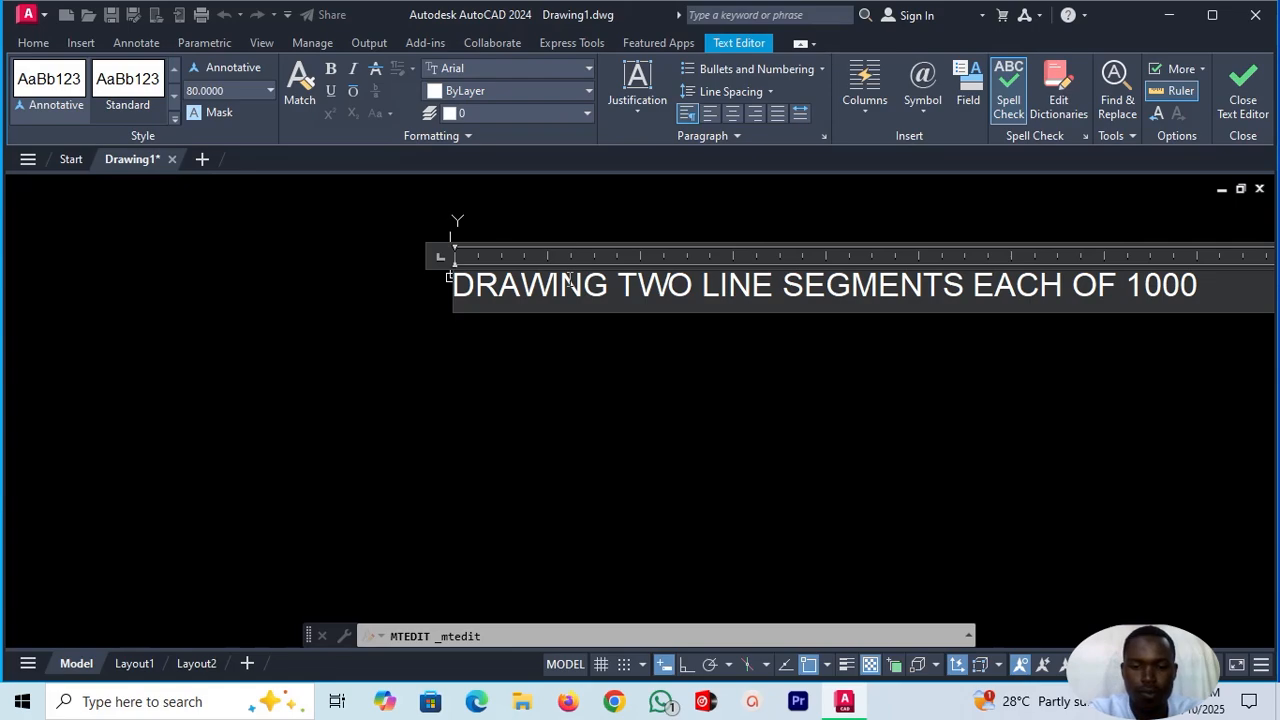
text(MM)
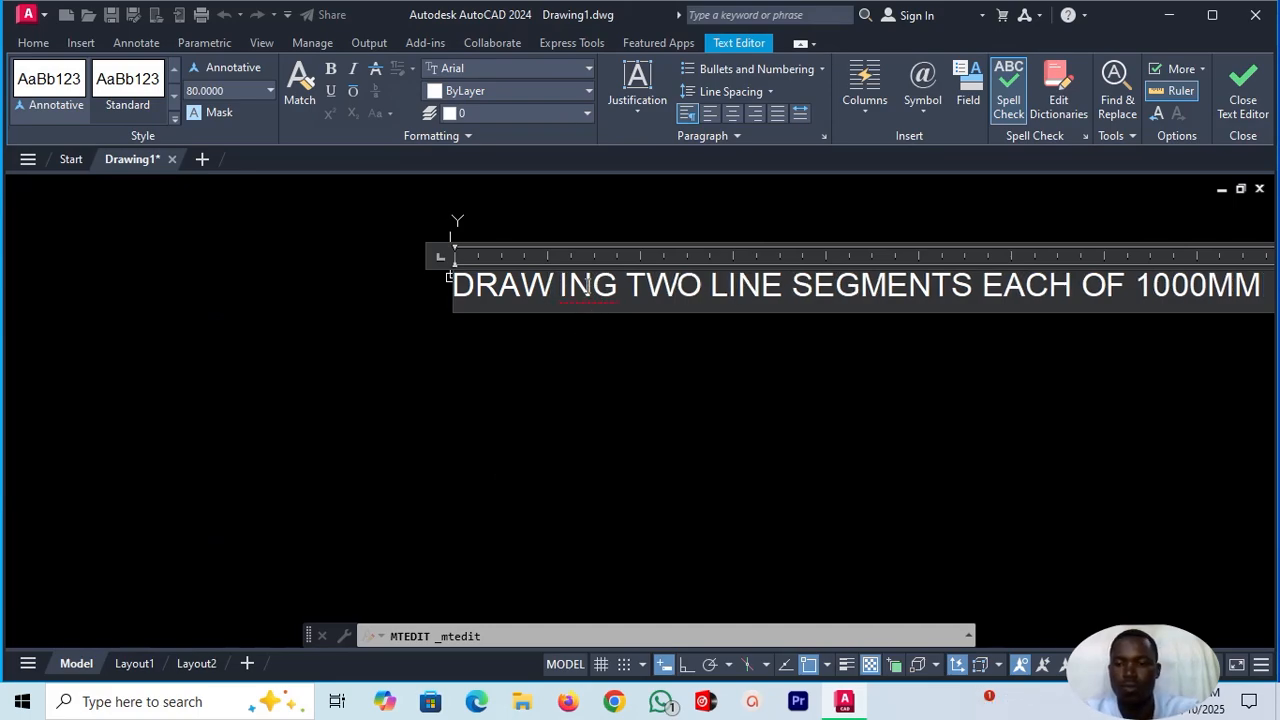
key(BackSpace)
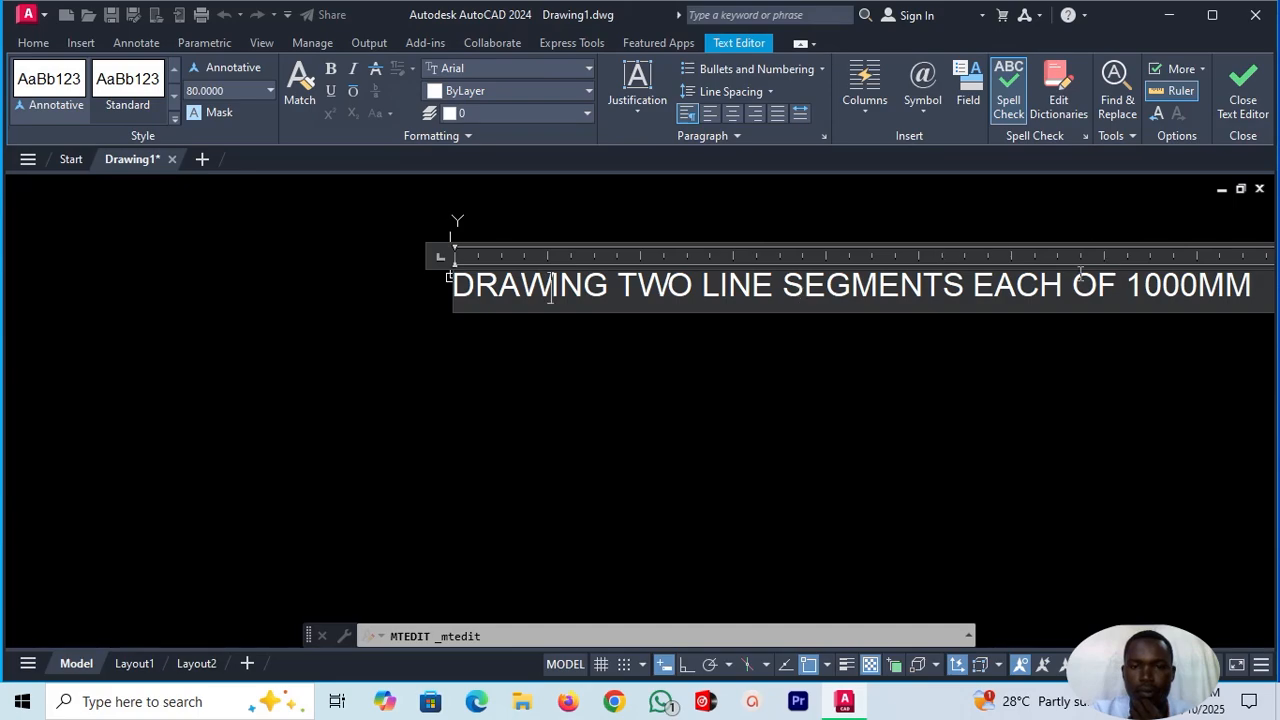
click(426, 332)
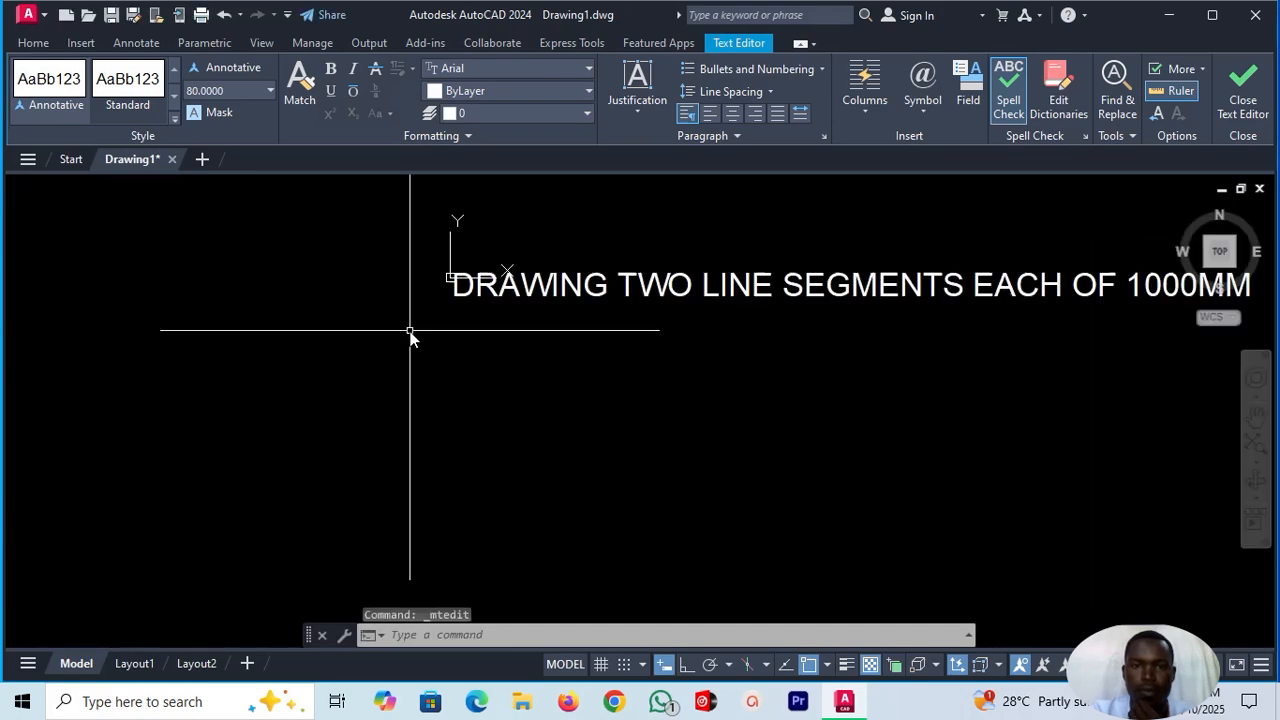
- Turn off the UCS icon display in the model space viewport
click(262, 42)
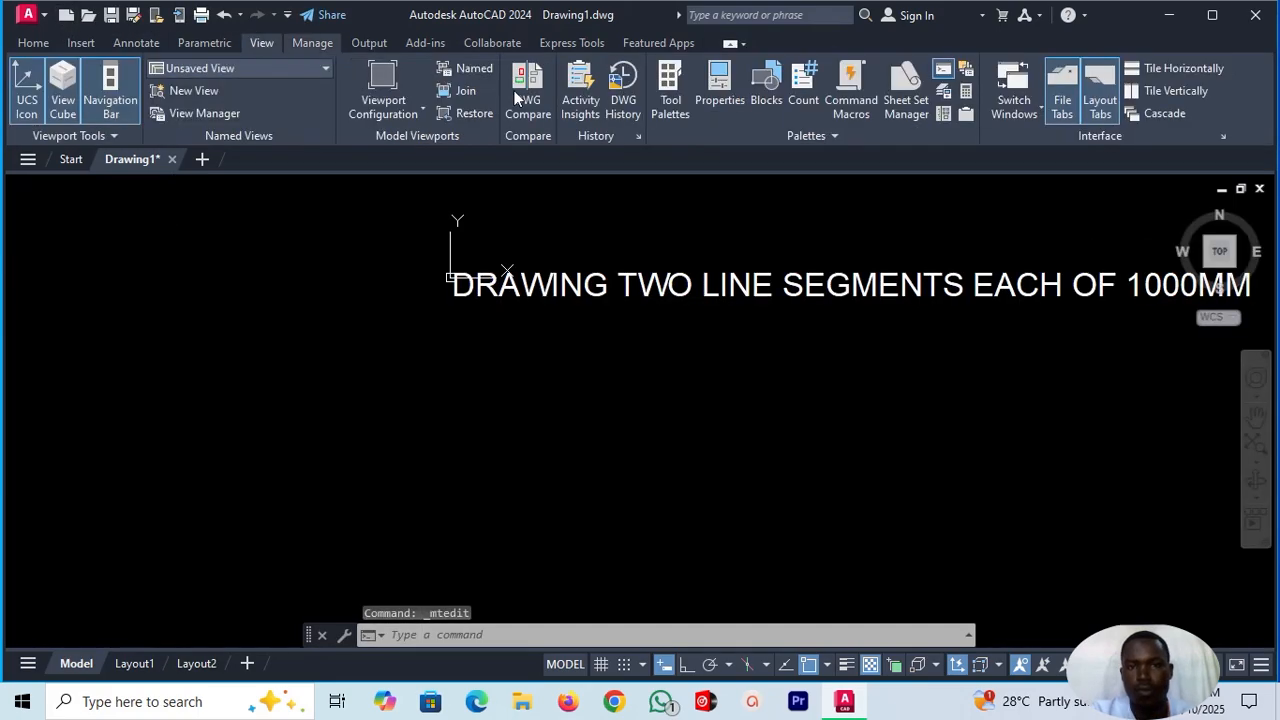
click(27, 90)
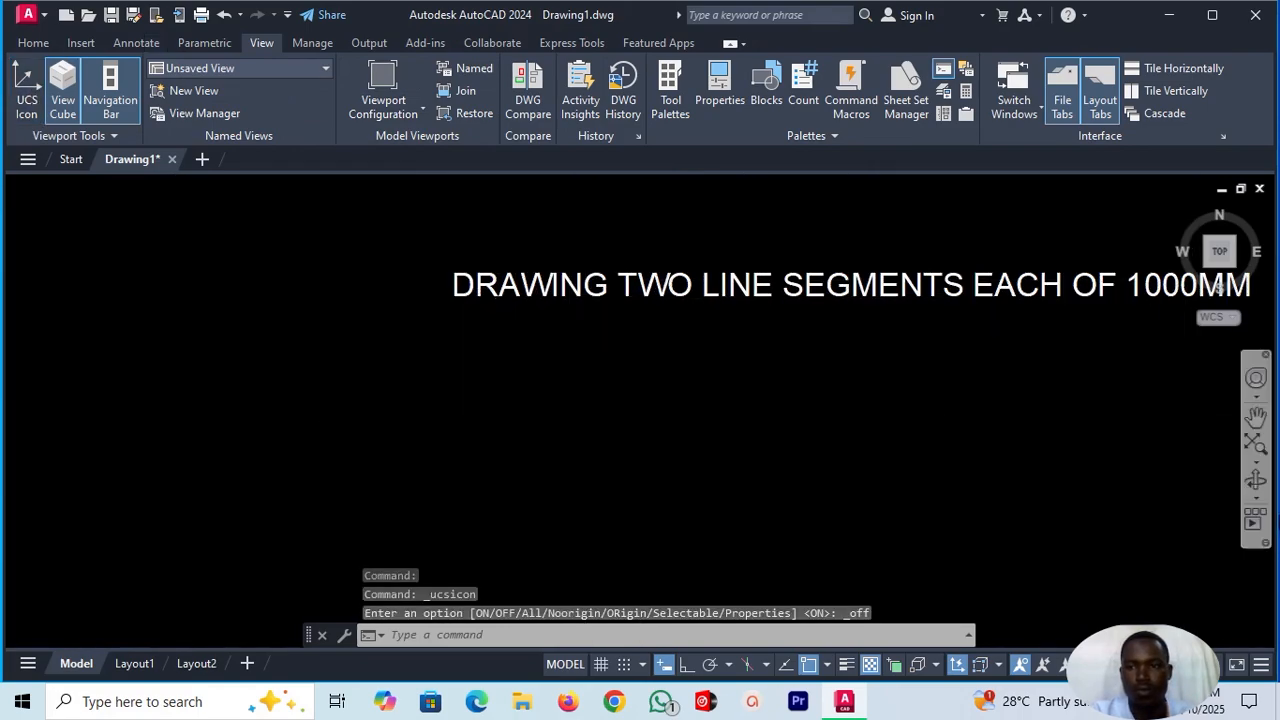
click(1257, 416)
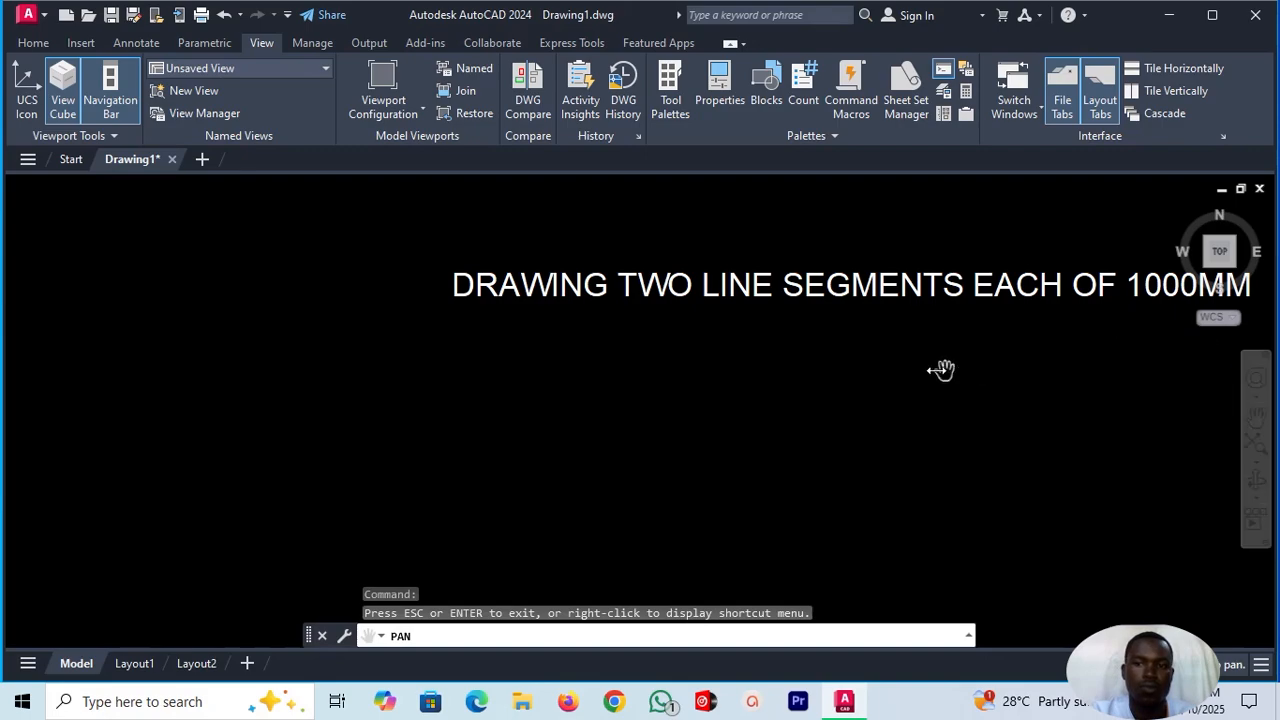
mouse_move(874, 289)
mouse_down()
mouse_move(737, 298)
mouse_move(631, 251)
mouse_up()
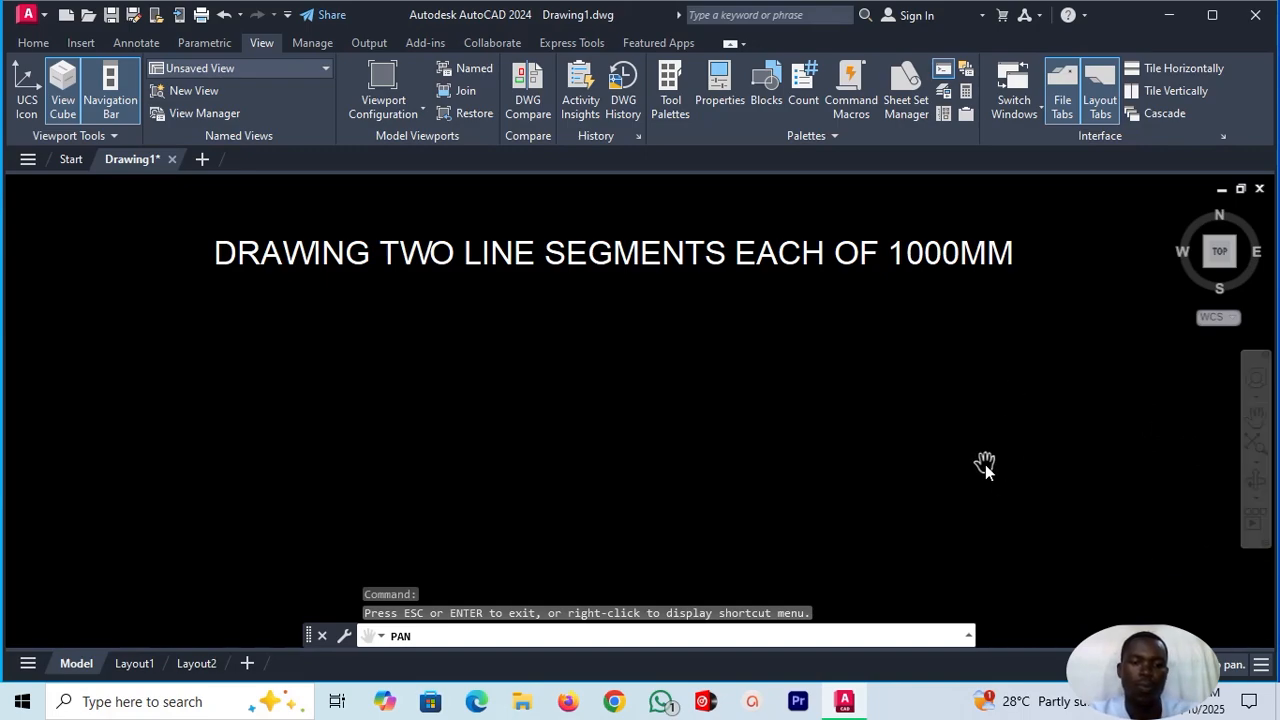
key(Escape)
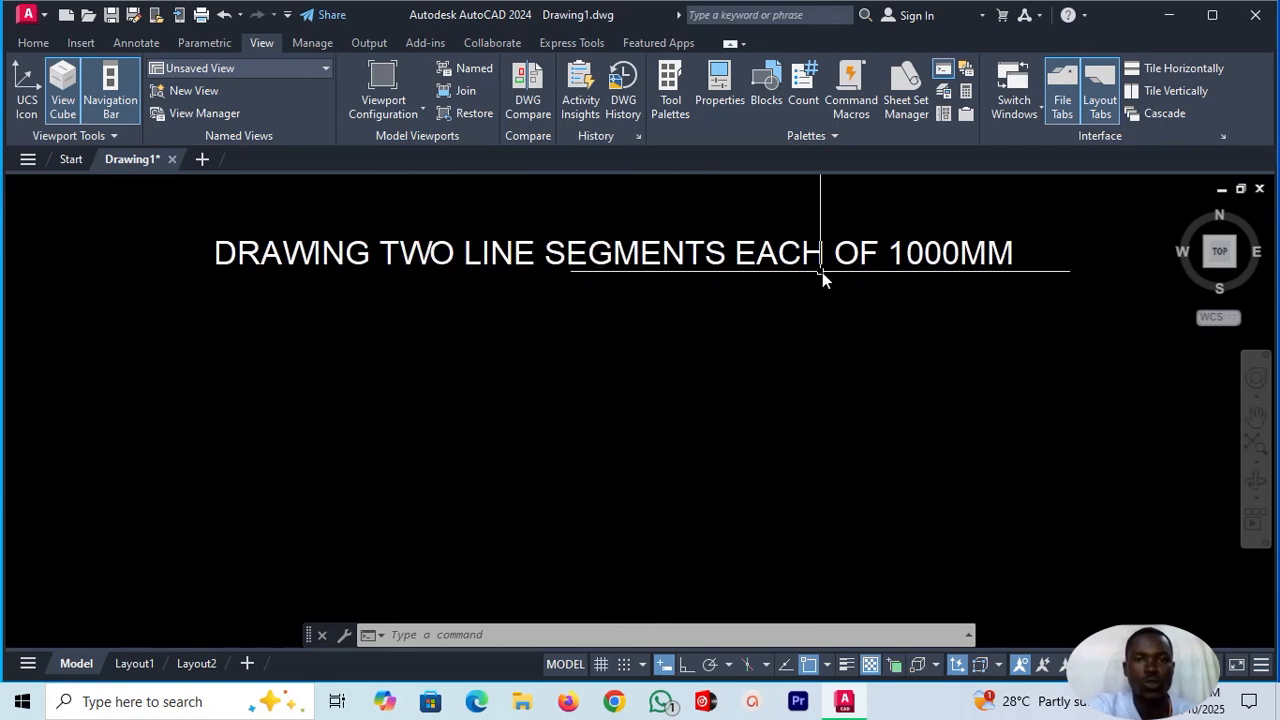
- Draw a horizontal line segment 1000 units long at 0°, starting below the beginning of the title text
click(33, 43)
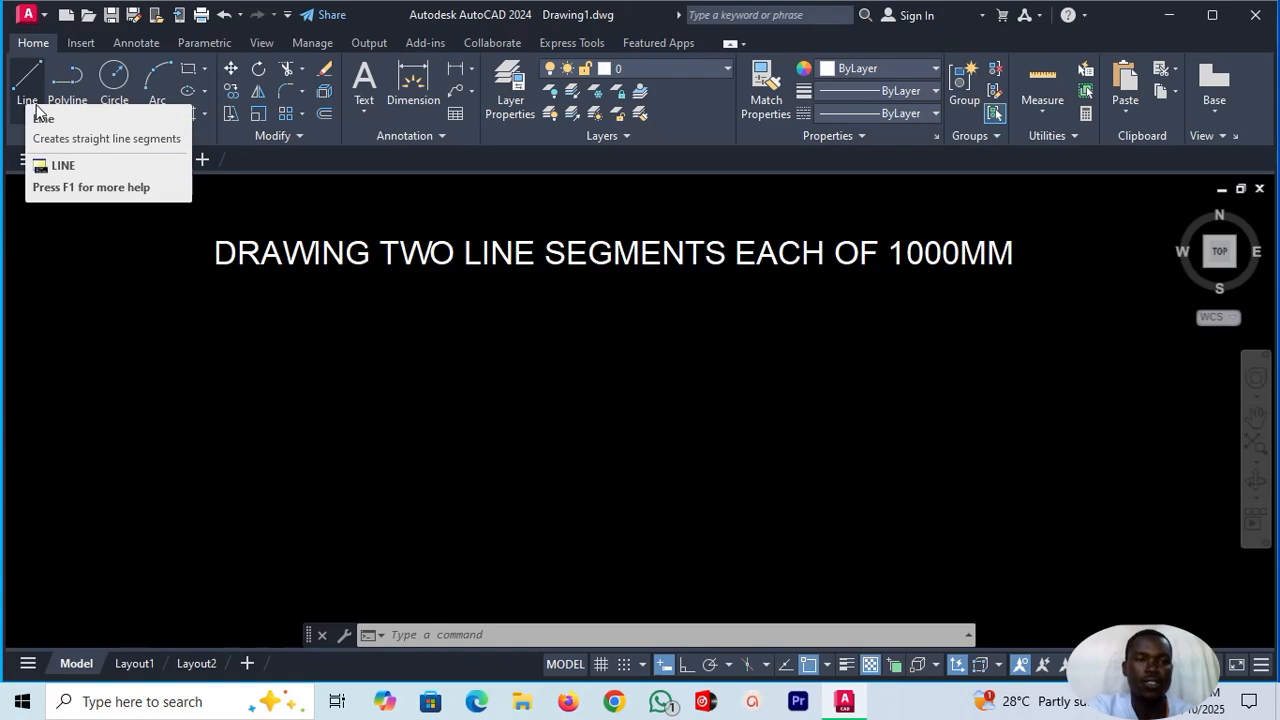
click(27, 88)
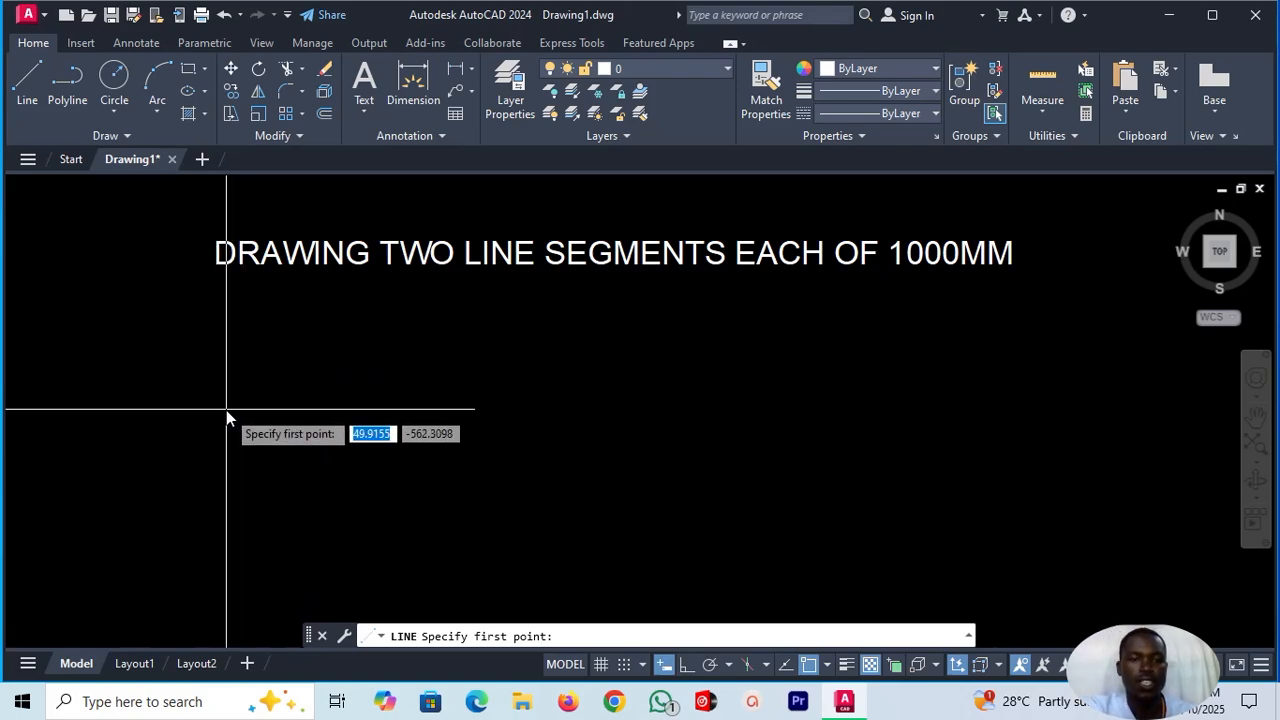
click(184, 381)
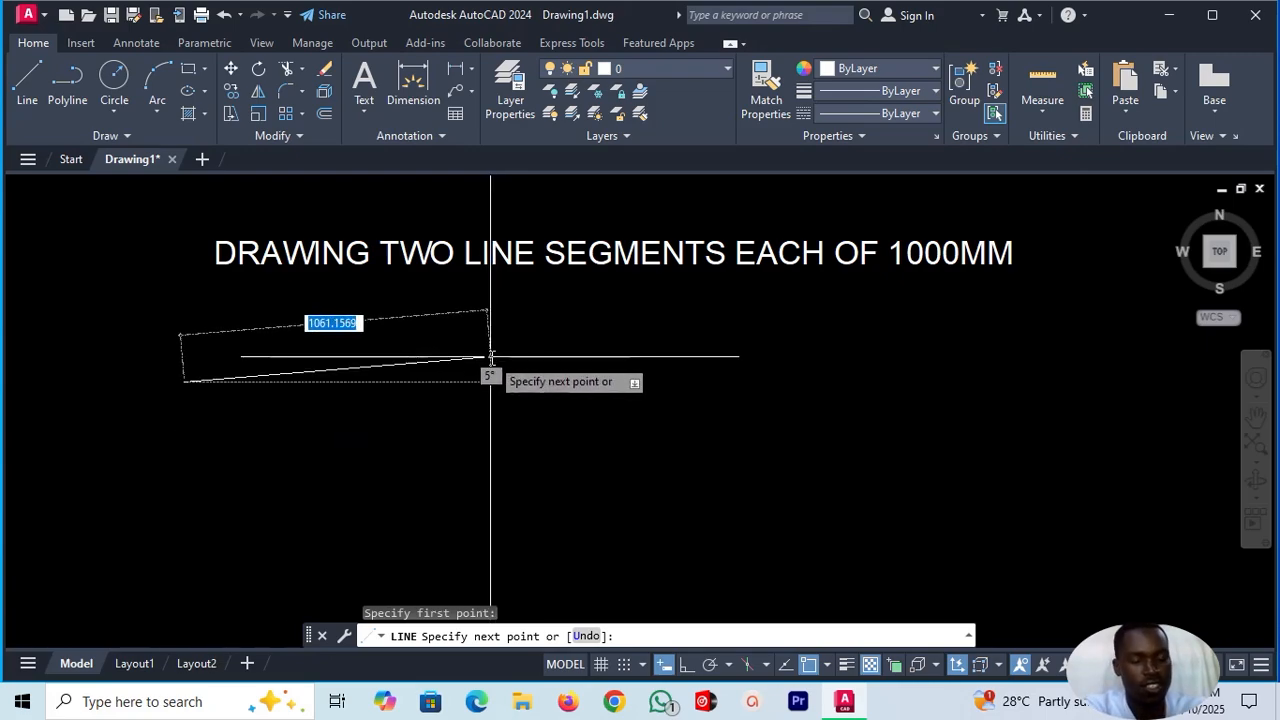
text(1000)
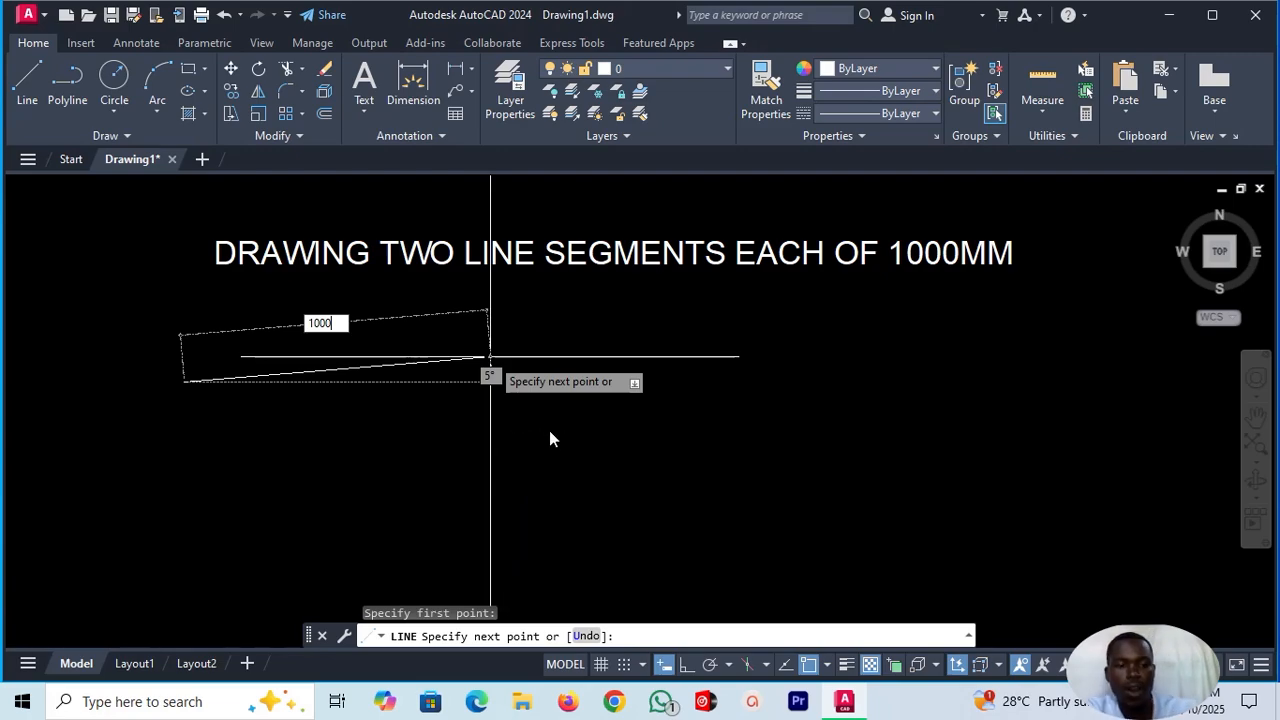
key(Escape)
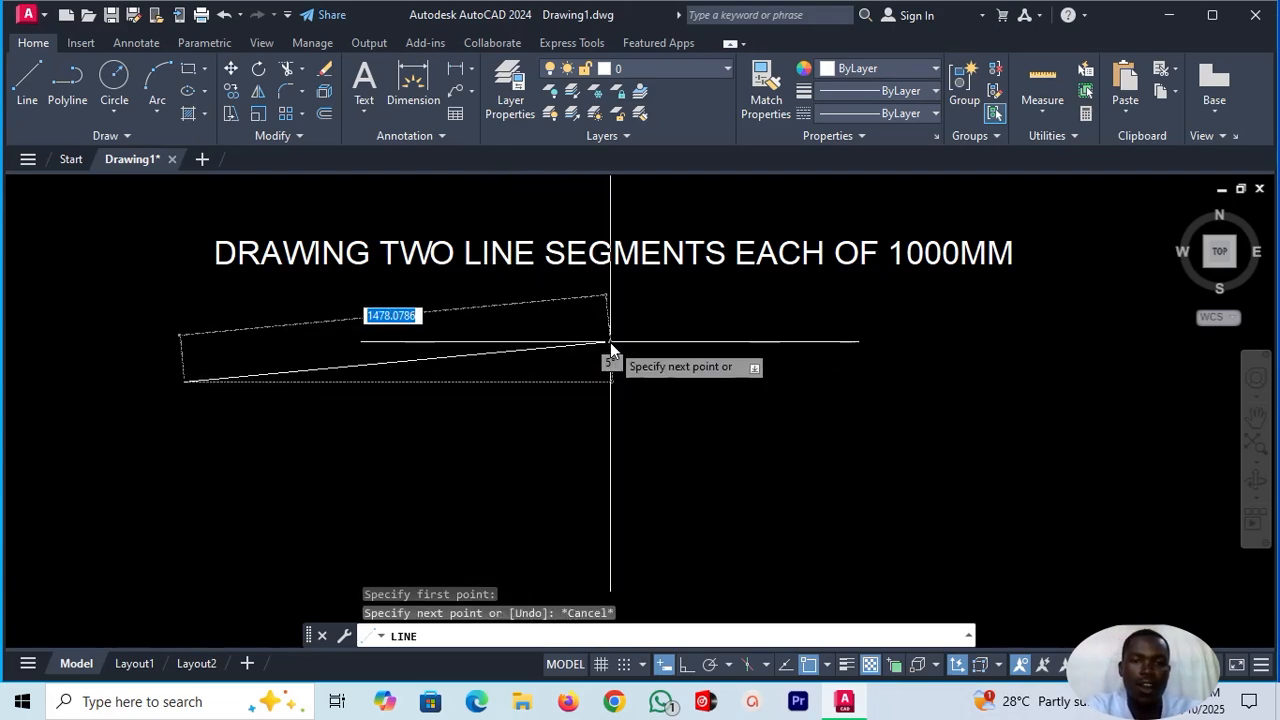
text(1)
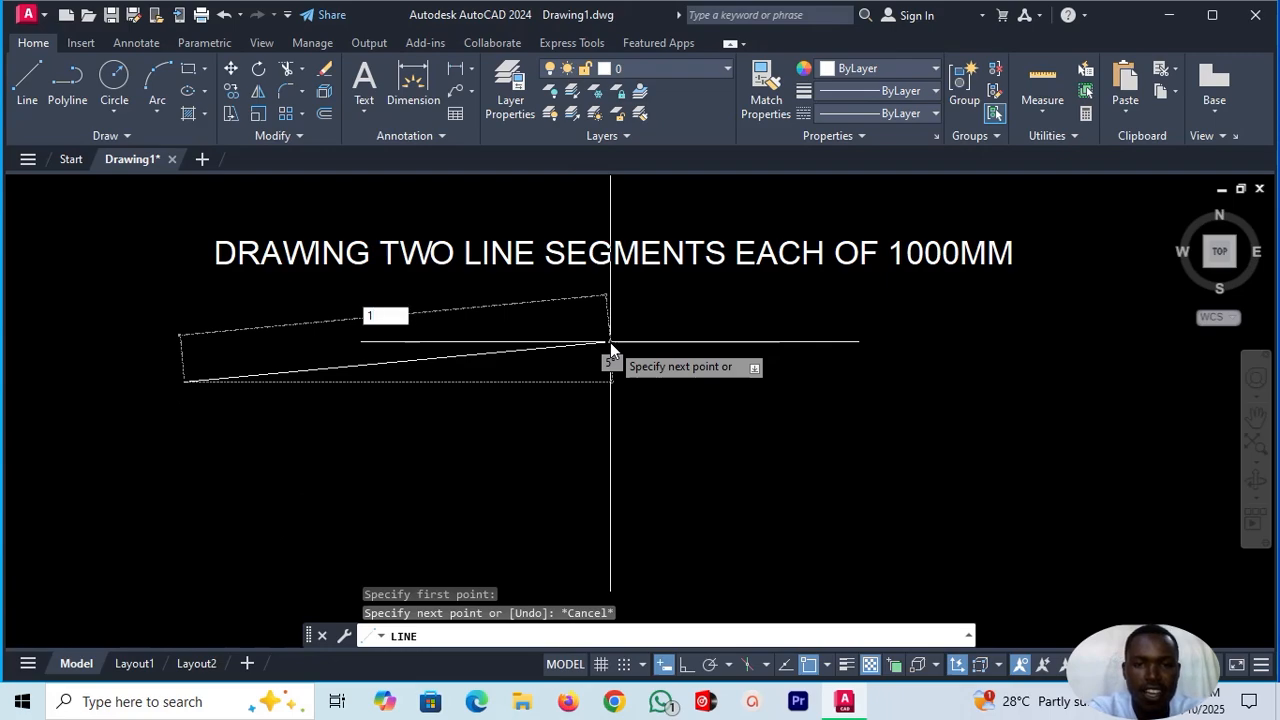
text(000)
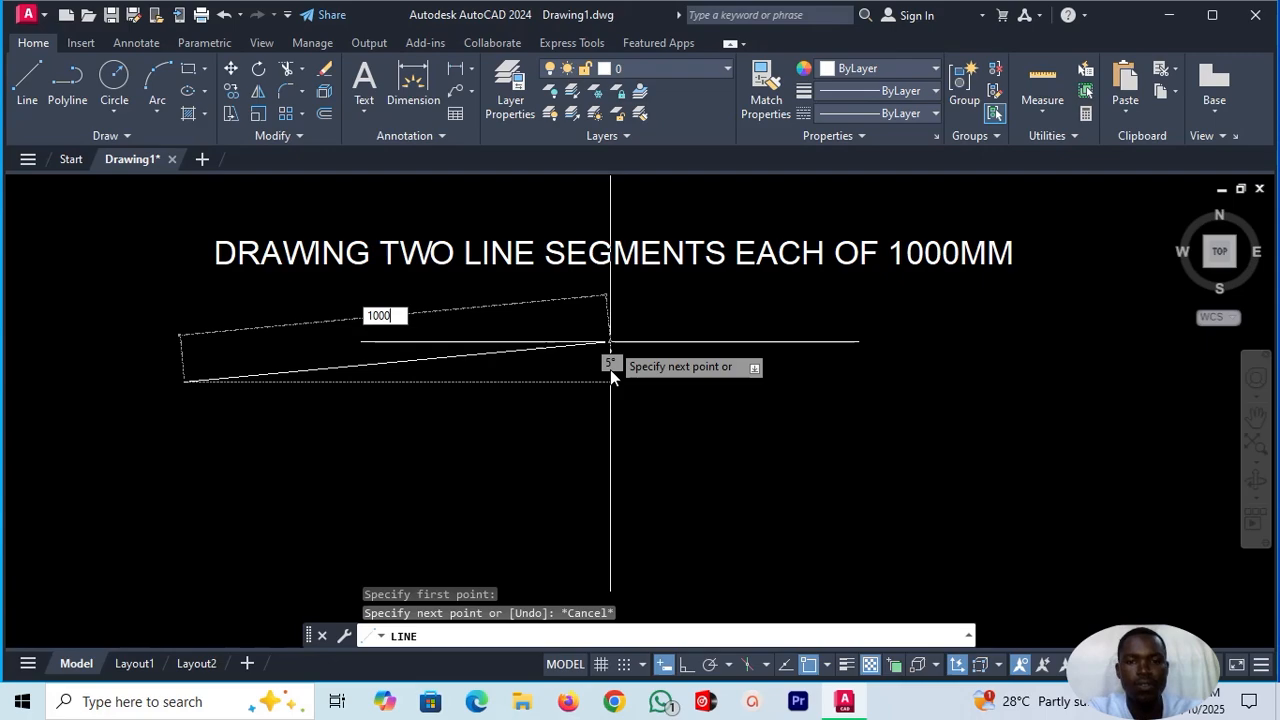
key(Tab)
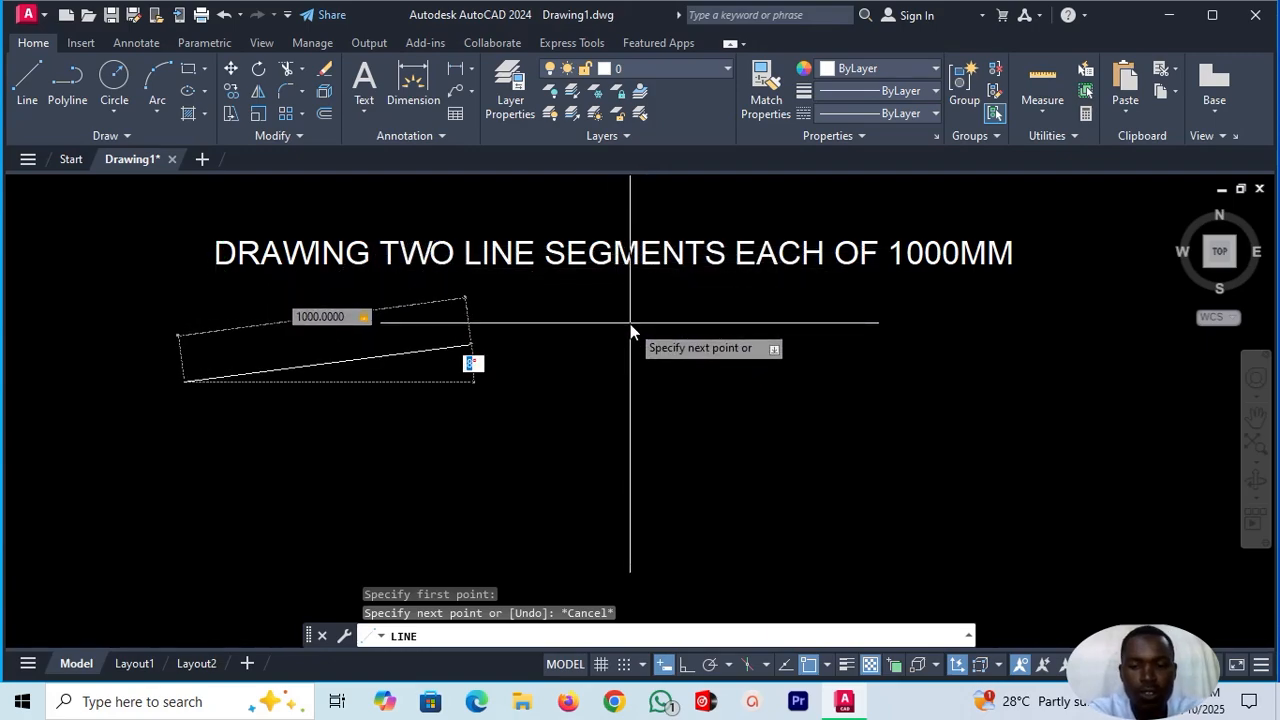
text(0)
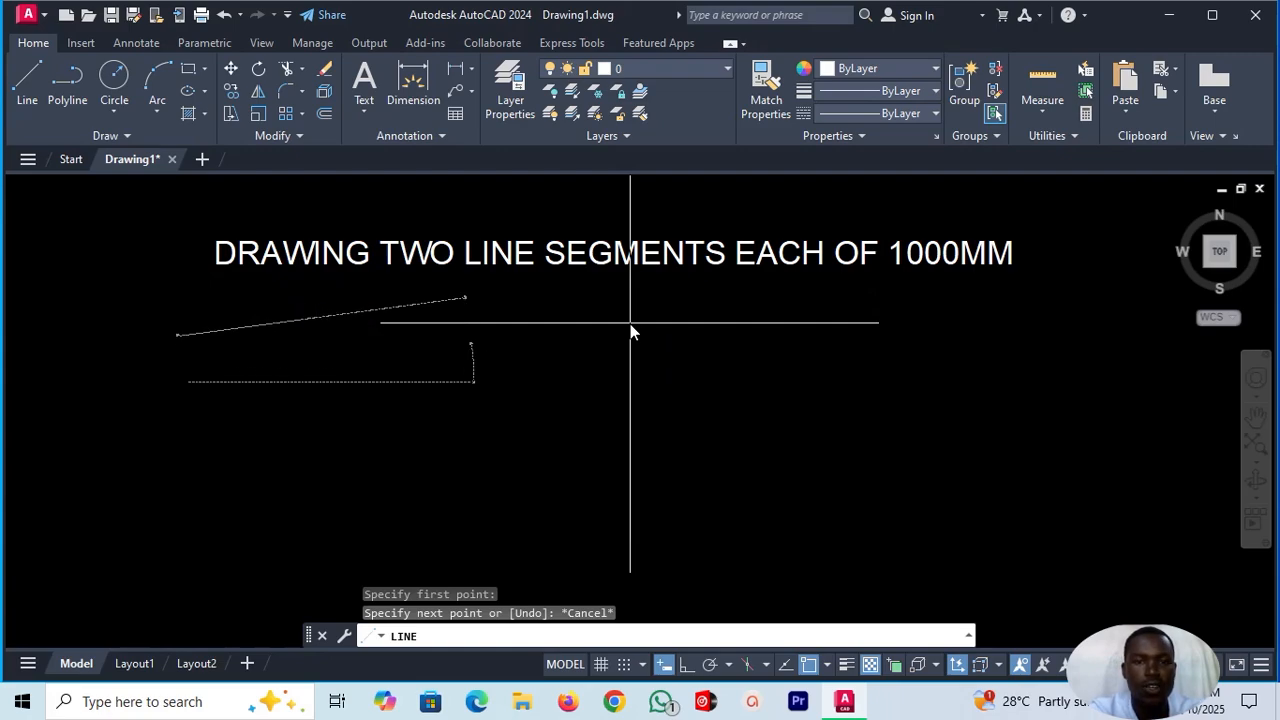
key(Return)
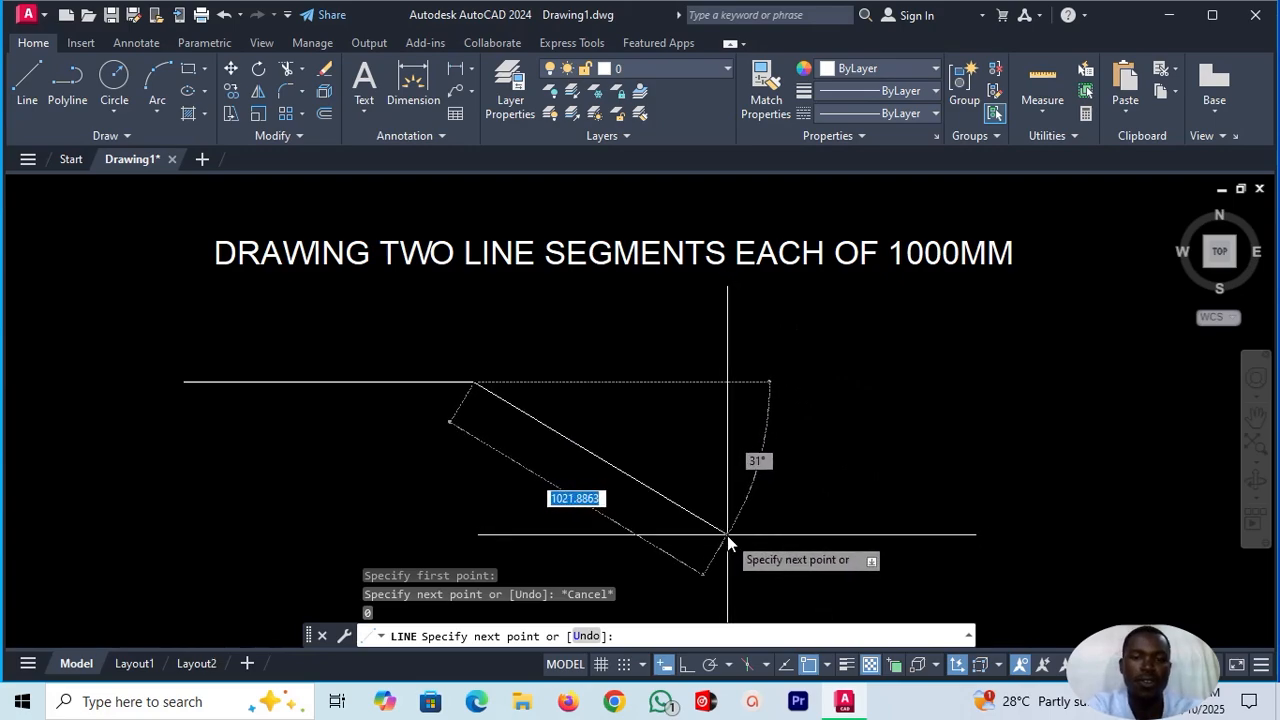
- Add a second line segment from the first one's end, 1000 units long and sloping downward at 30°, and end the Line command
text(1000)
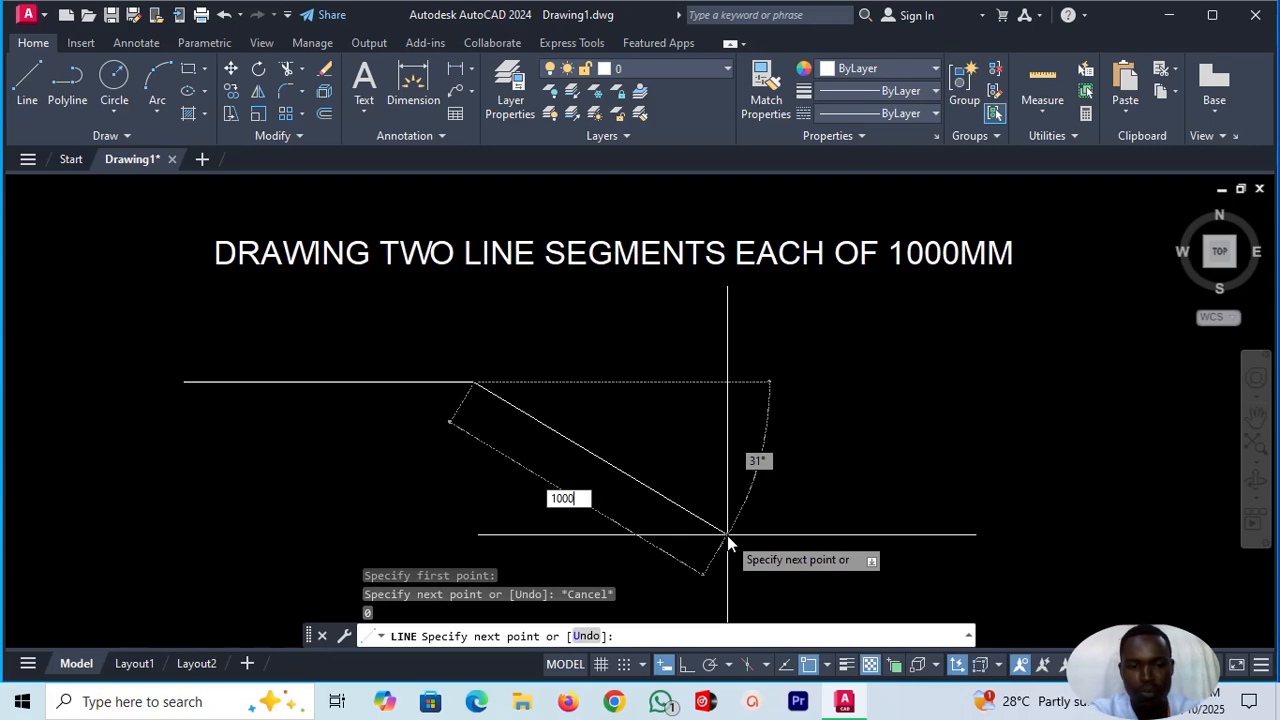
key(Tab)
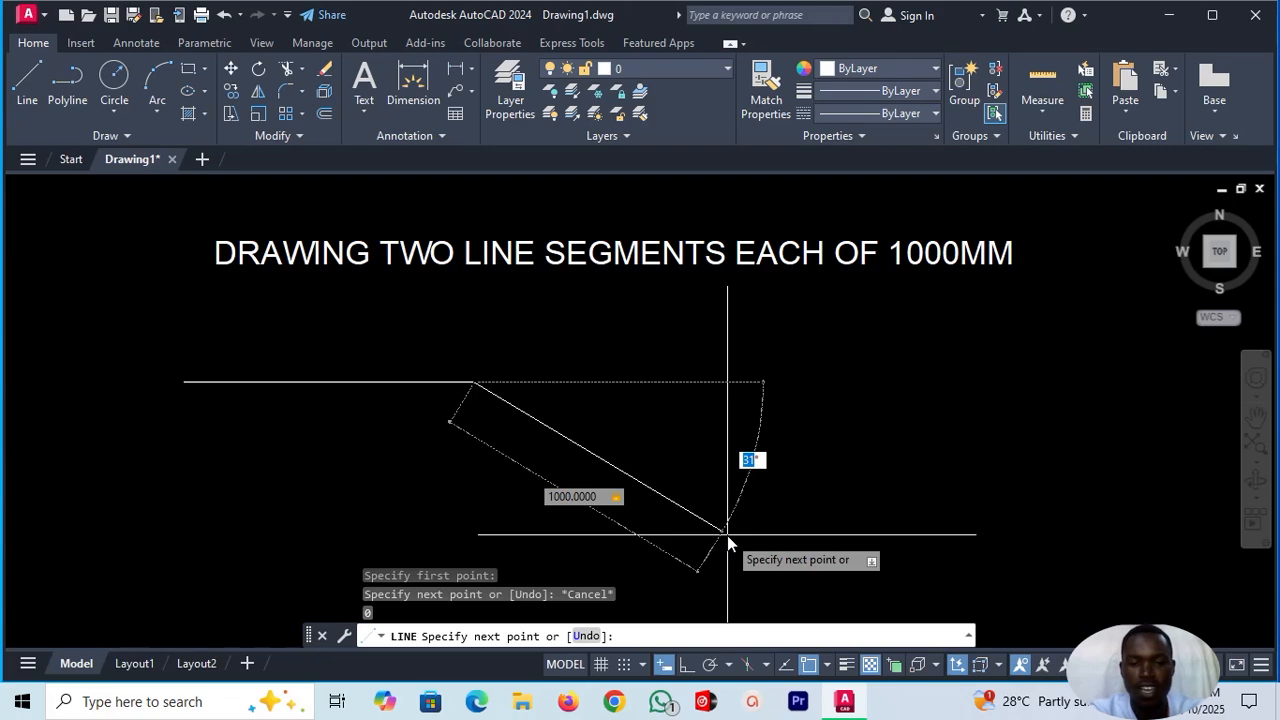
text(3)
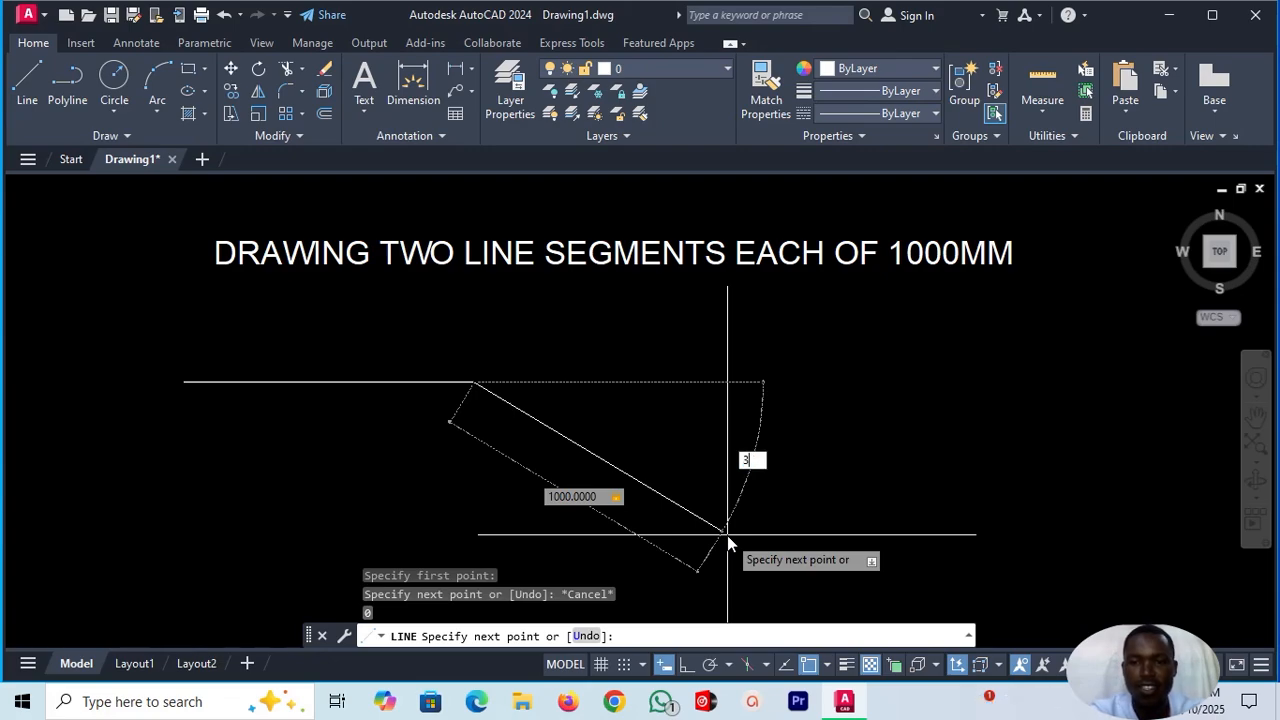
text(0)
key(Return)
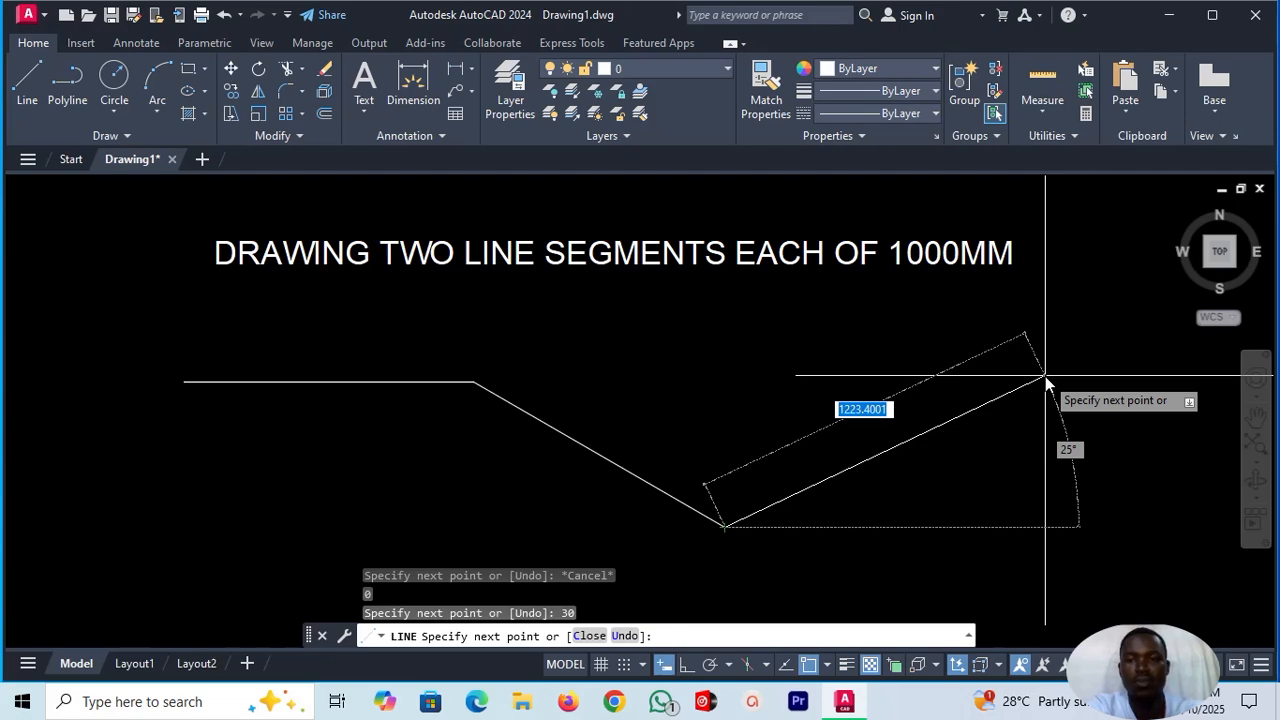
key(Escape)
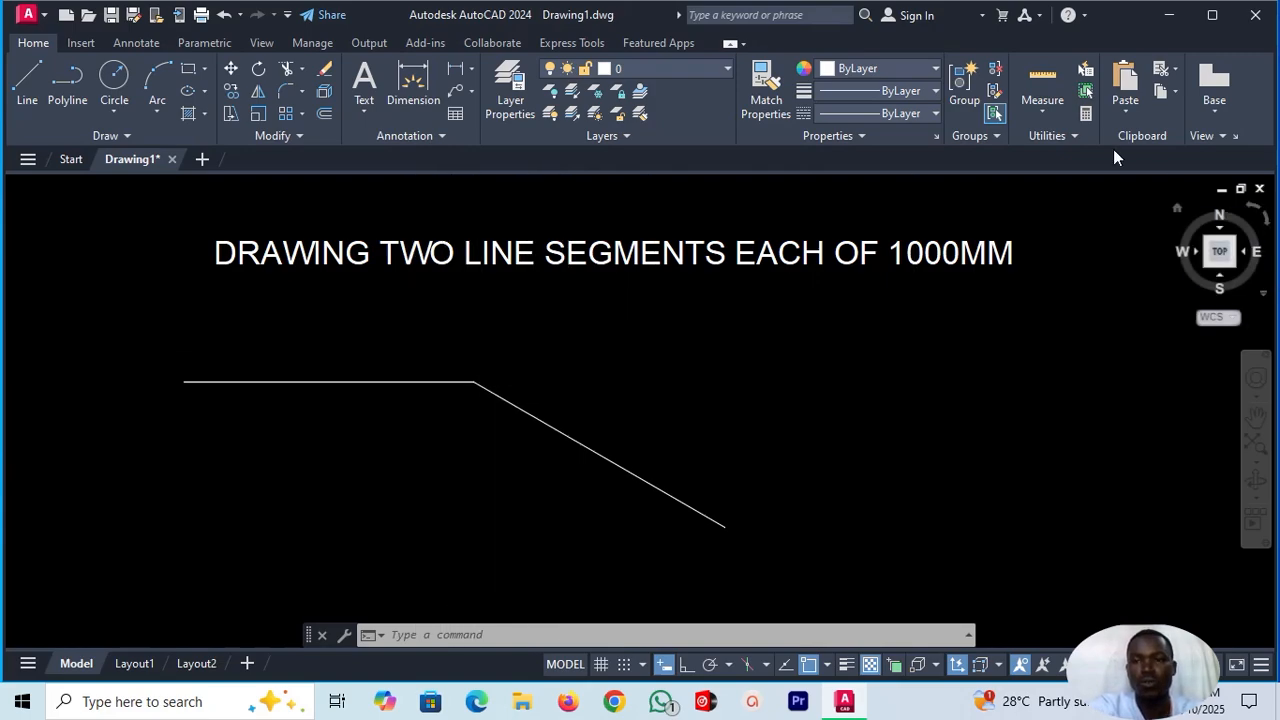
- Measure the distance between the two endpoints of the horizontal line segment
click(1041, 101)
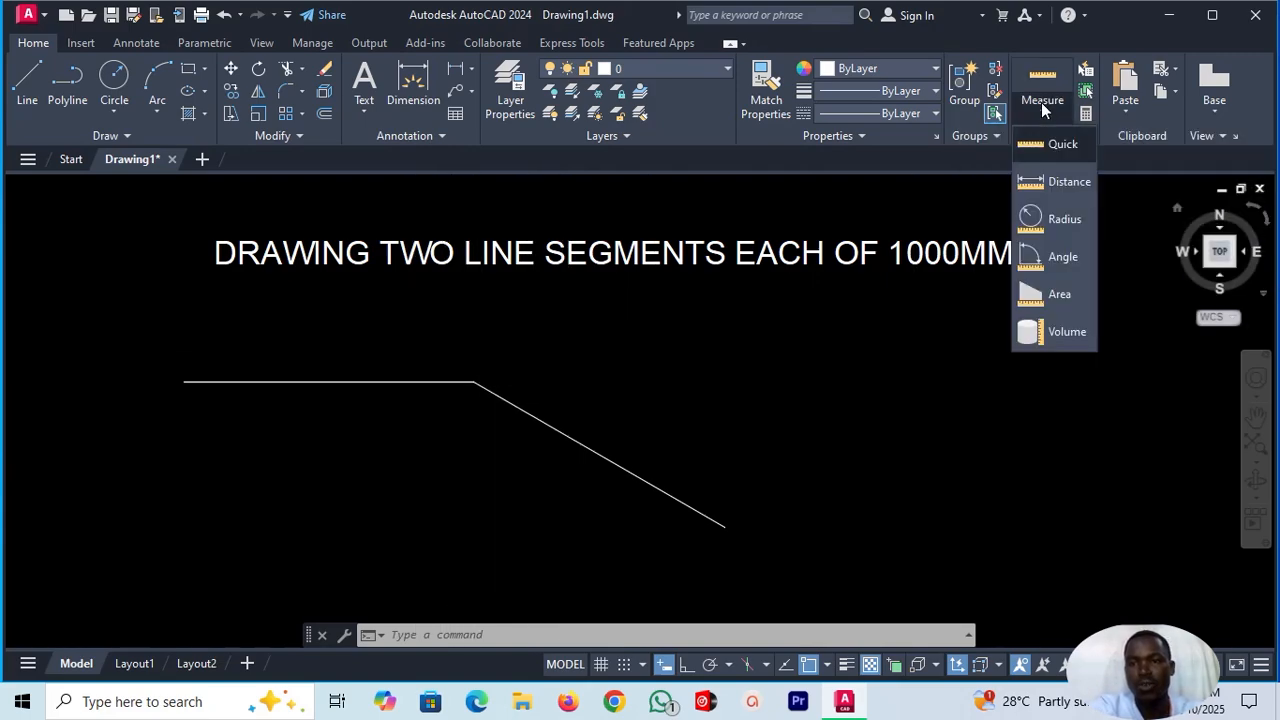
click(1049, 187)
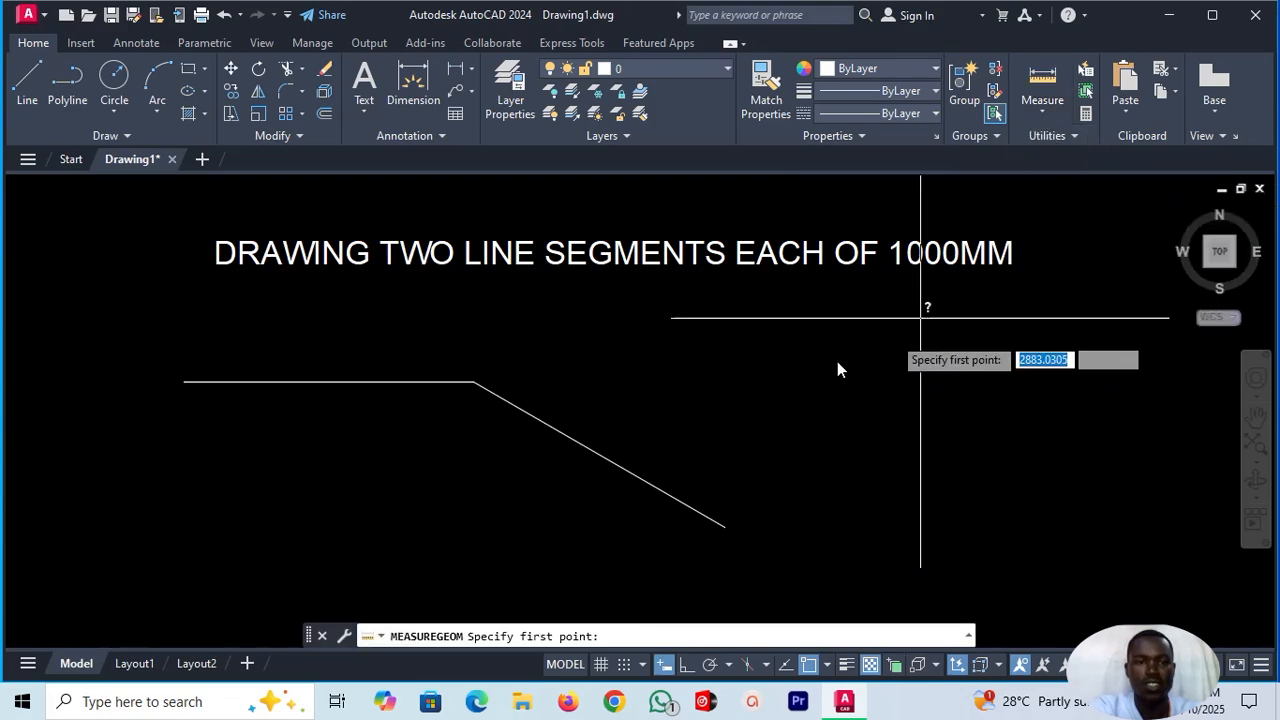
click(185, 382)
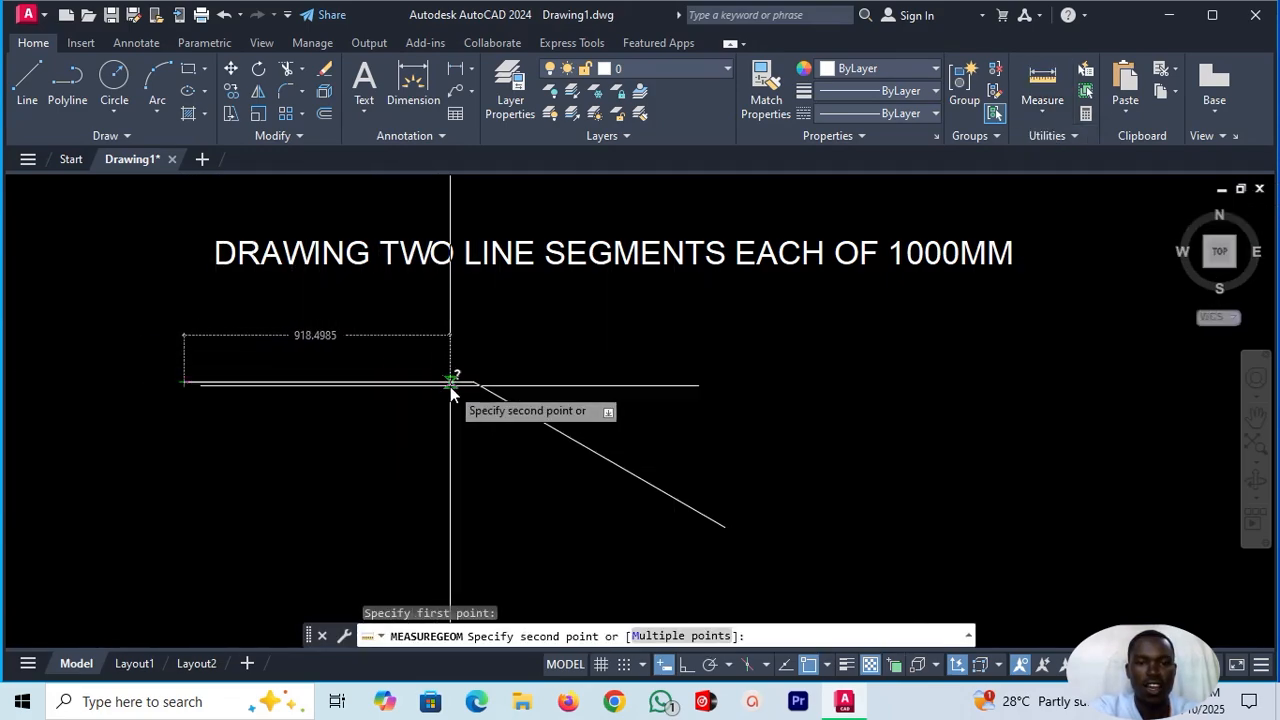
click(476, 384)
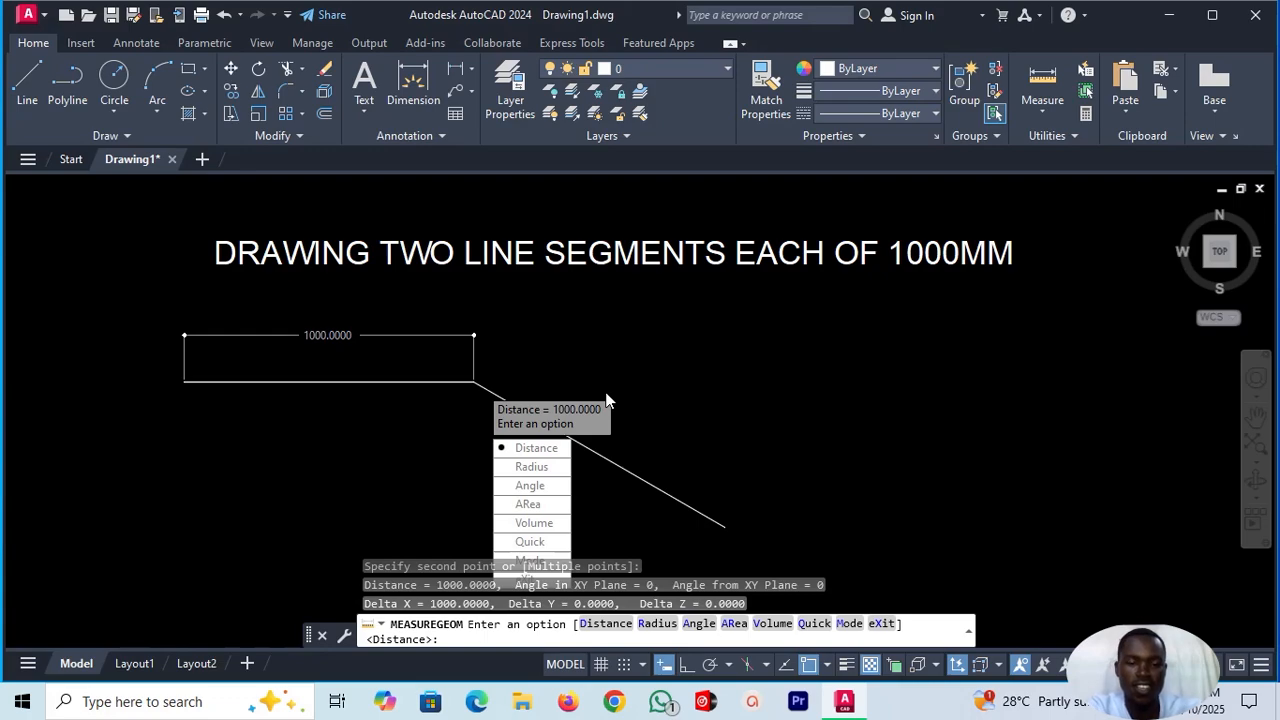
key(Escape)
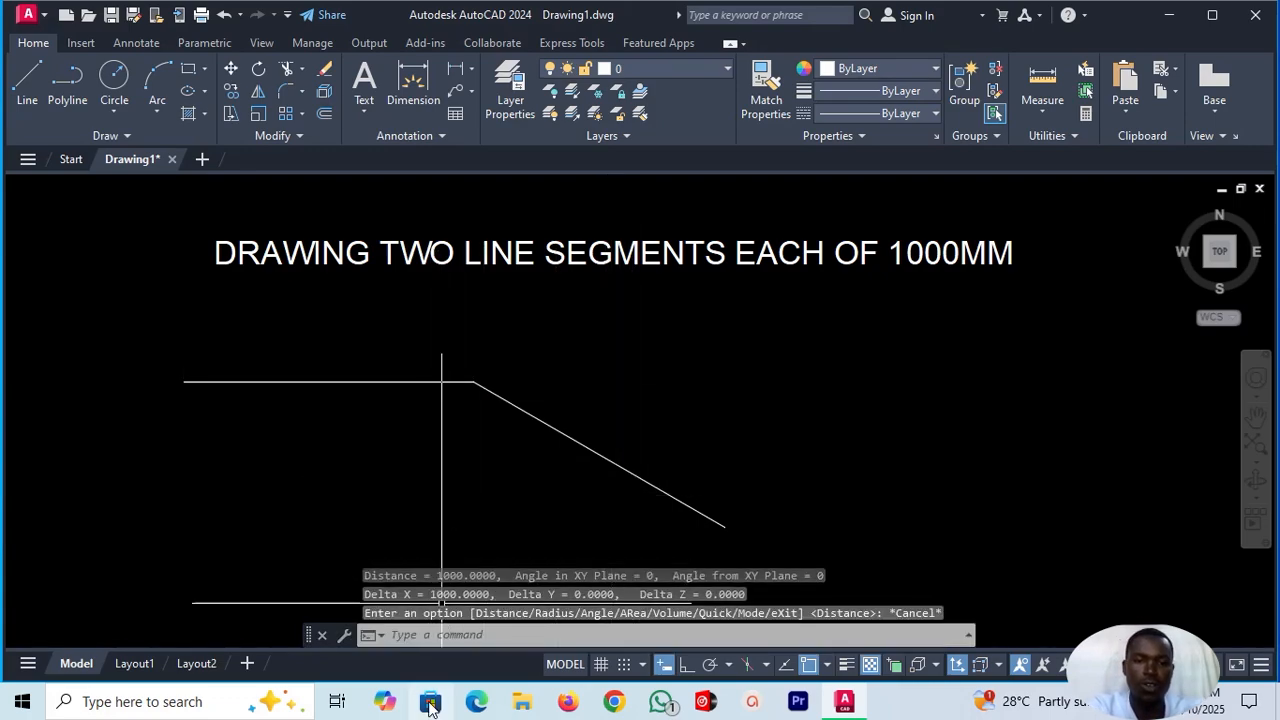
- Set the drawing units' insertion scale to Millimeters and the length precision to 0
click(440, 634)
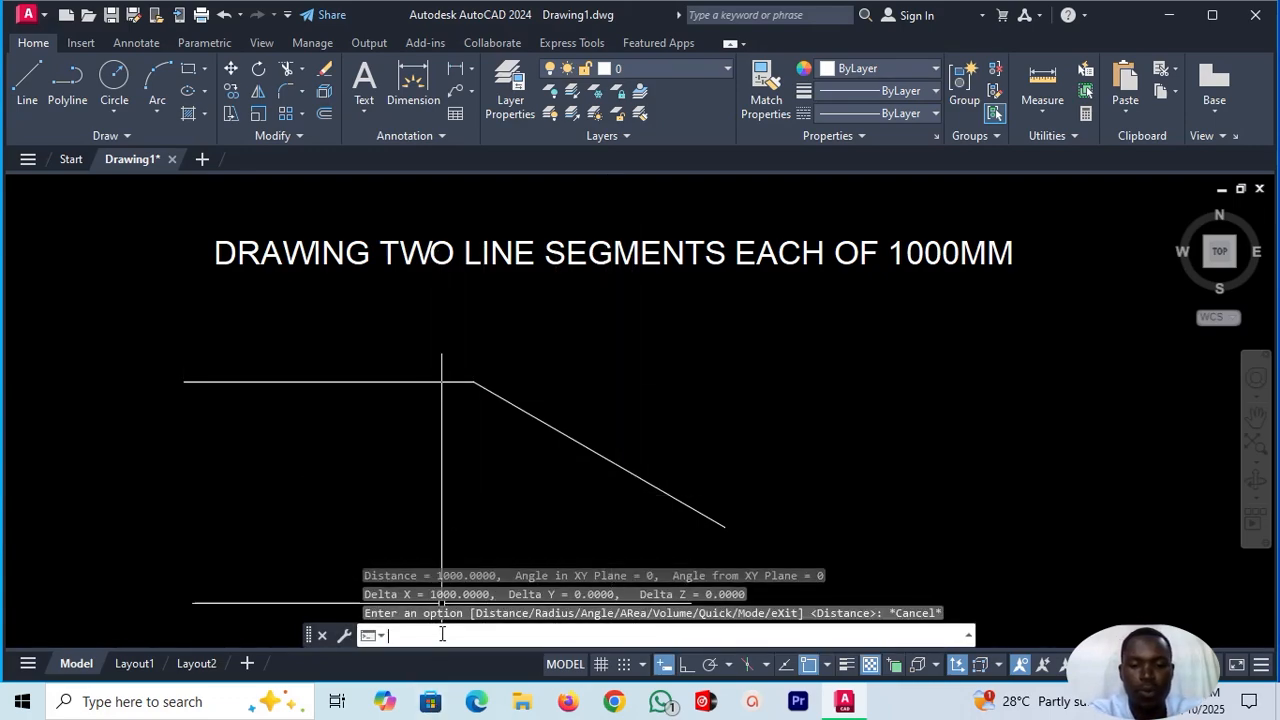
text(UN)
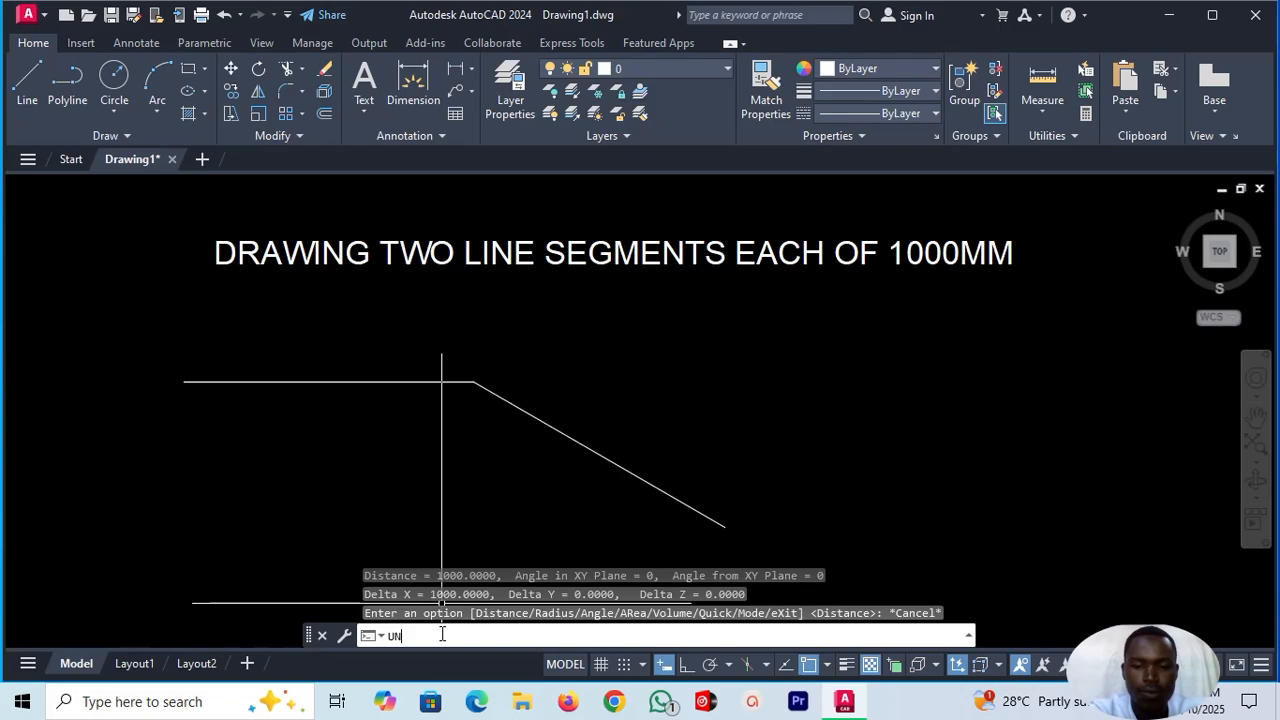
text(ITS)
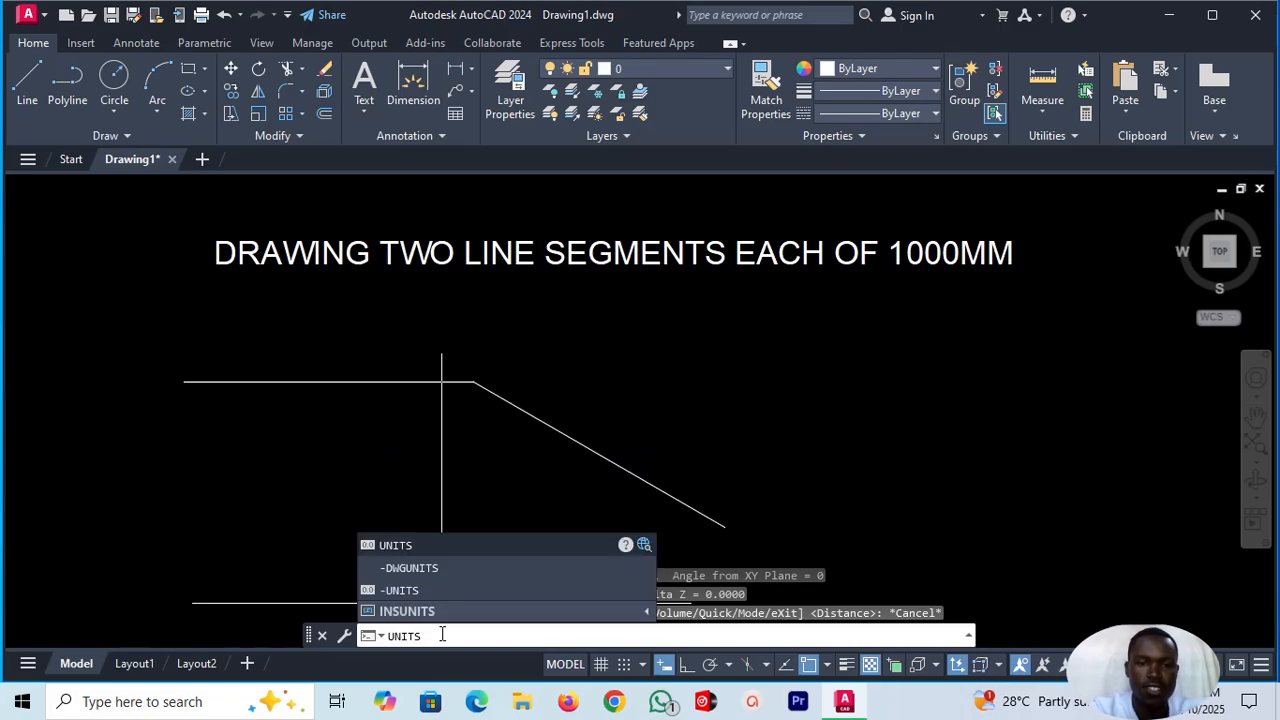
click(474, 546)
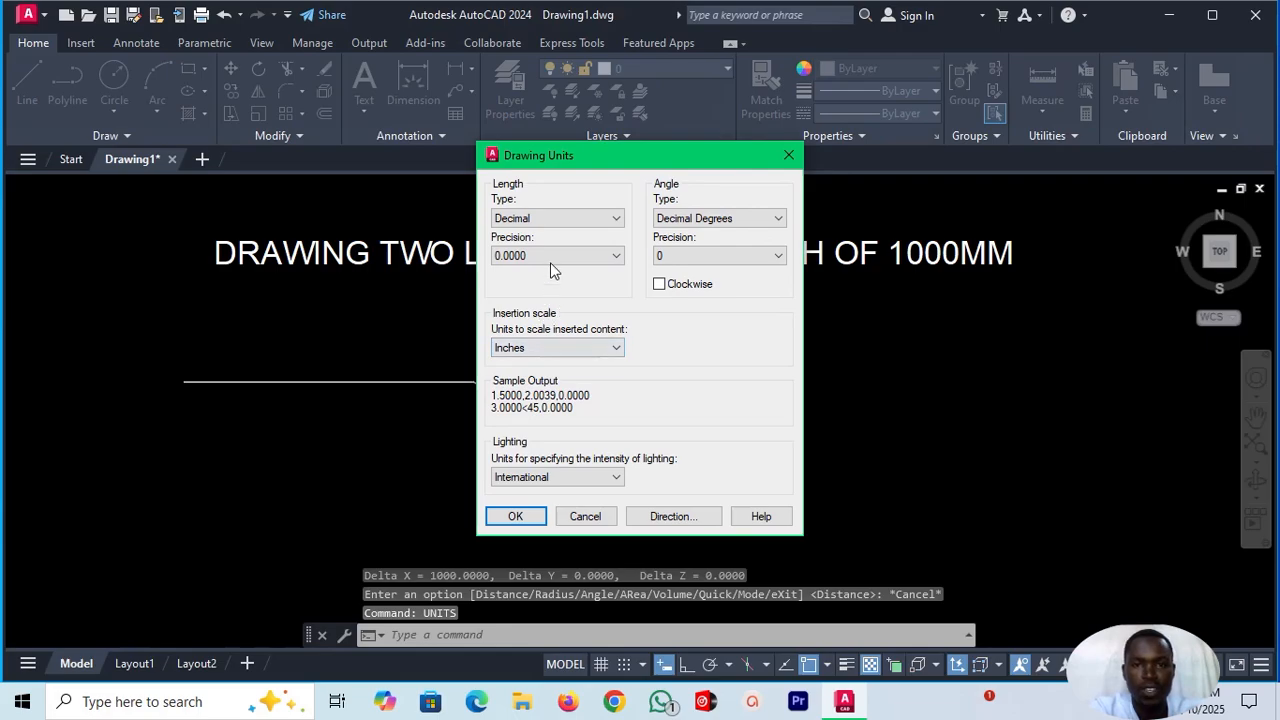
click(603, 349)
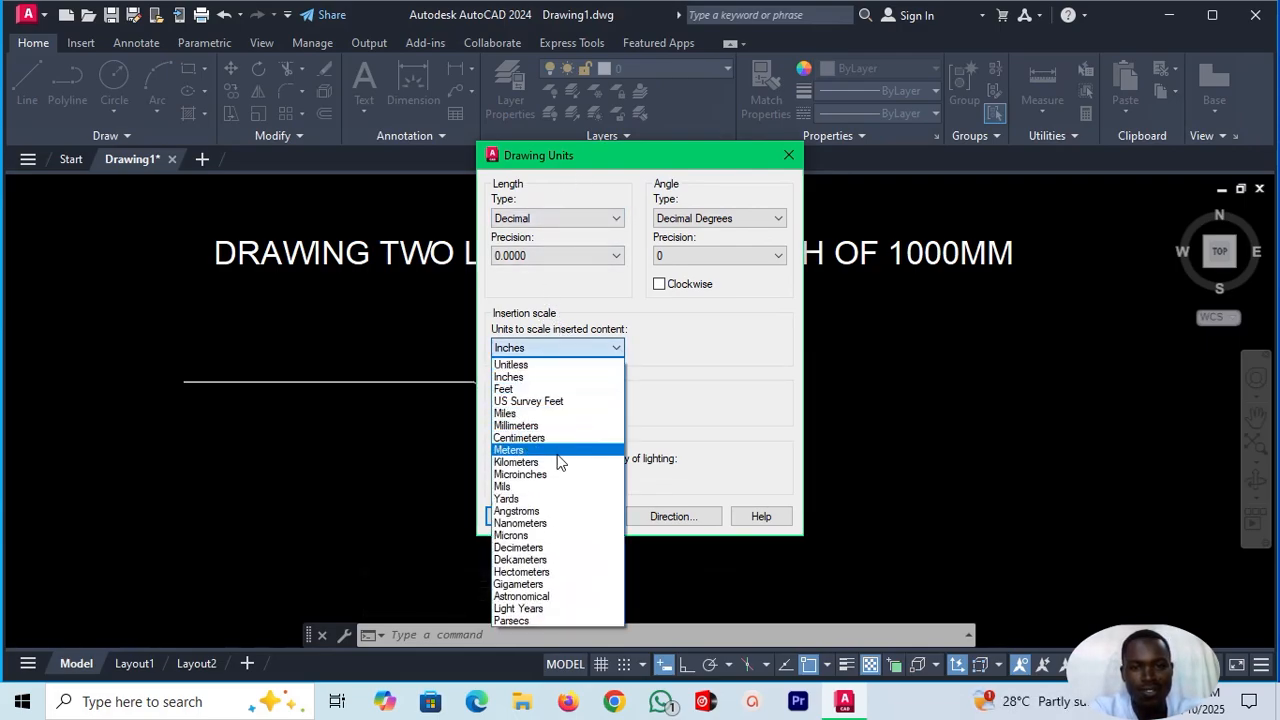
click(556, 425)
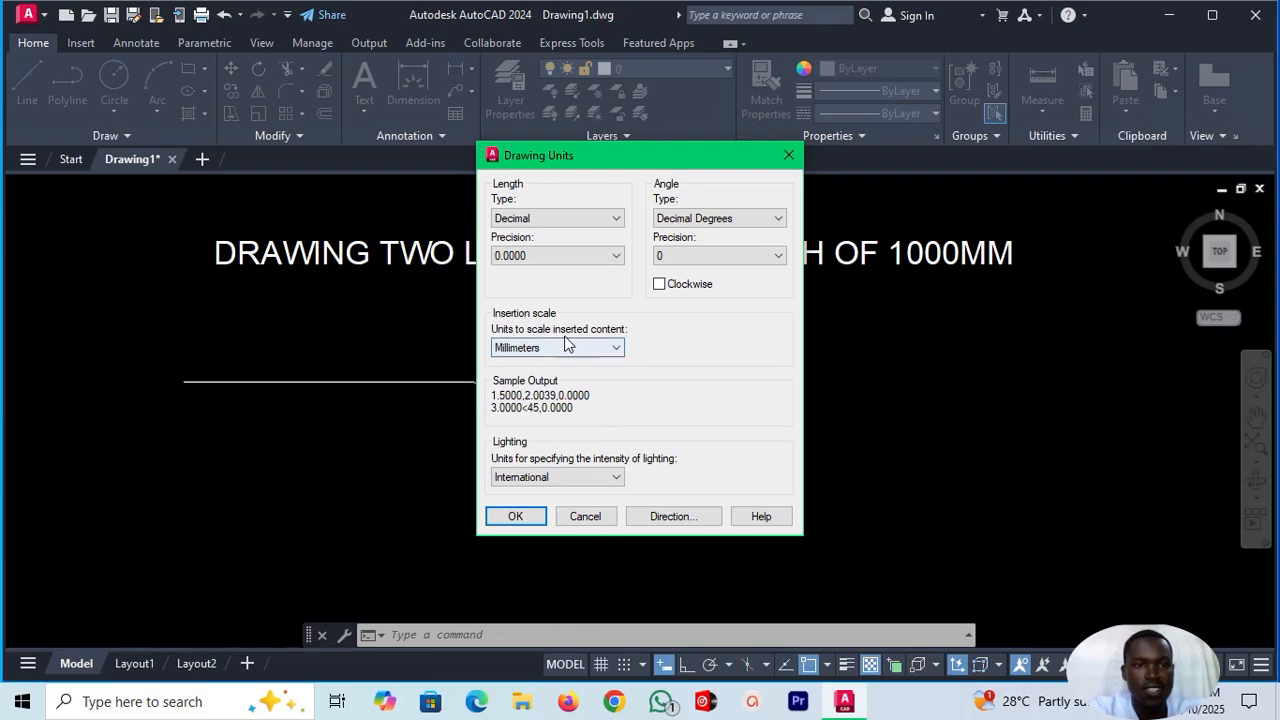
click(617, 256)
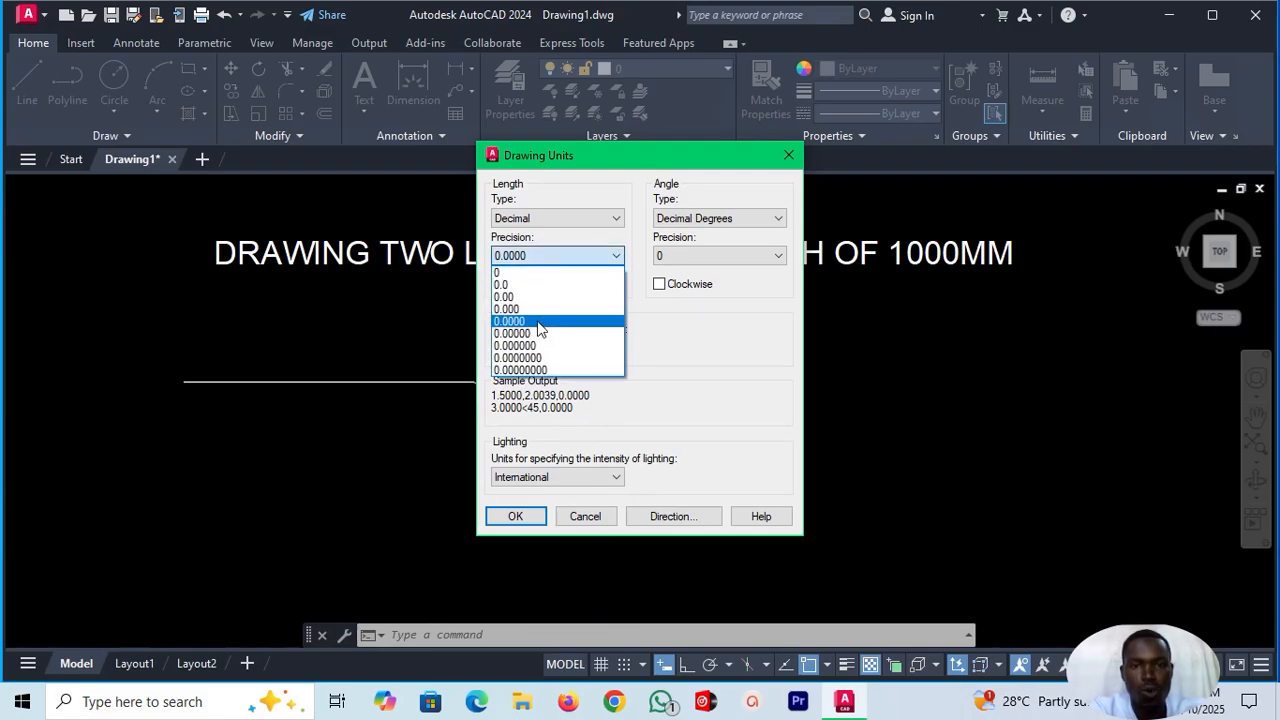
click(509, 274)
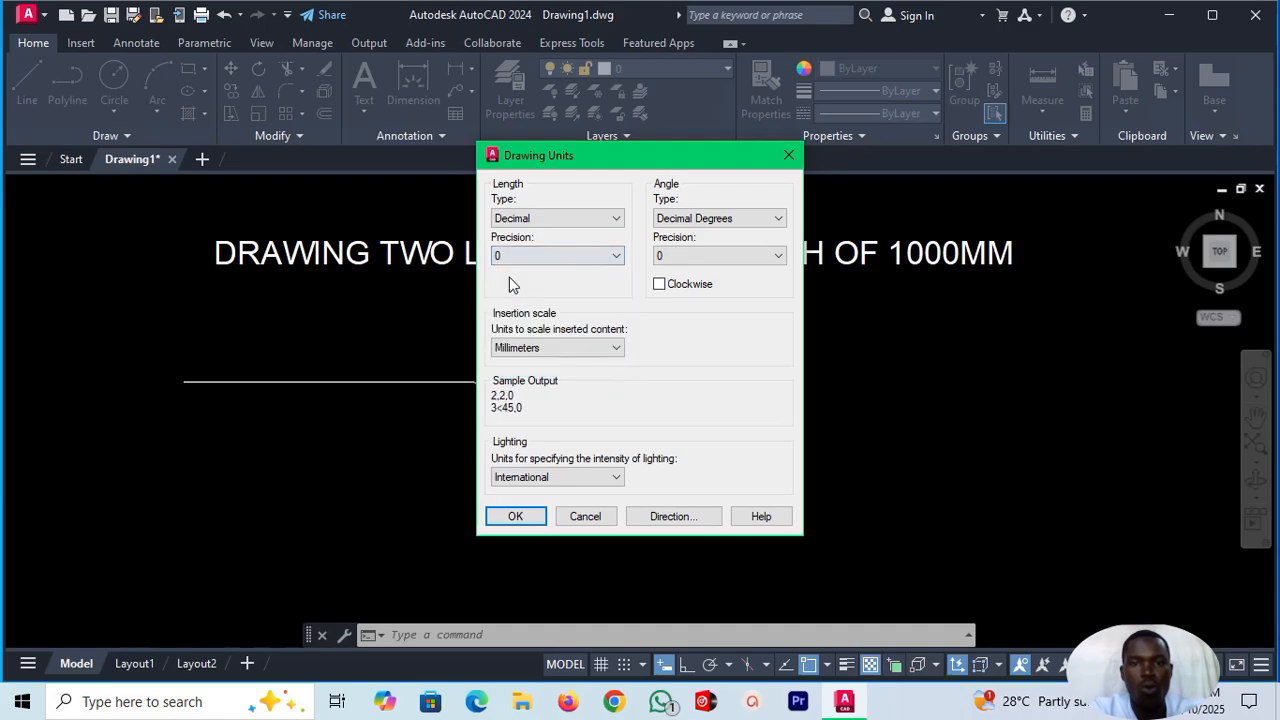
click(515, 516)
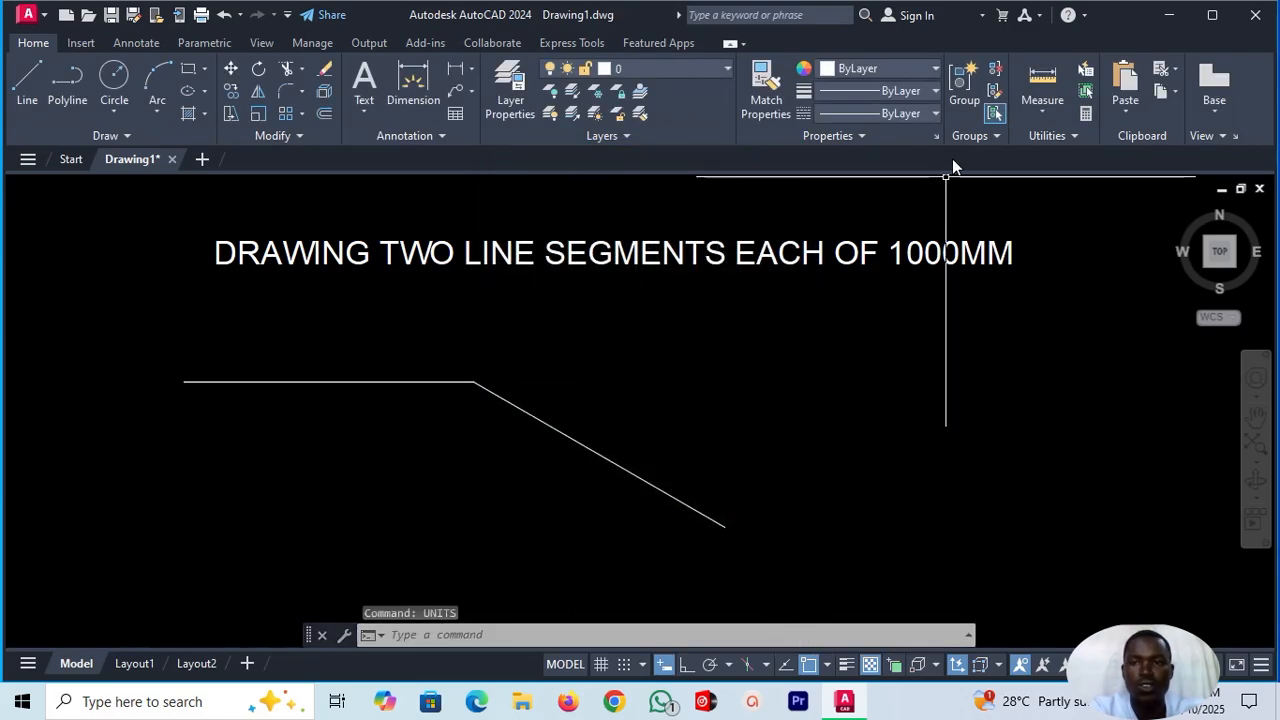
- Measure the horizontal line segment from its start point to its end point
click(1042, 107)
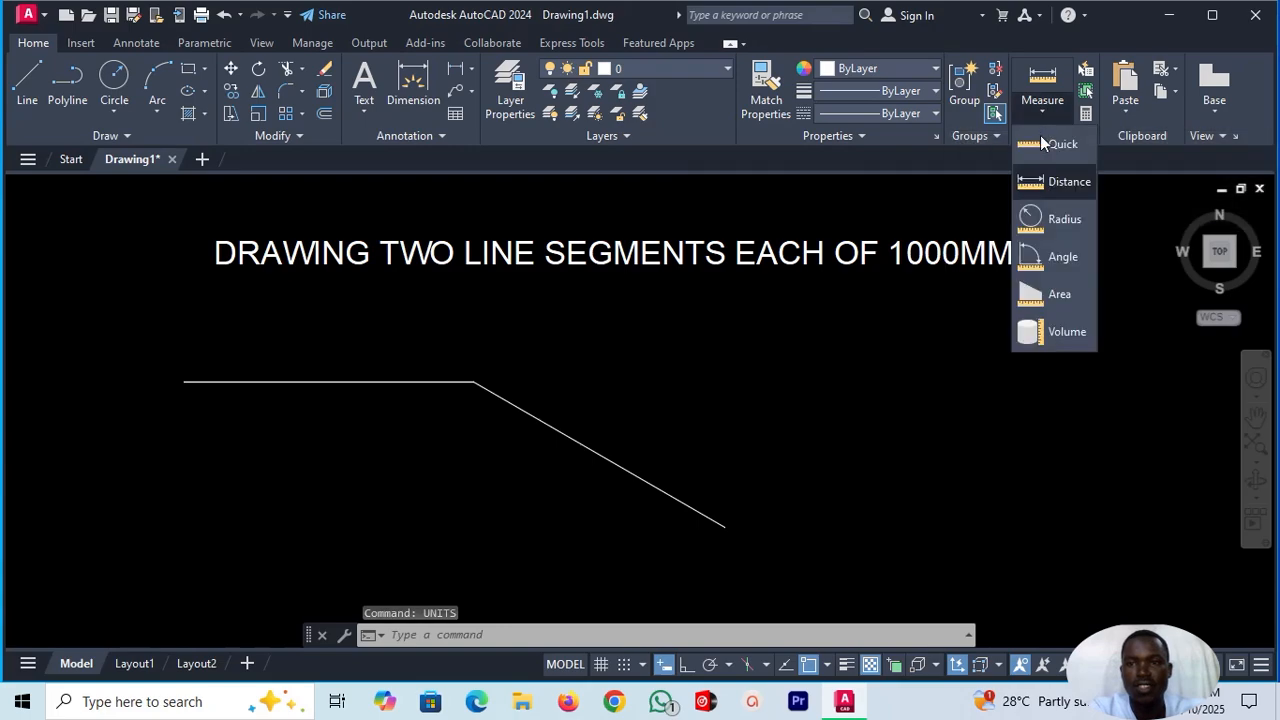
click(1046, 180)
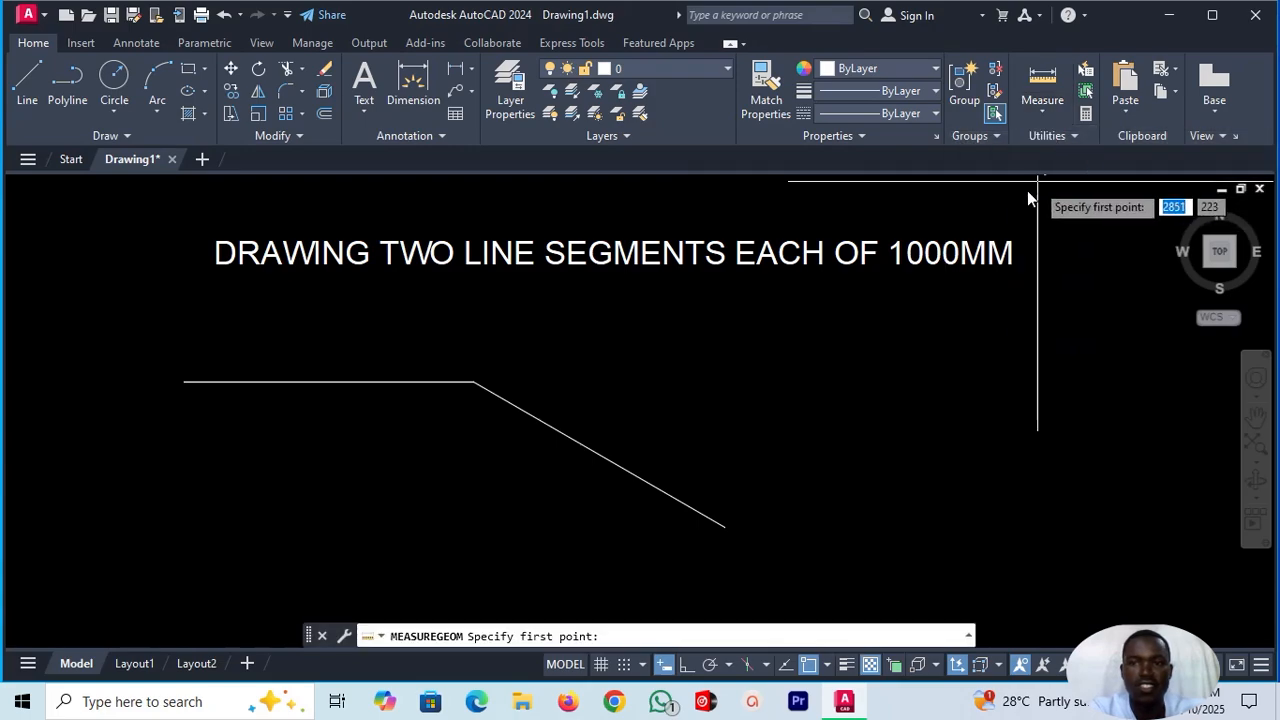
click(185, 385)
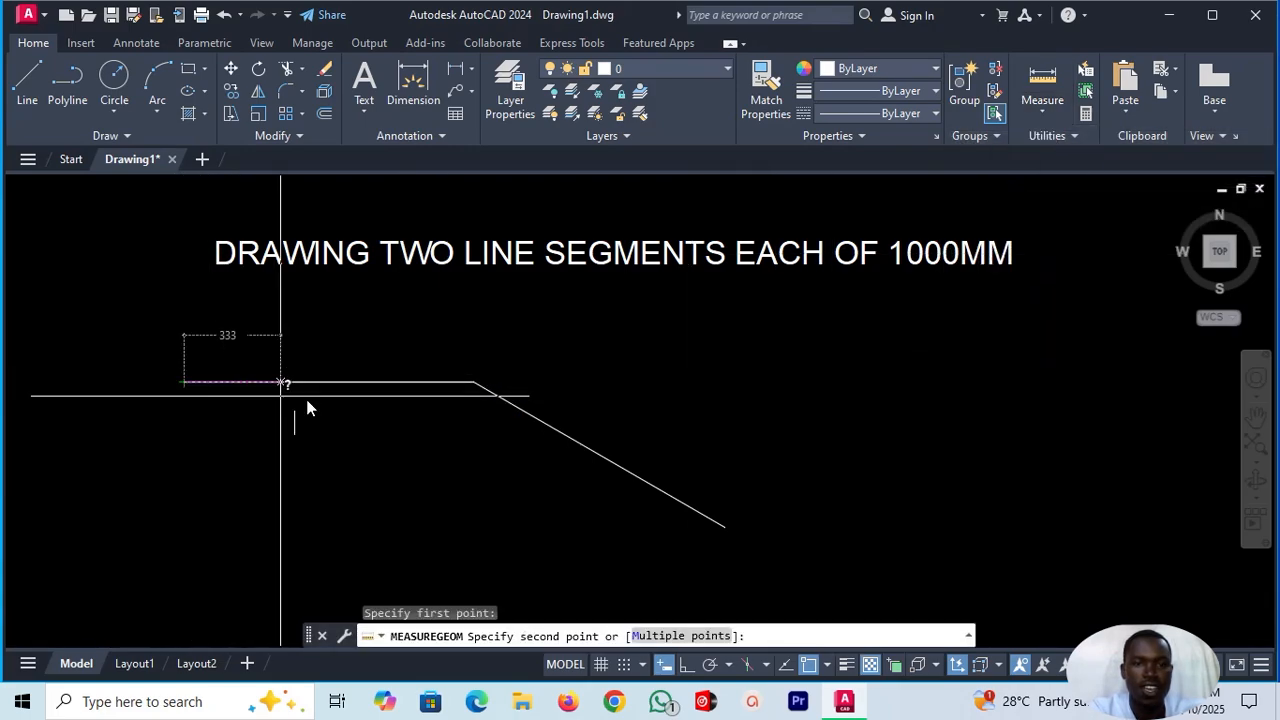
click(474, 383)
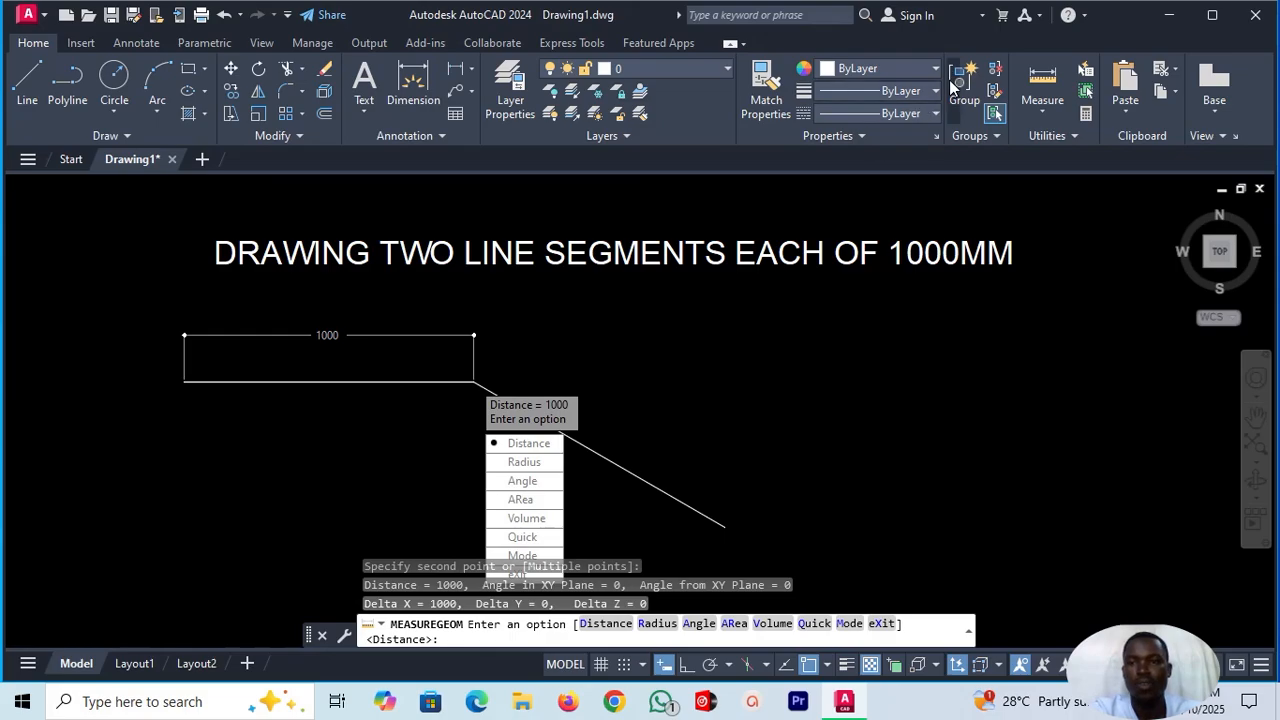
- Measure the distance between the two endpoints of the sloping line segment and end the measurement
click(1044, 110)
click(1037, 178)
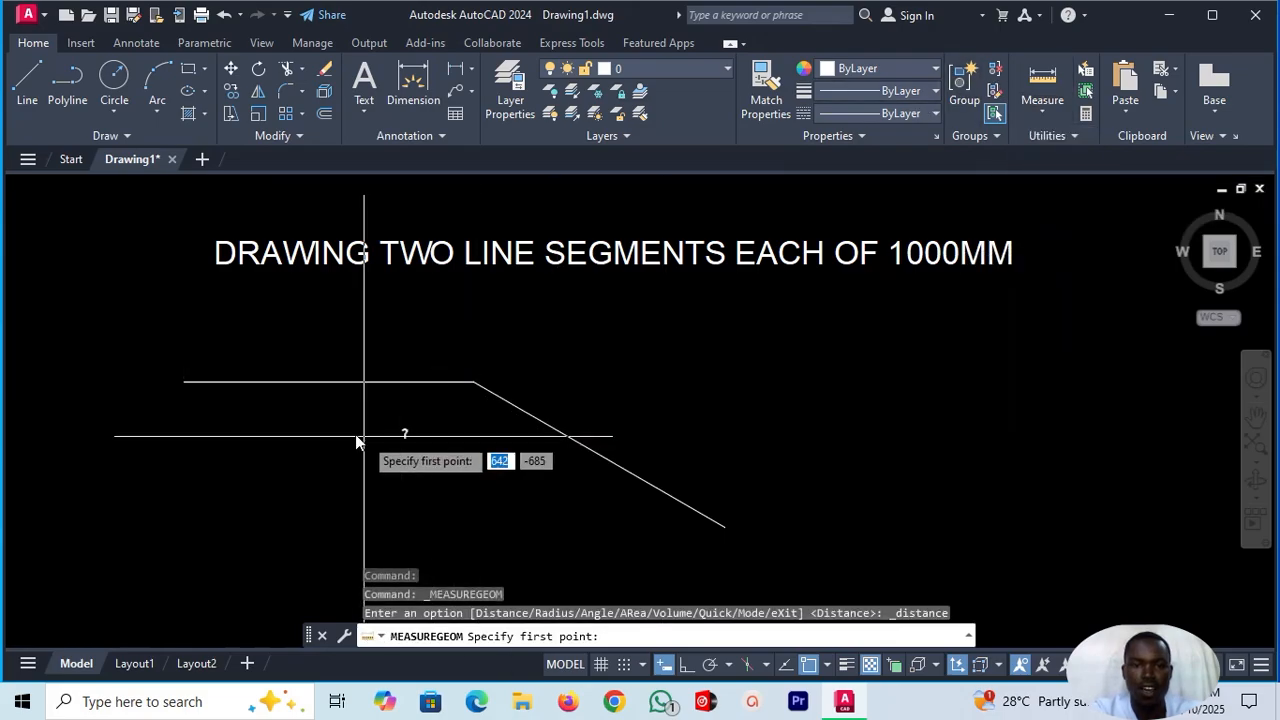
click(477, 384)
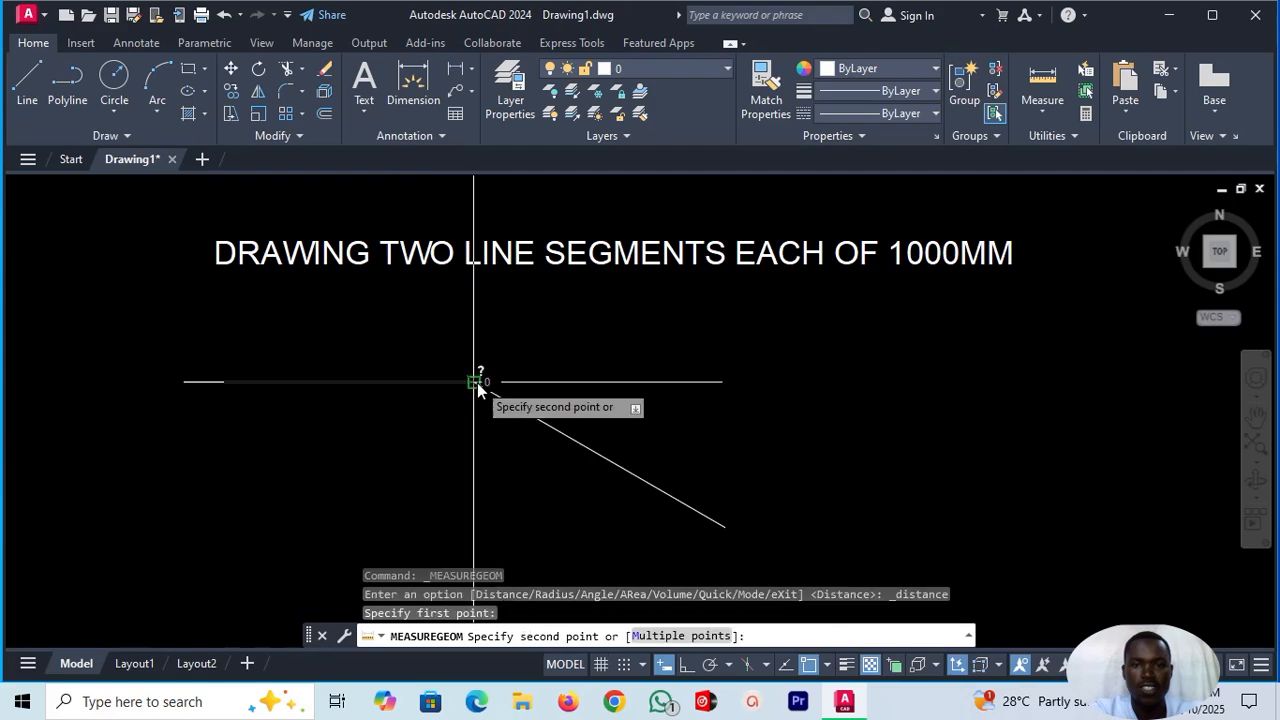
click(723, 527)
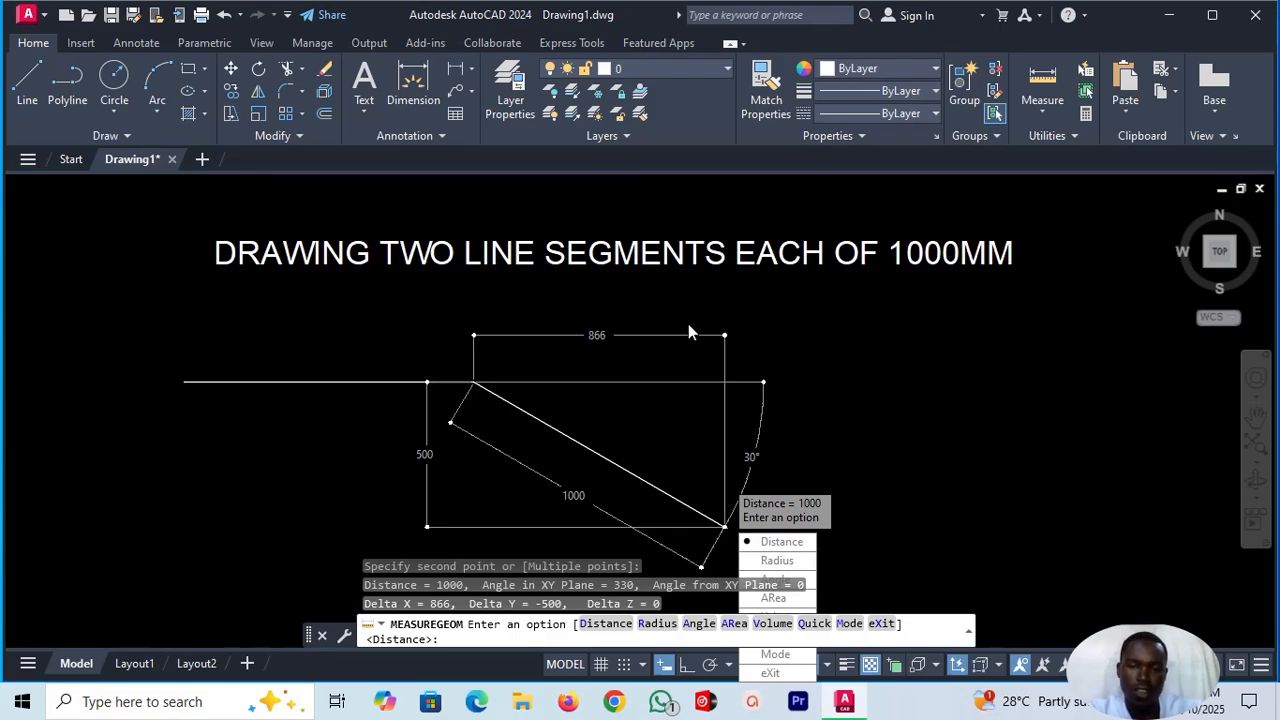
key(Escape)
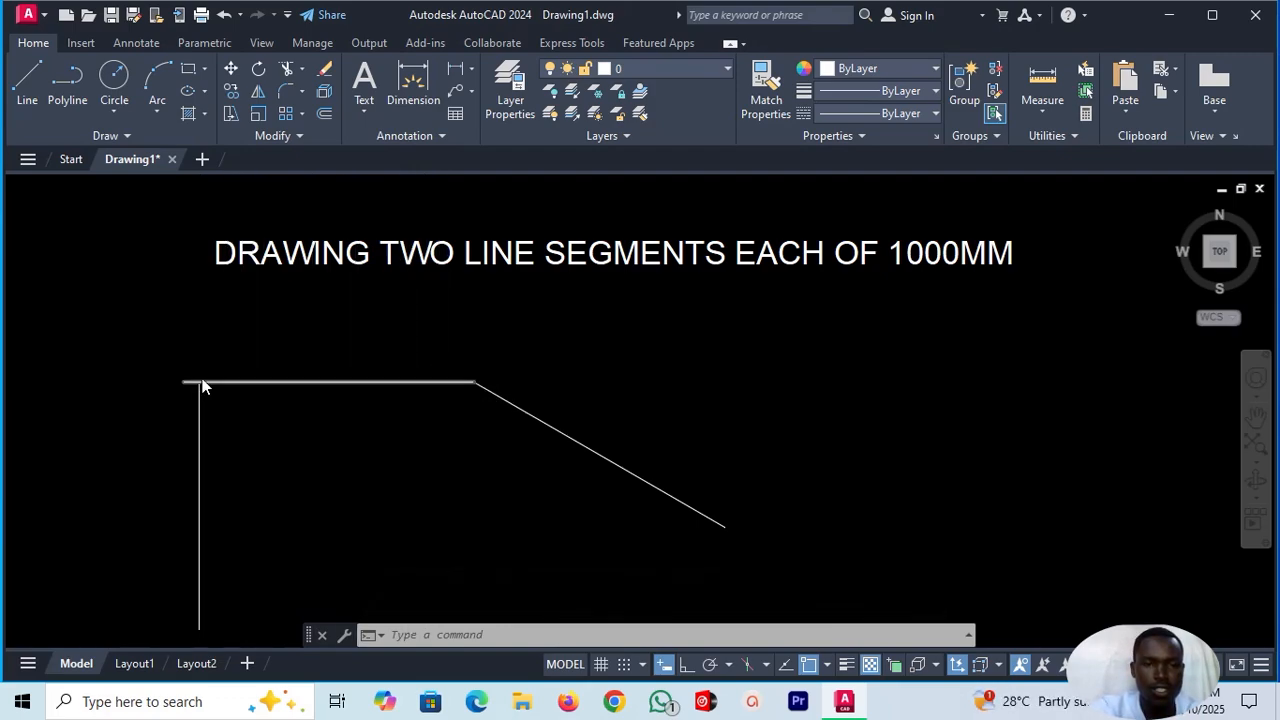
- Turn on Ortho mode and draw a horizontal line segment 1000 mm long below the existing pair of lines
scroll(590, 389, down, 2)
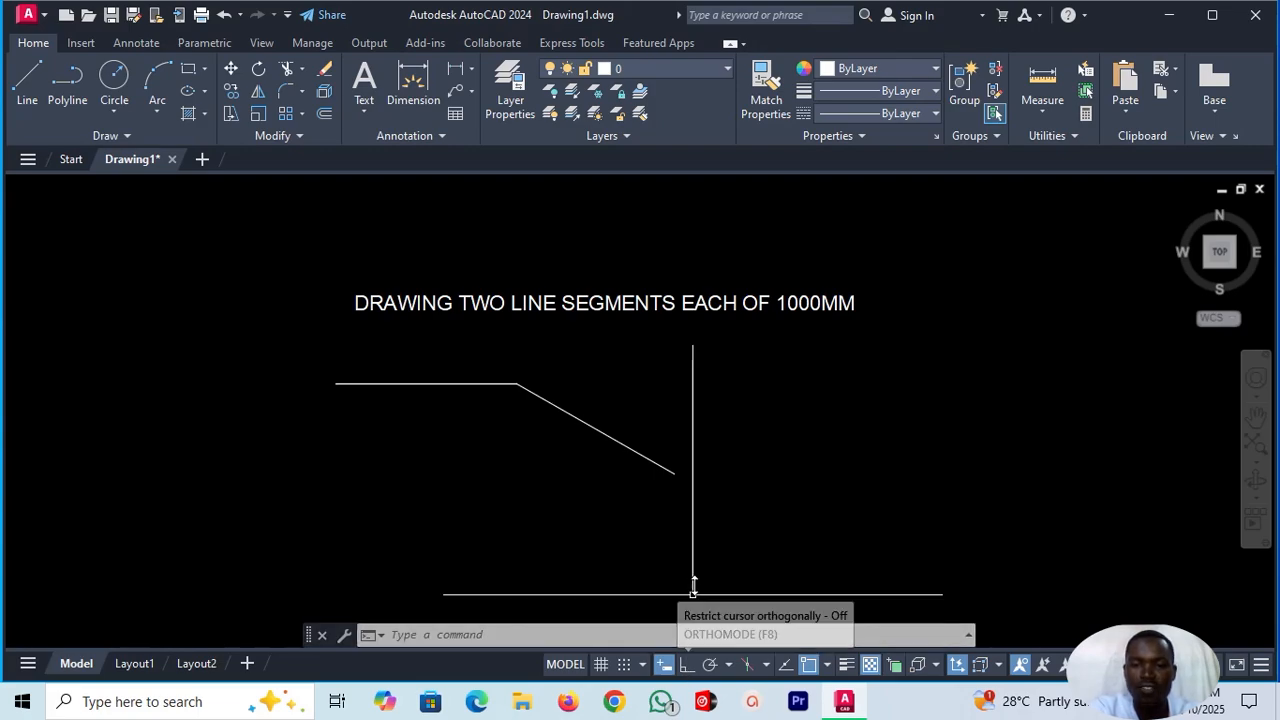
click(687, 665)
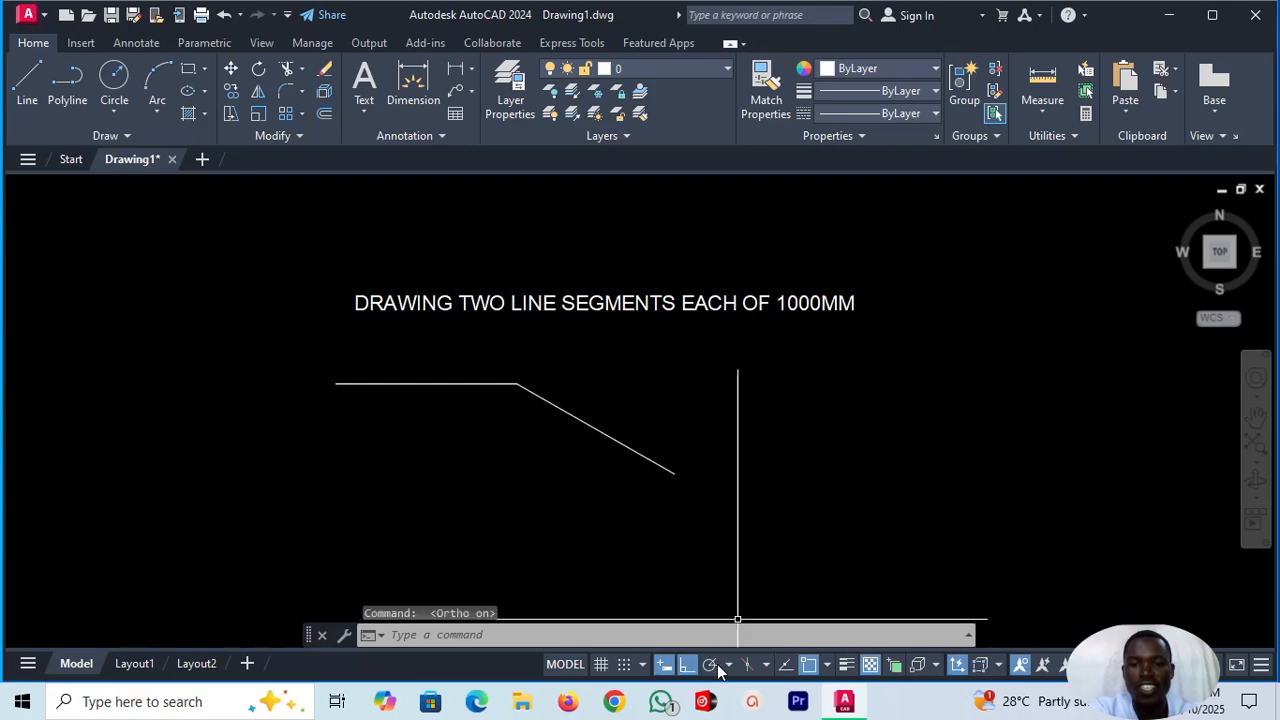
click(27, 93)
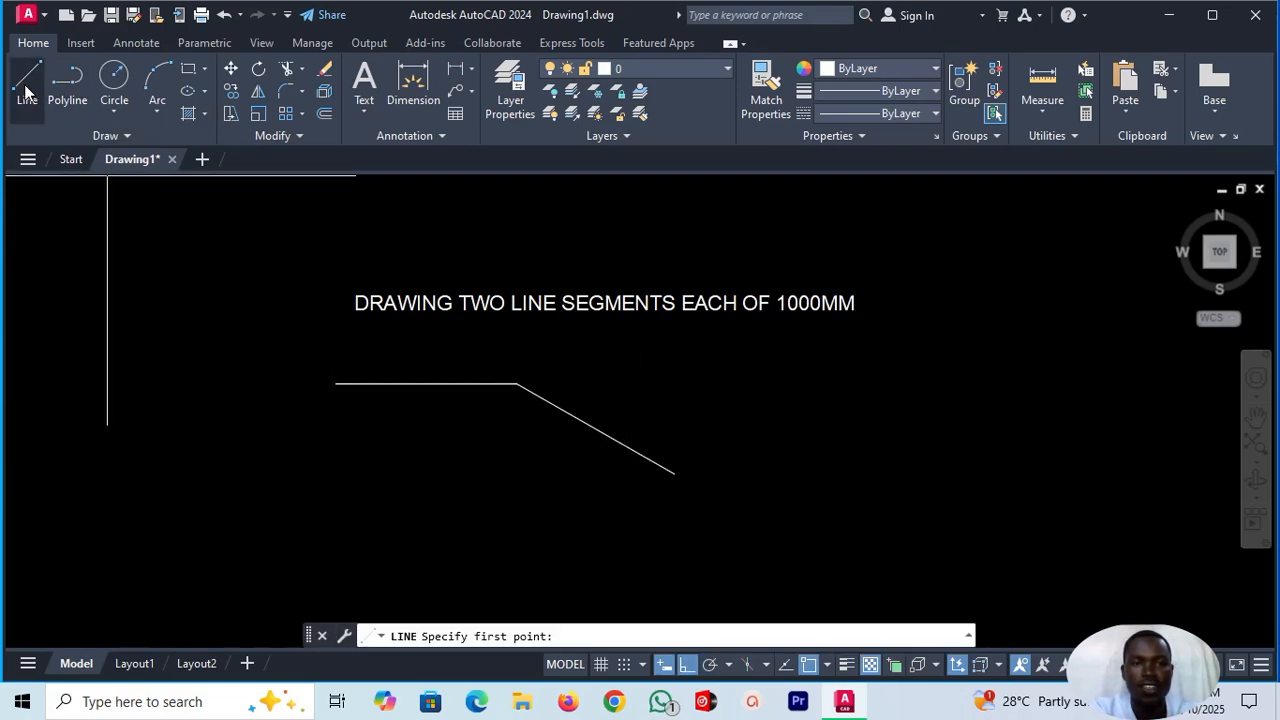
click(268, 497)
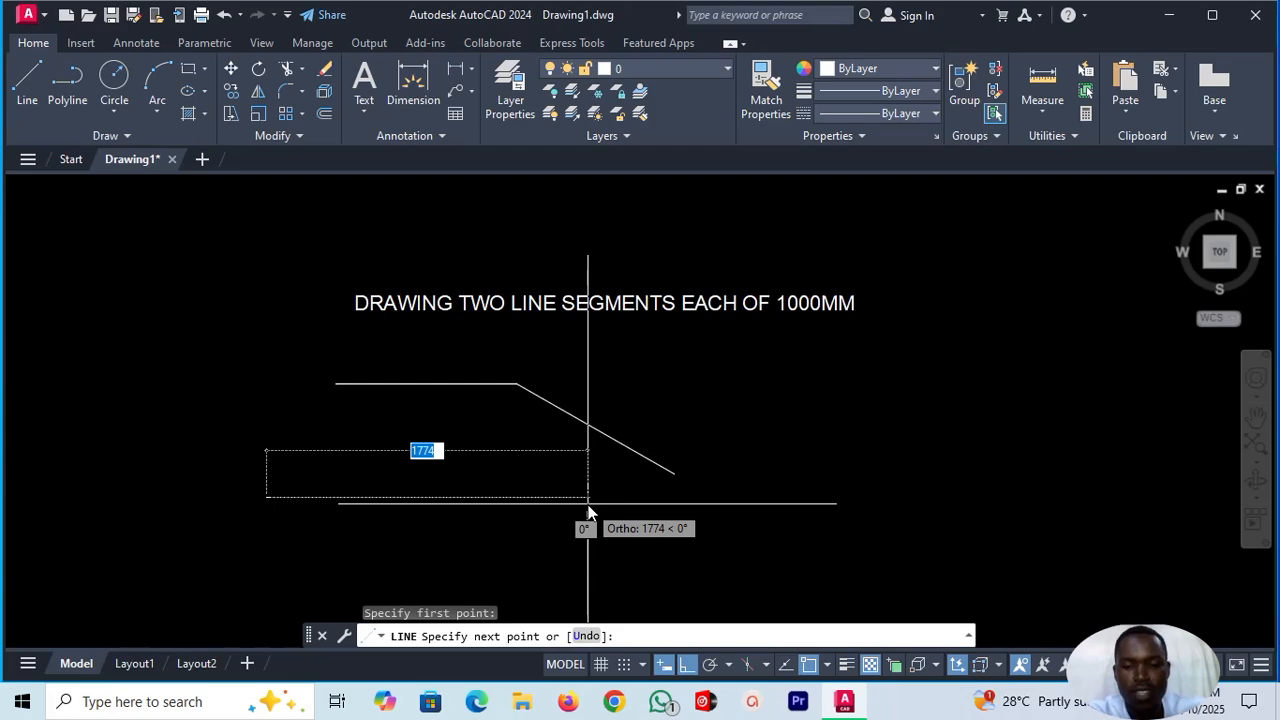
text(1000)
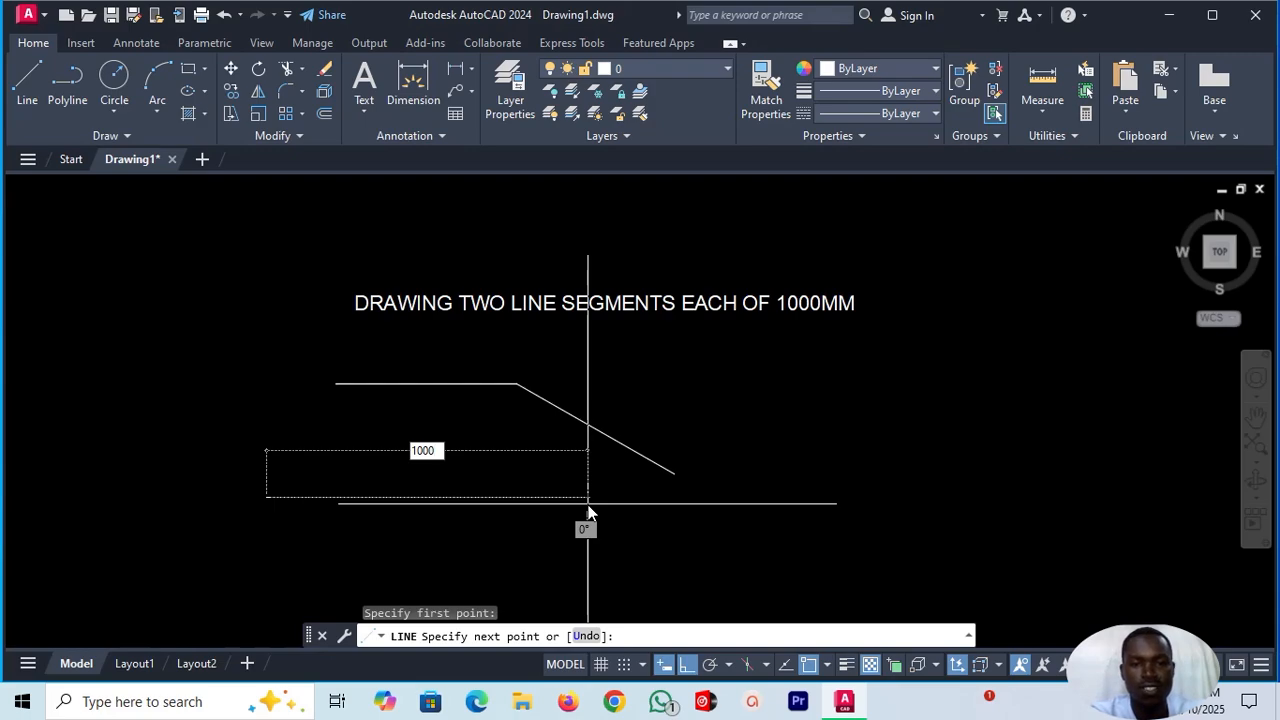
key(Return)
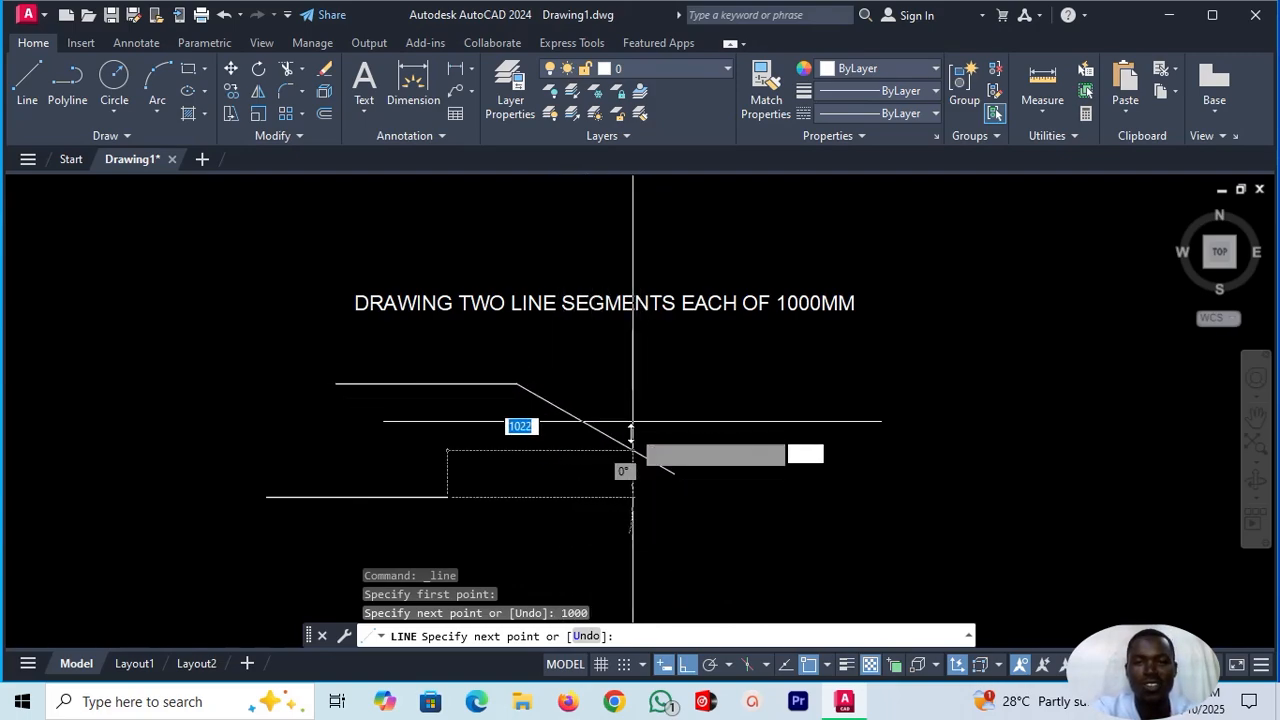
- Turn off Ortho mode, add a connected segment 1000 mm long sloping downward at 30°, and end the Line command
click(688, 666)
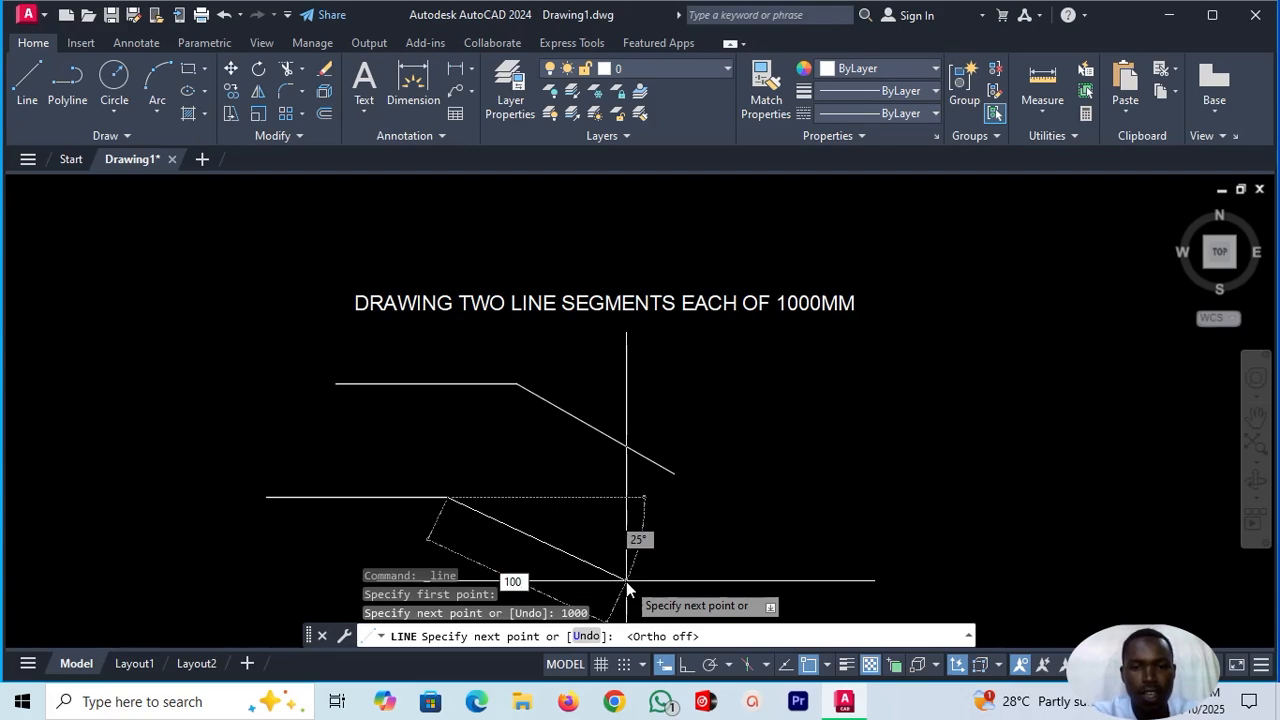
text(0)
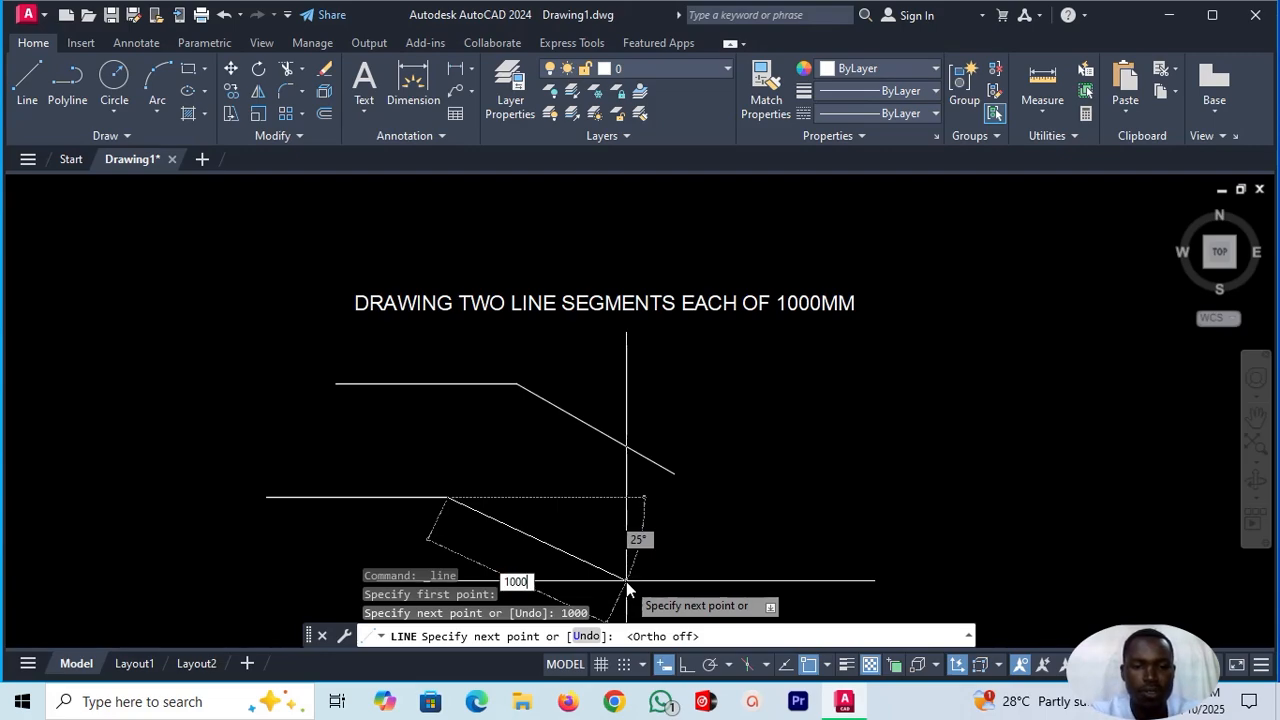
key(Tab)
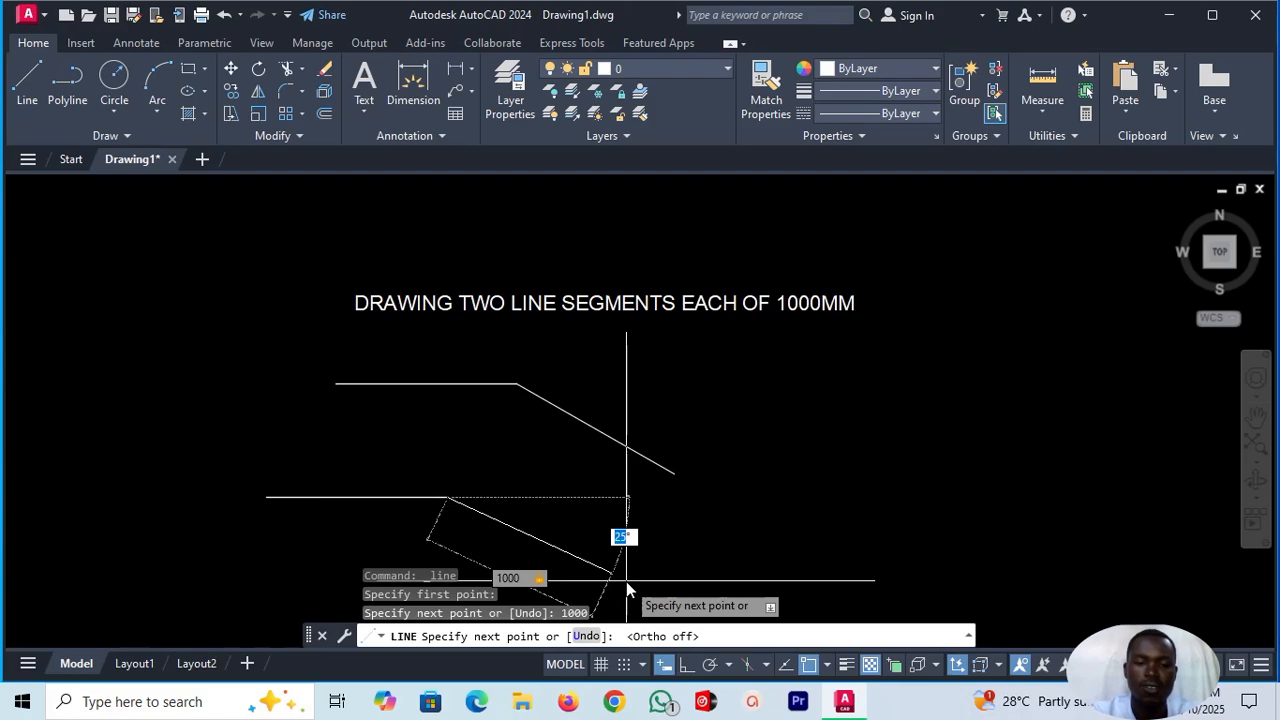
text(30)
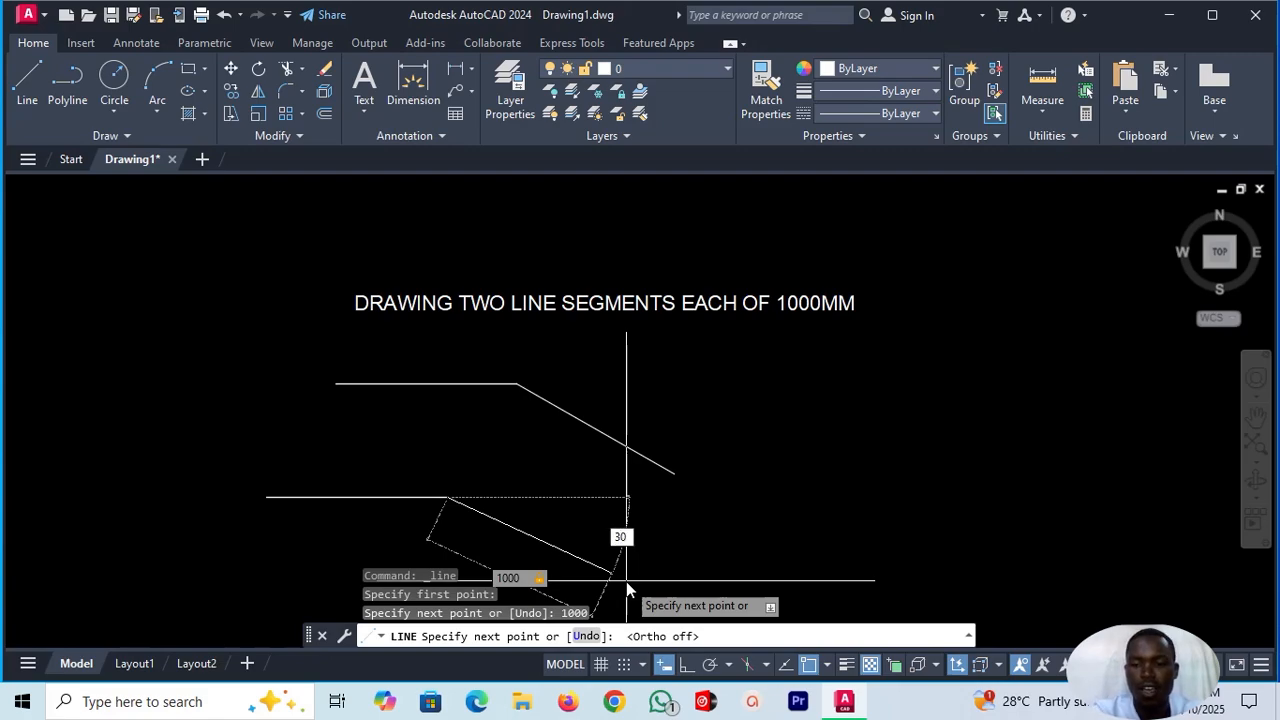
key(Return)
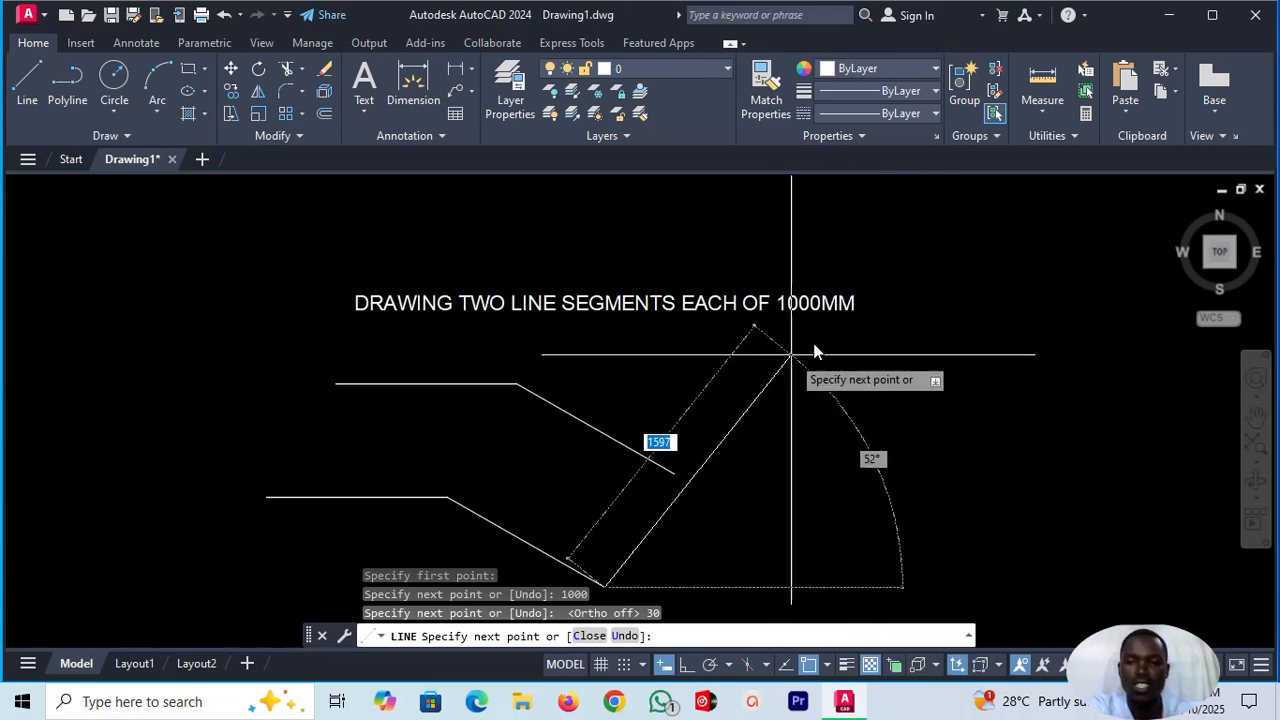
key(Escape)
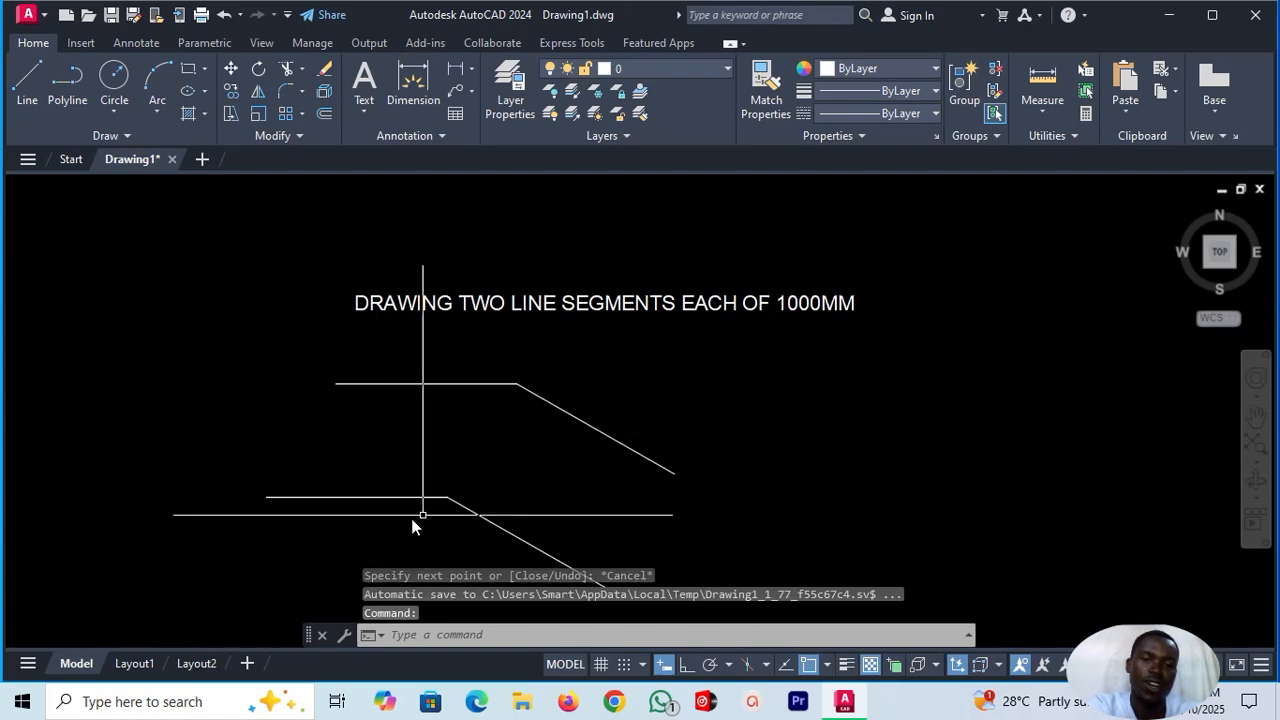
click(1034, 113)
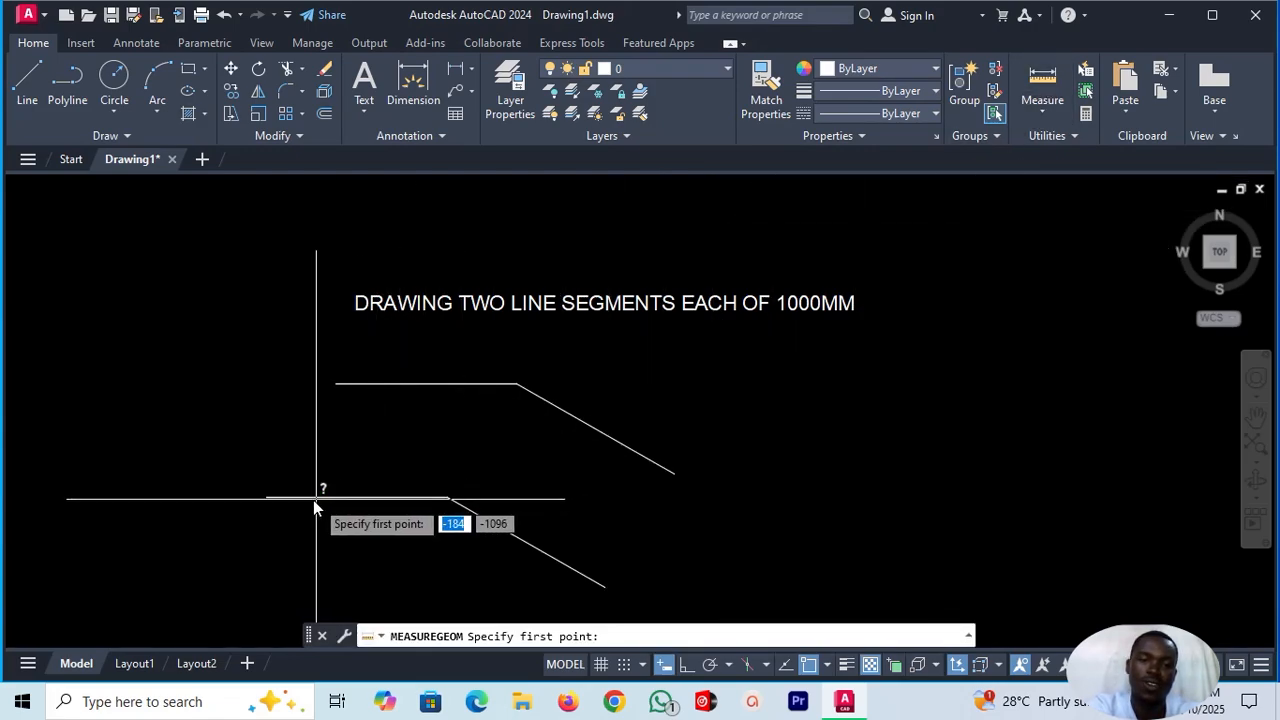
click(269, 501)
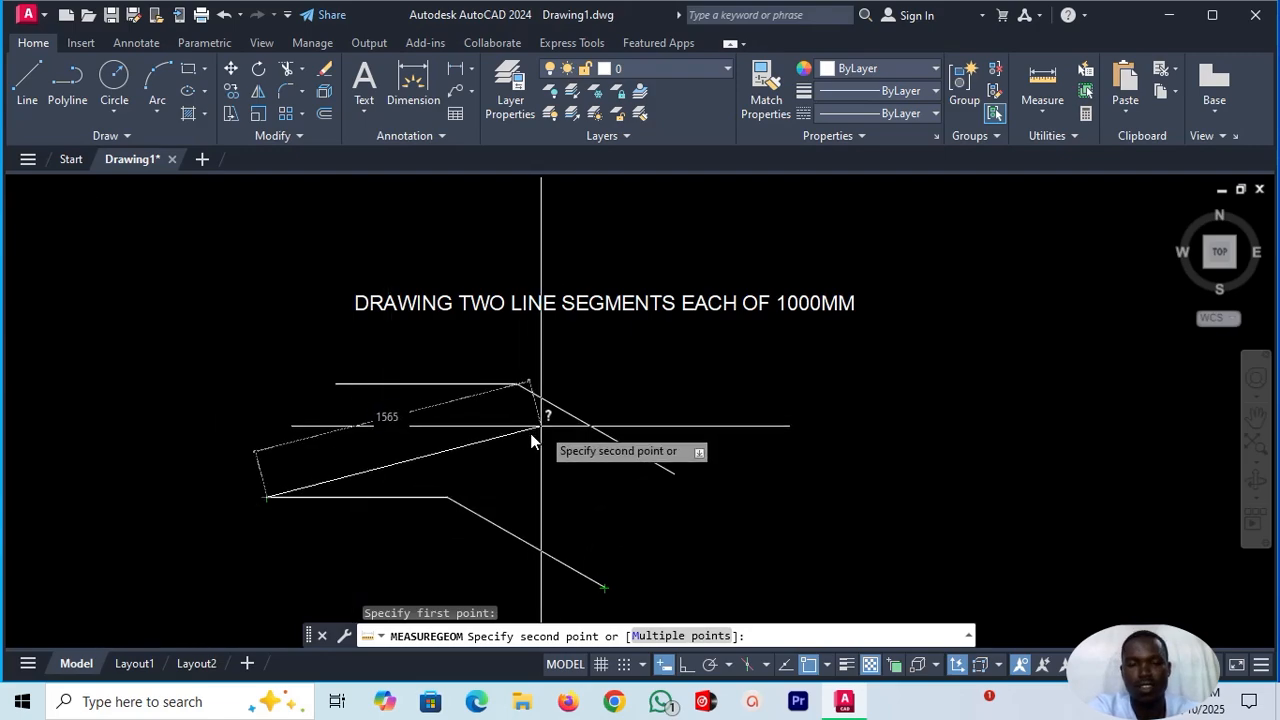
key(Escape)
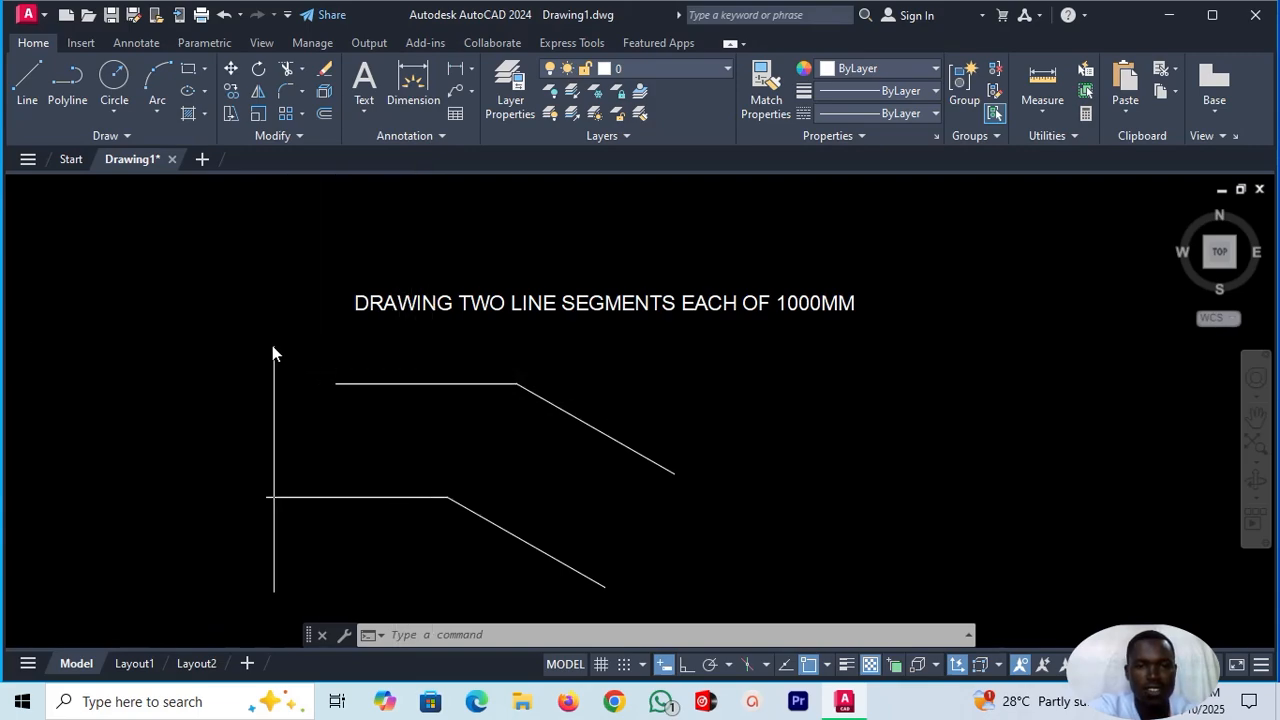
click(185, 282)
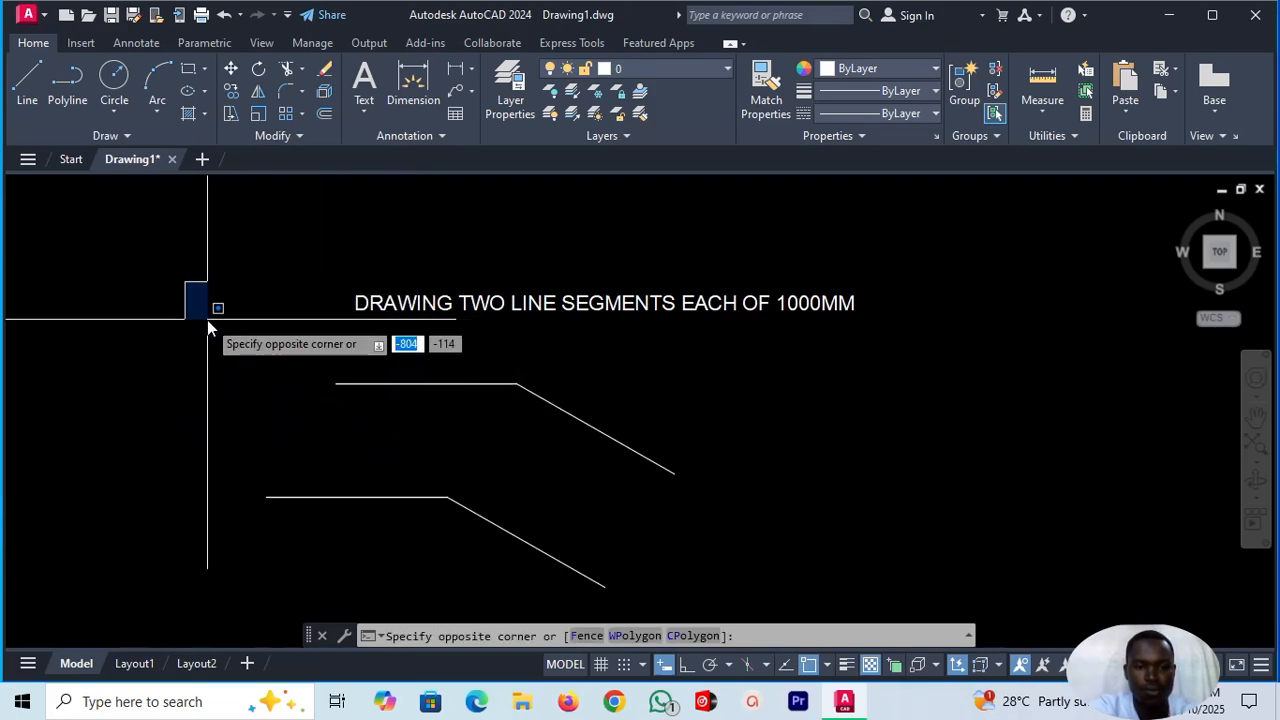
key(Escape)
click(251, 358)
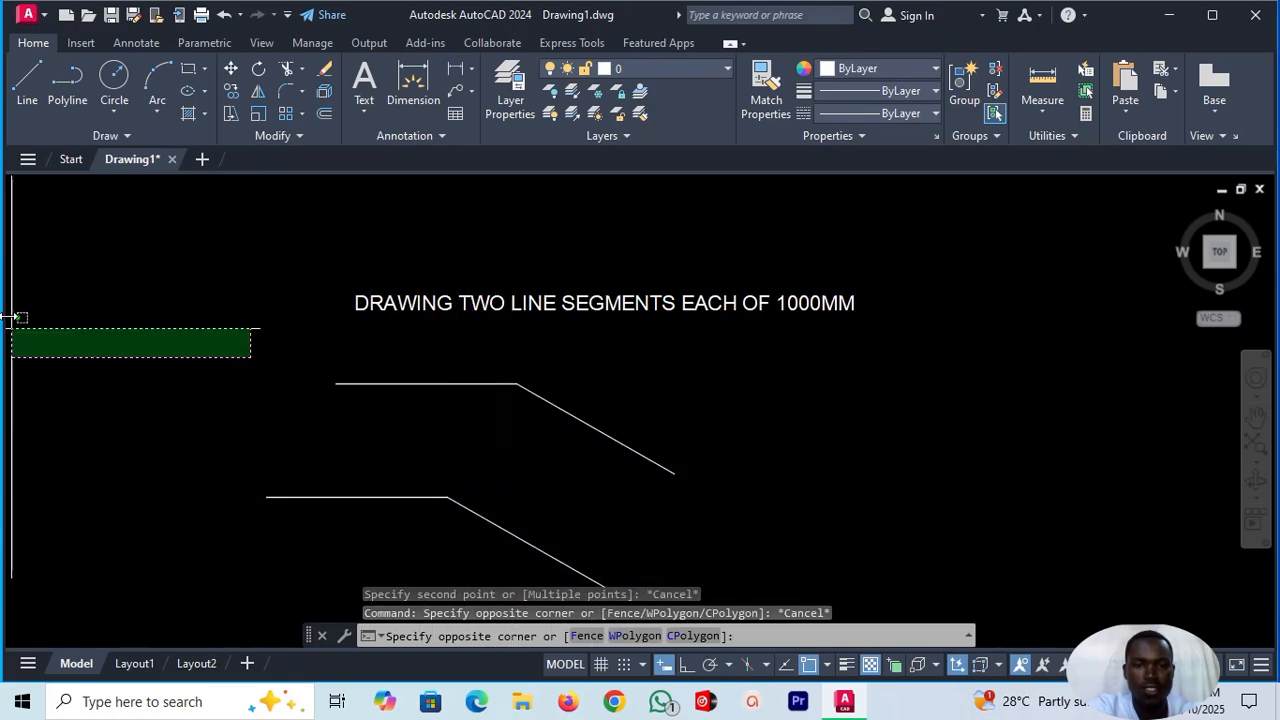
key(Escape)
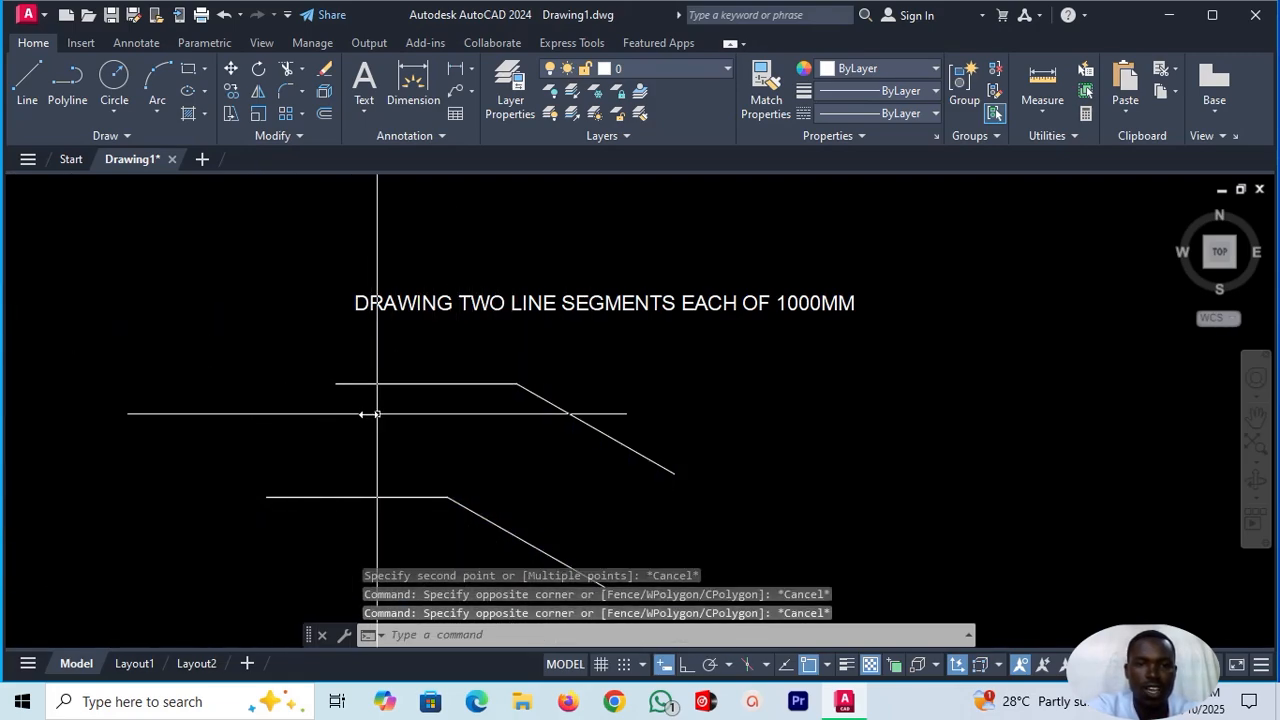
- Join the four line segments below the title so that each connected pair becomes one polyline
click(394, 386)
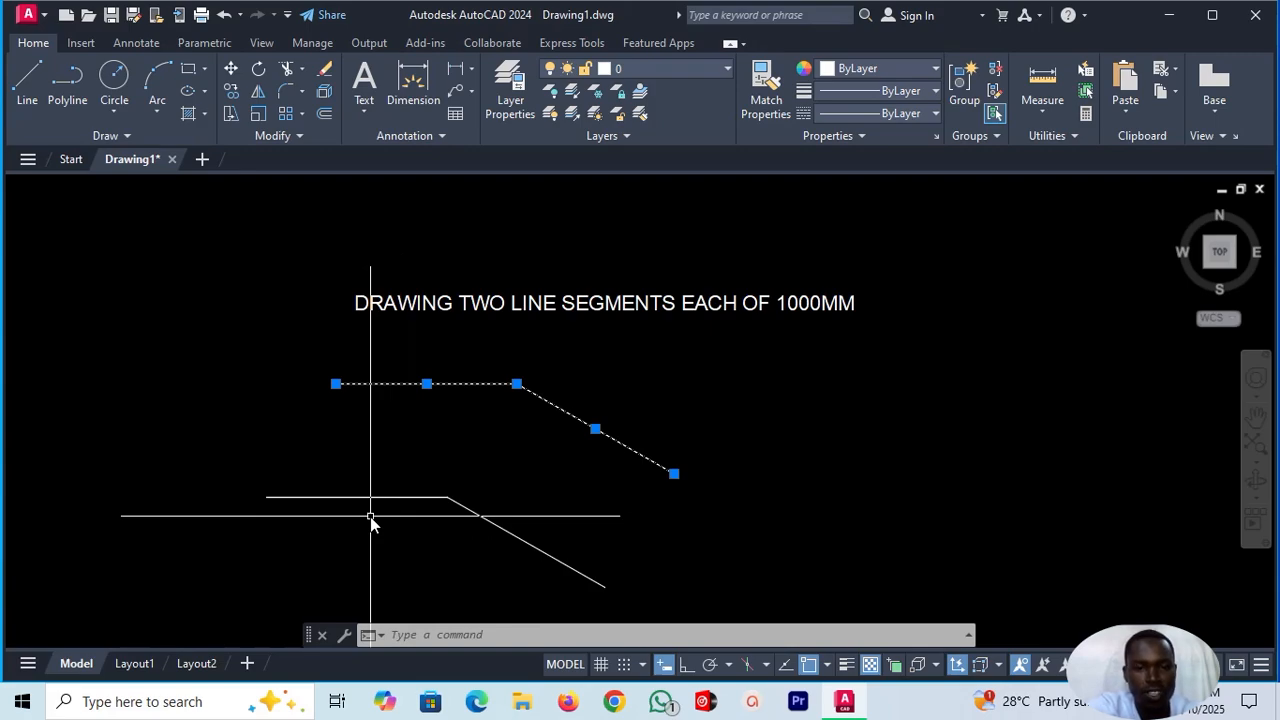
click(306, 497)
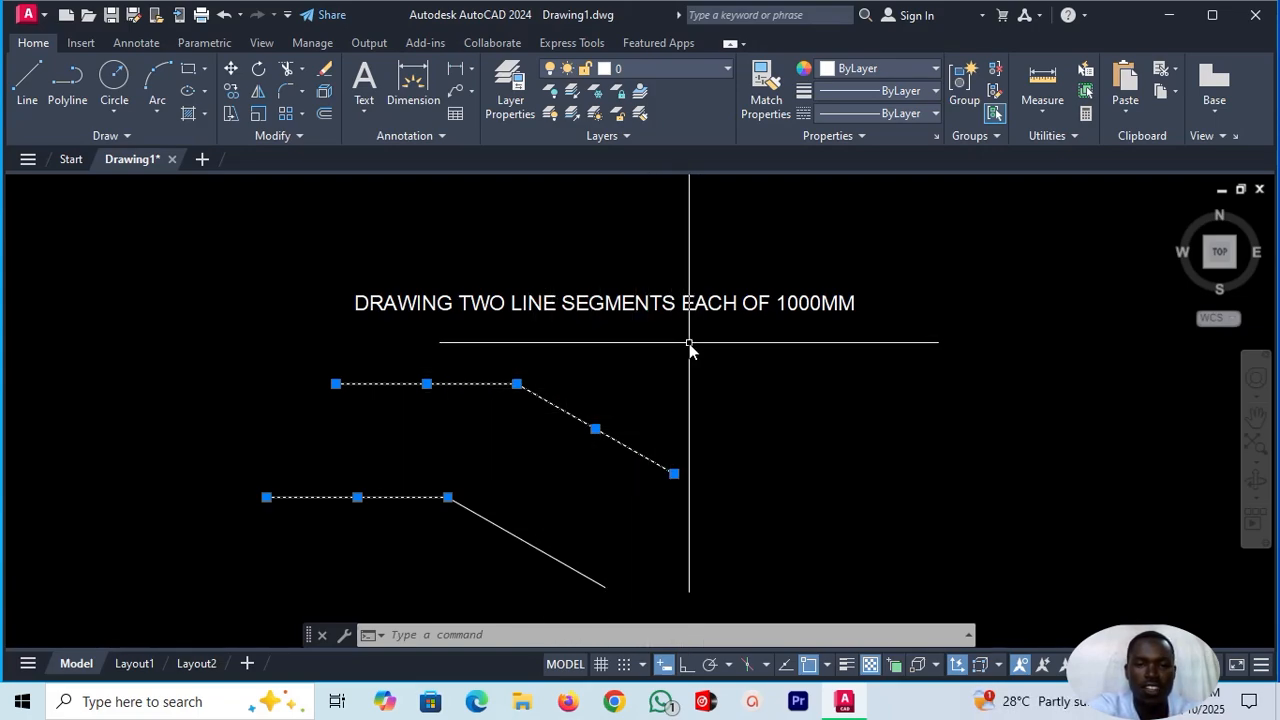
click(525, 542)
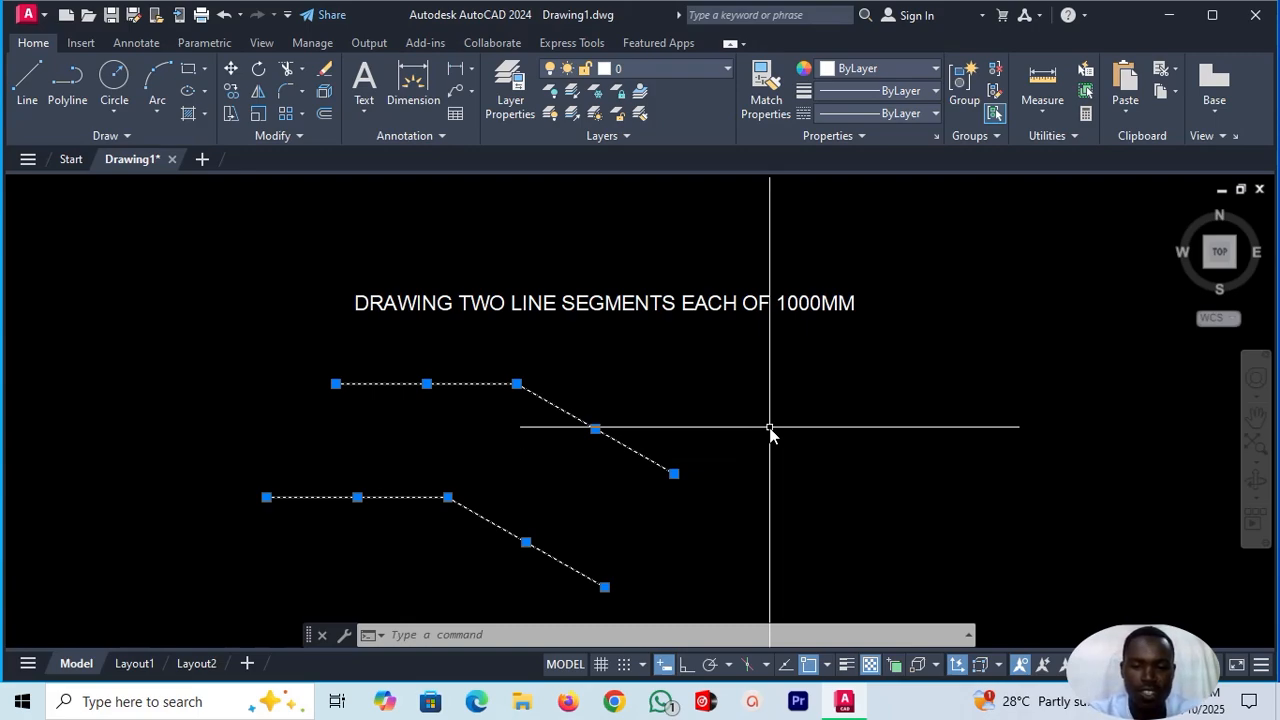
text(JO)
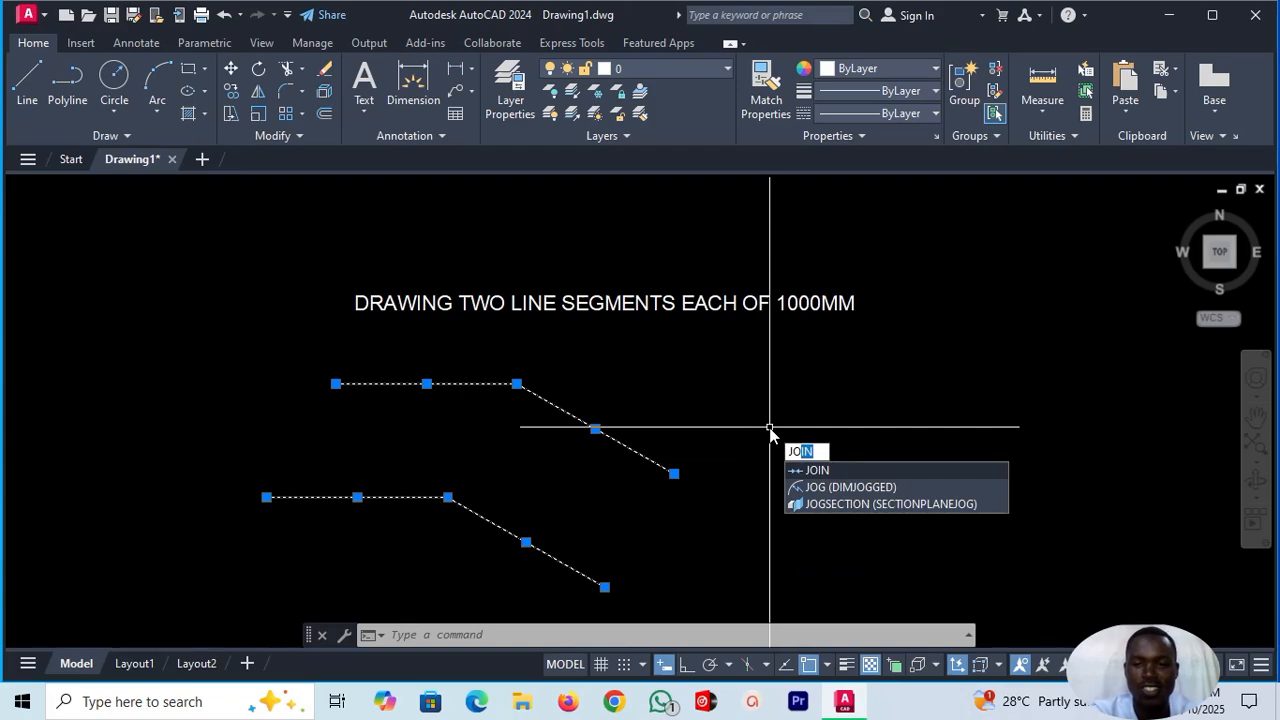
text(I)
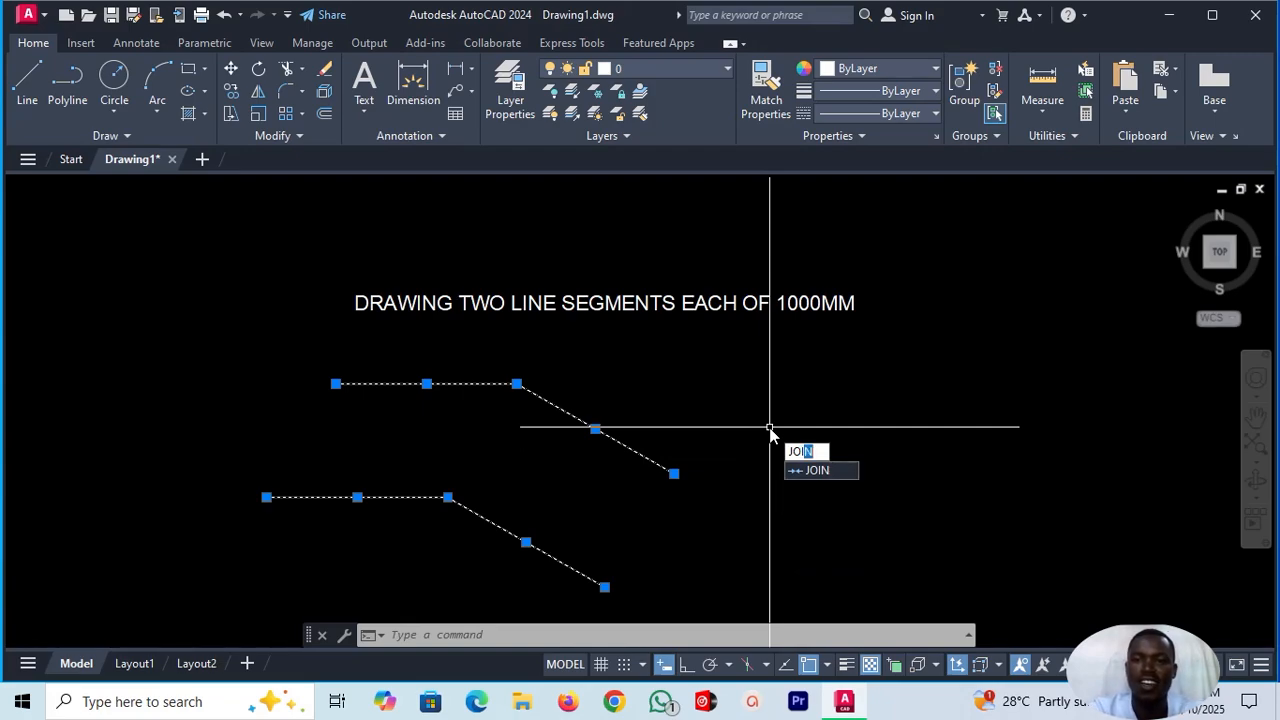
click(812, 469)
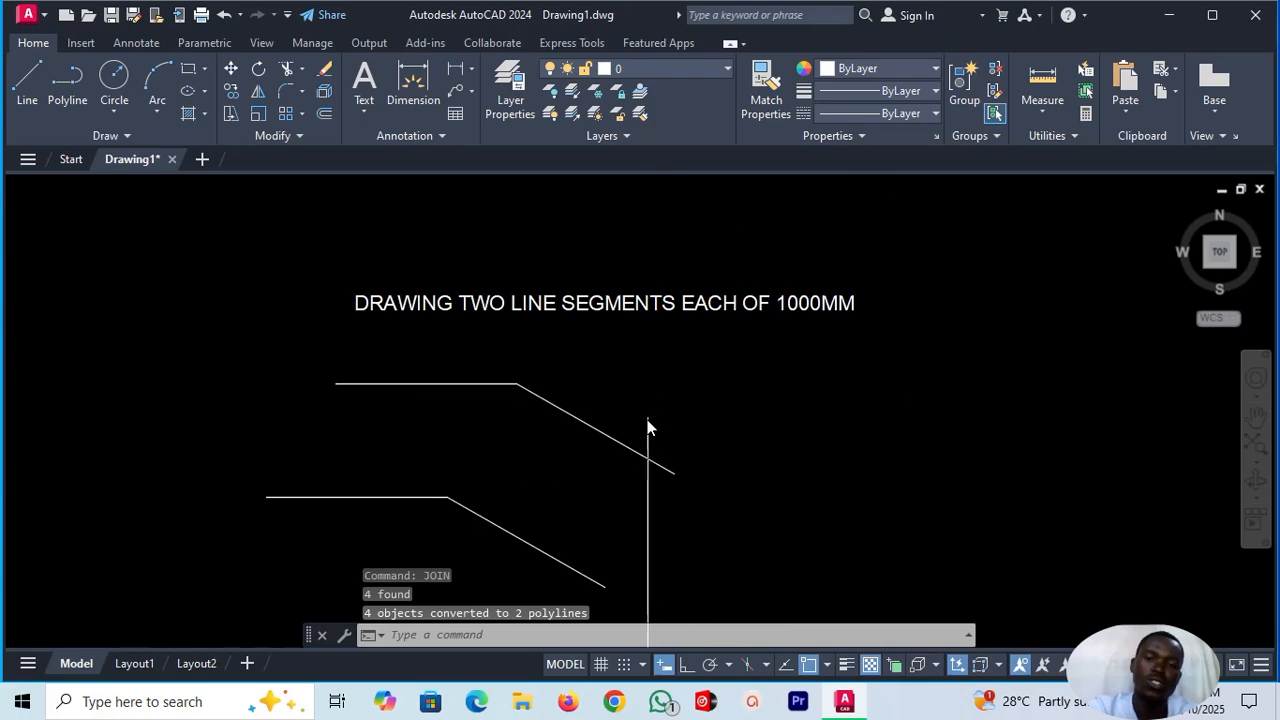
- Select both joined polylines and explode them back into individual line segments
click(627, 445)
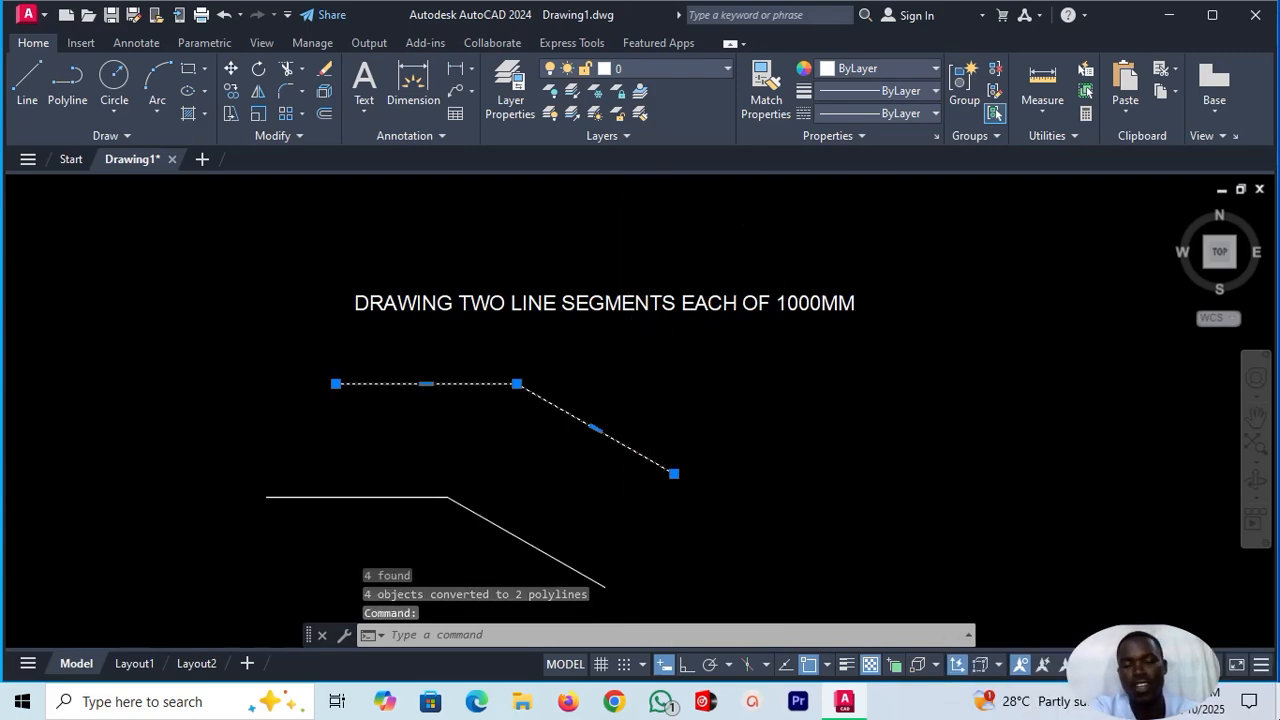
click(373, 498)
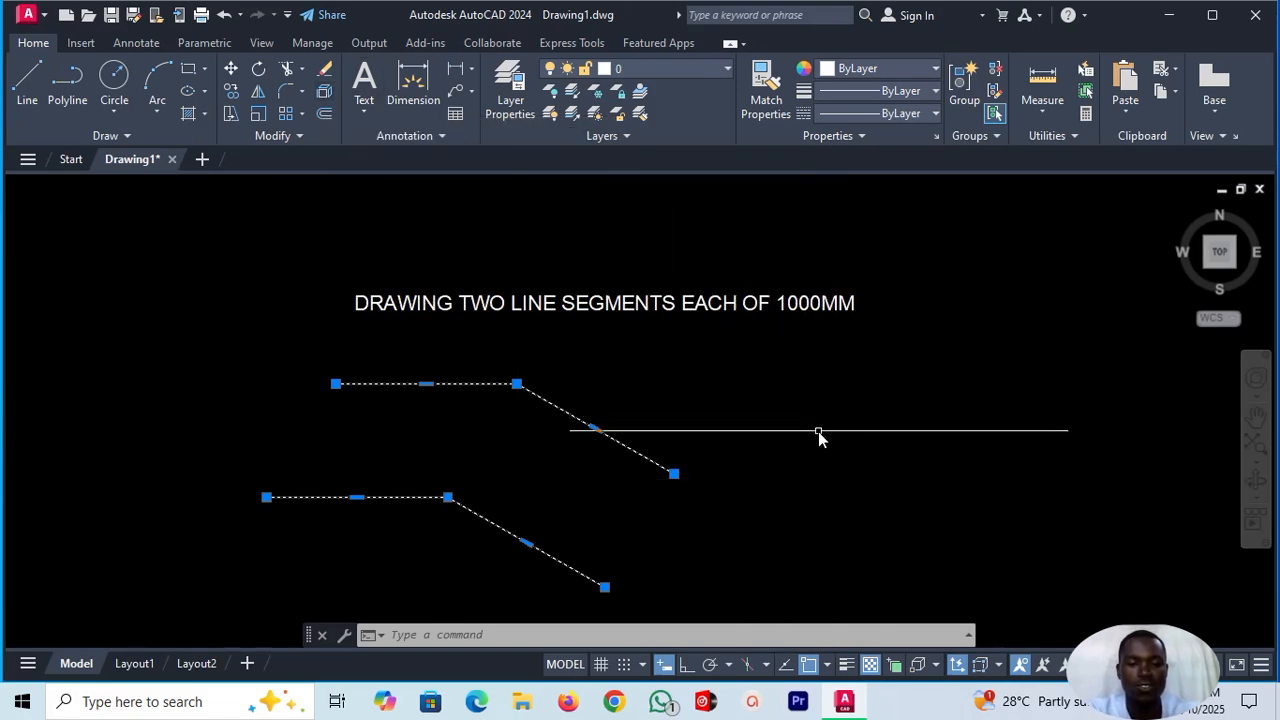
text(EXPL)
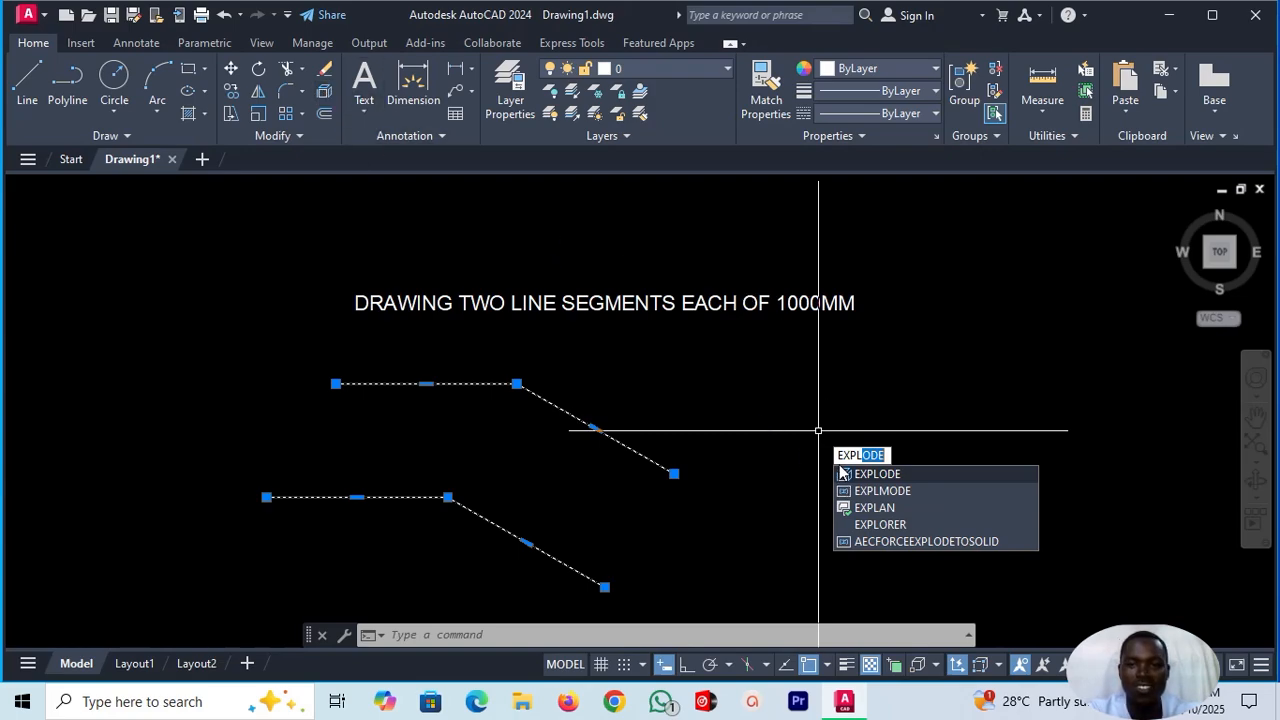
click(901, 474)
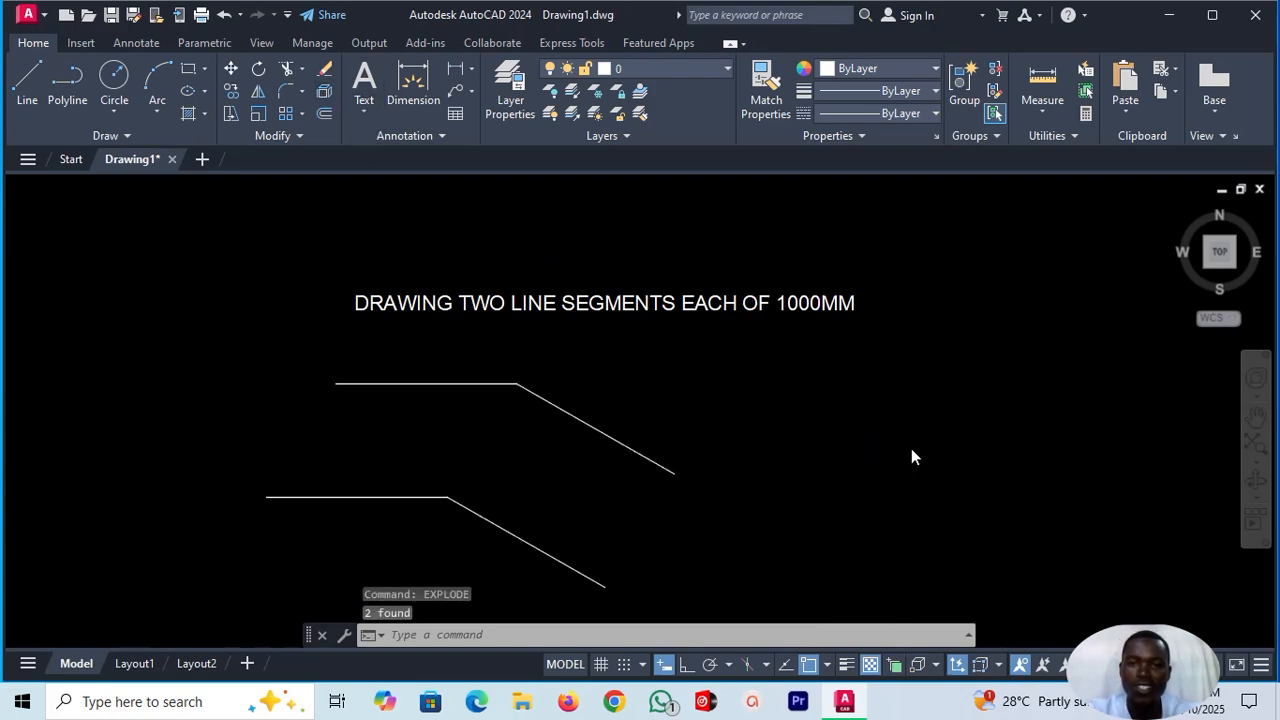
- Select the upper sloping segment and the lower horizontal segment individually to check that the lines are separate
click(655, 459)
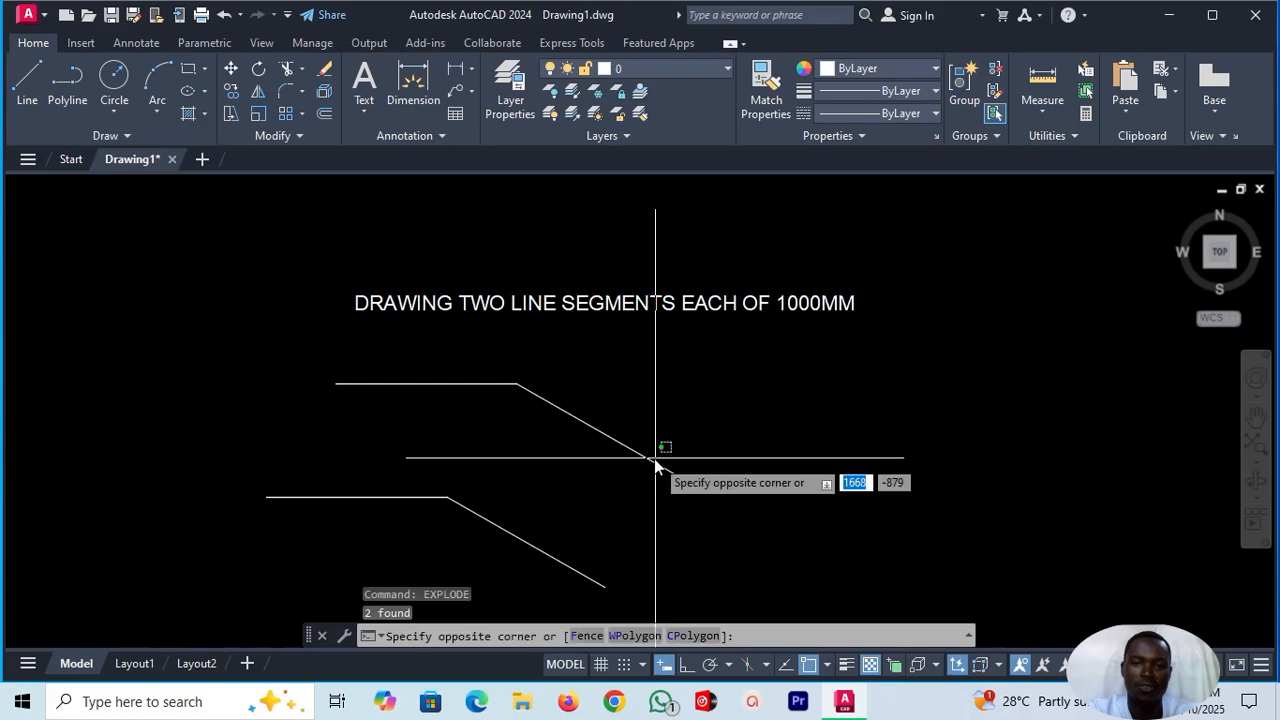
click(640, 476)
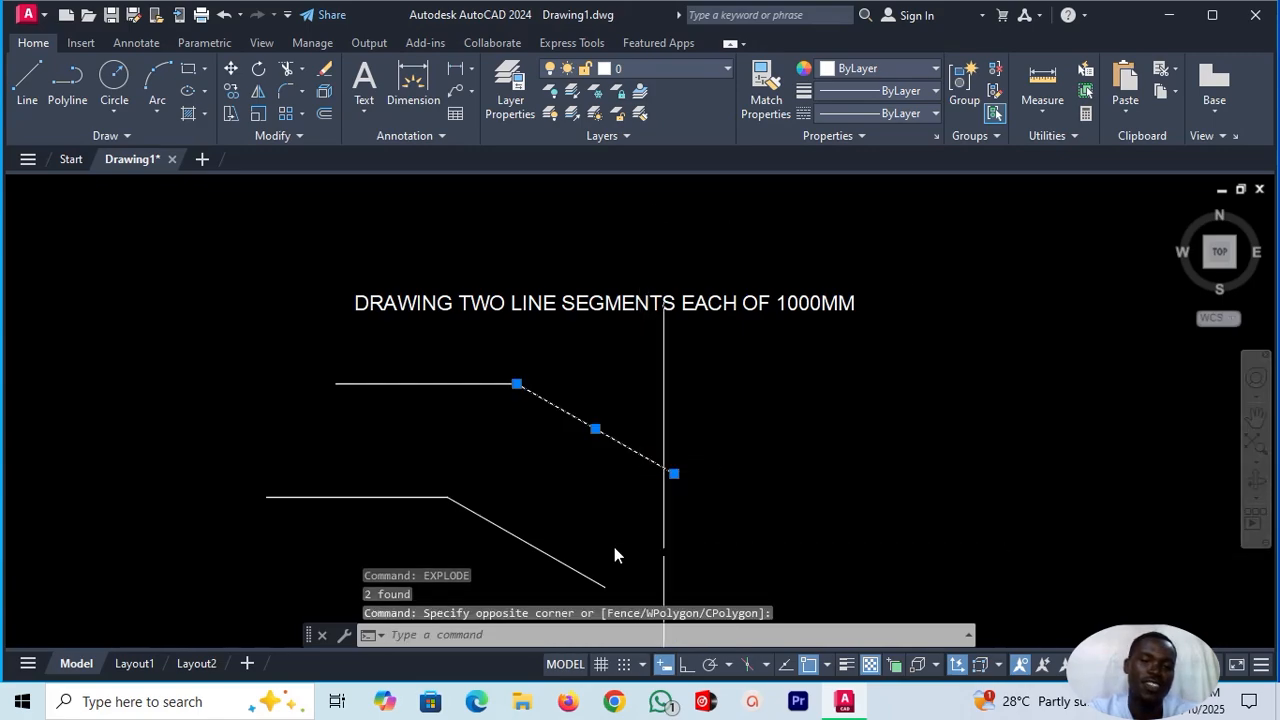
click(310, 455)
click(337, 543)
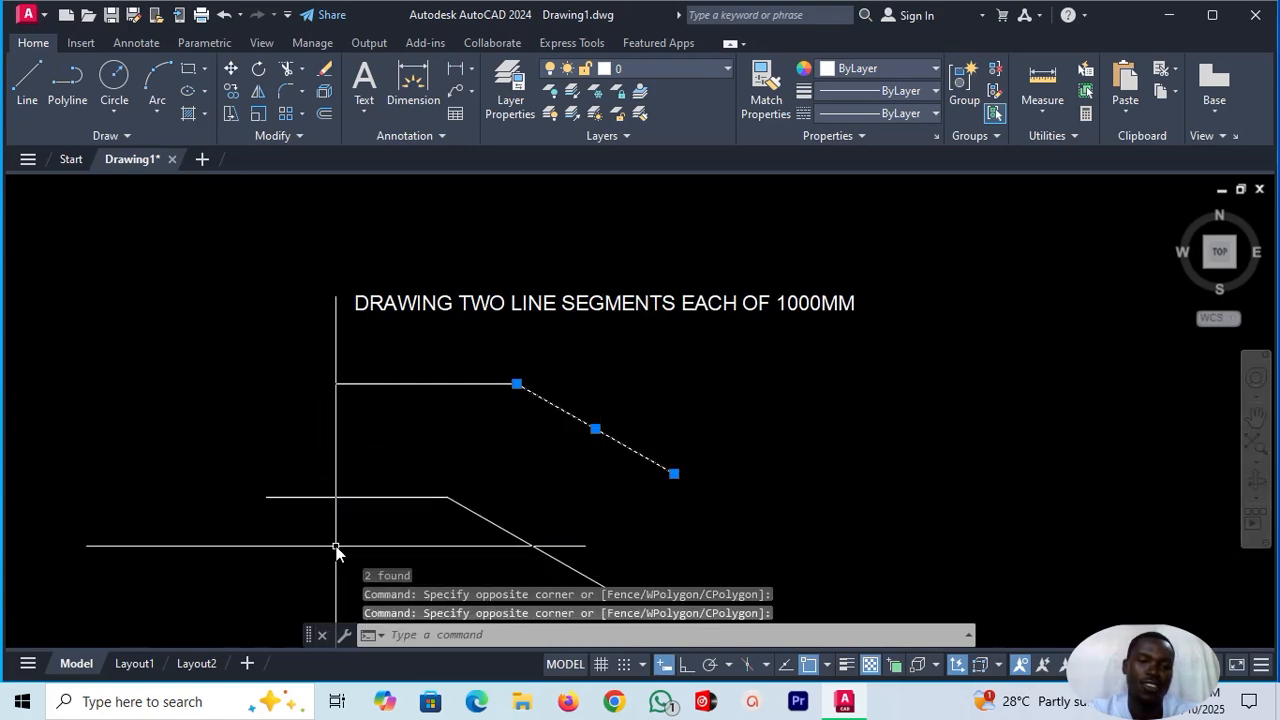
click(317, 497)
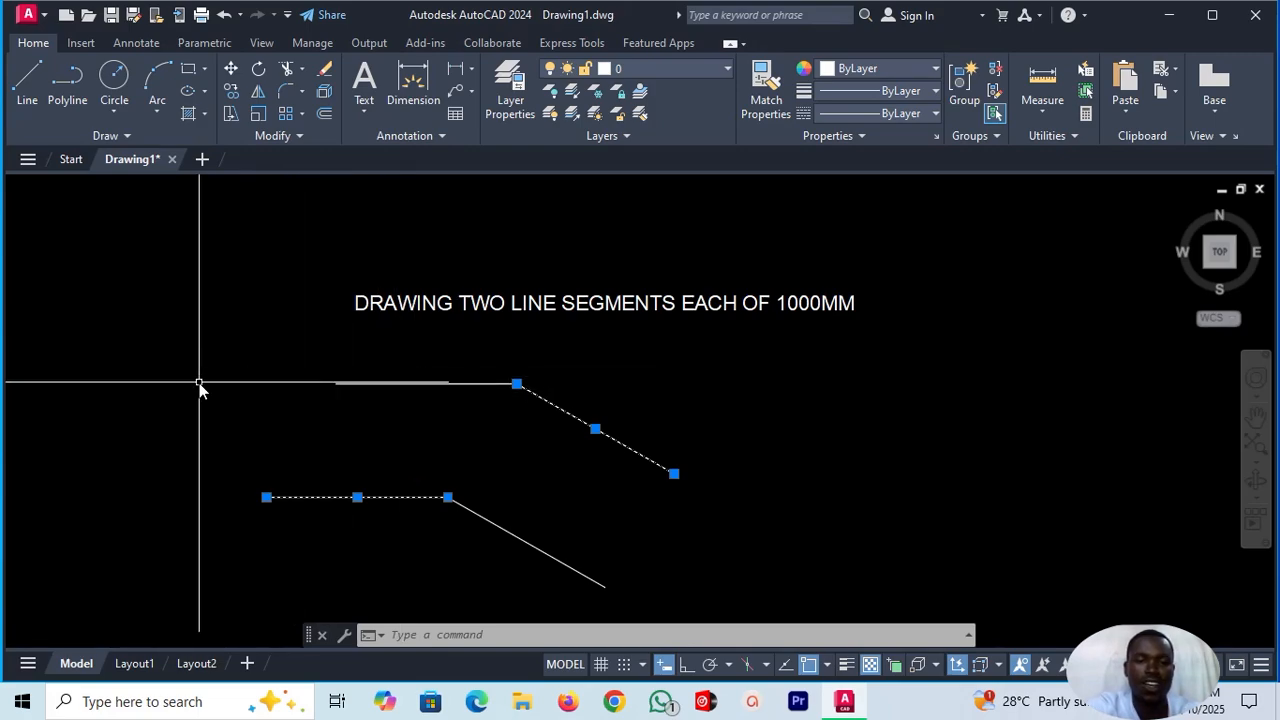
- Delete all four line segments below the title
click(193, 328)
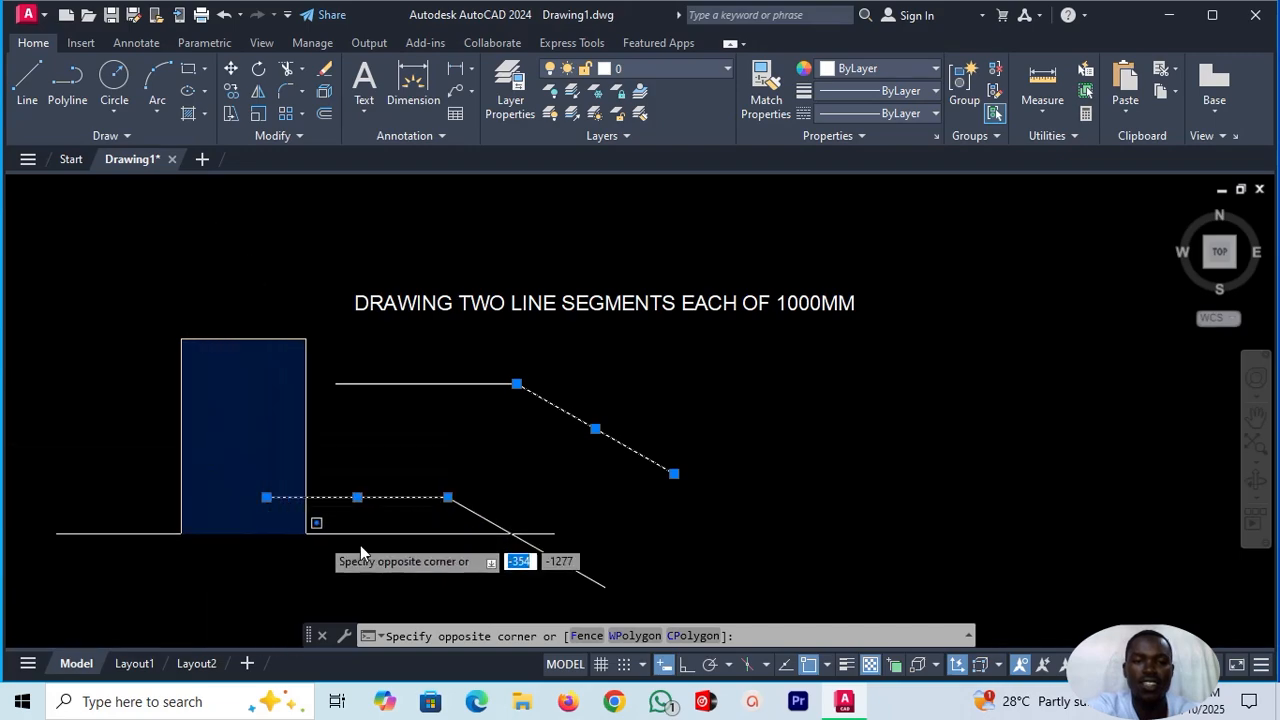
click(732, 602)
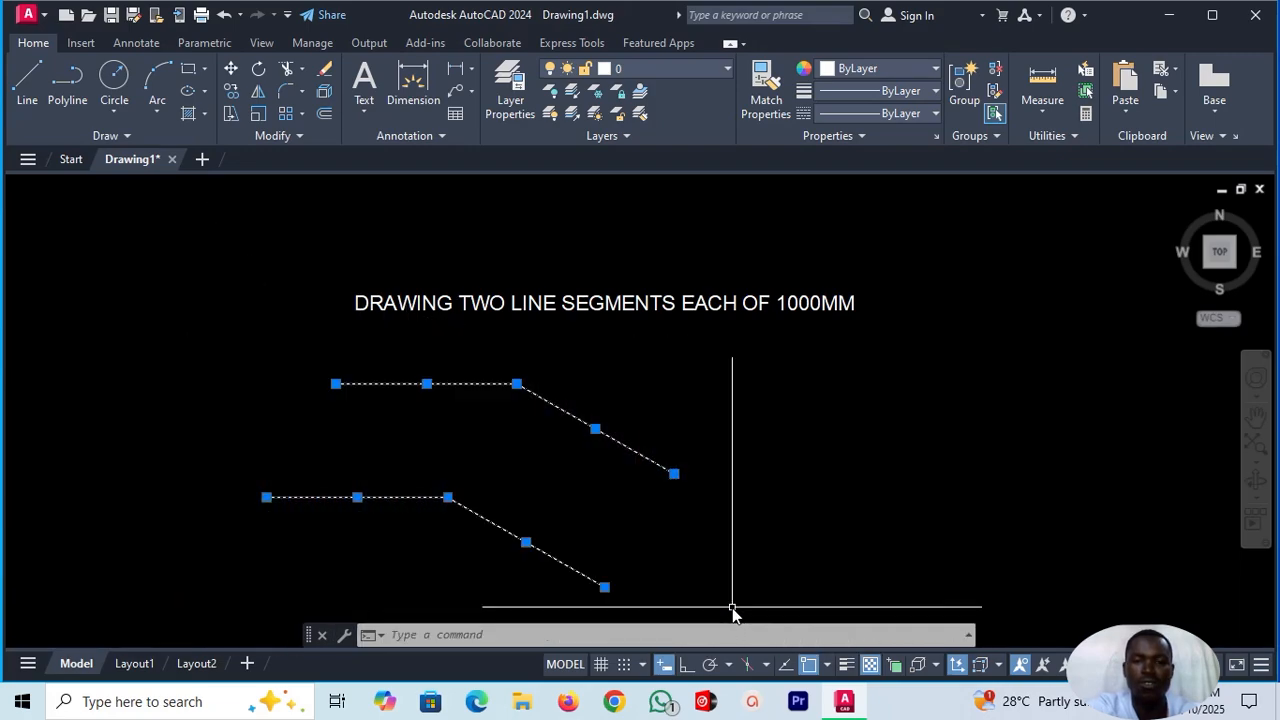
key(Delete)
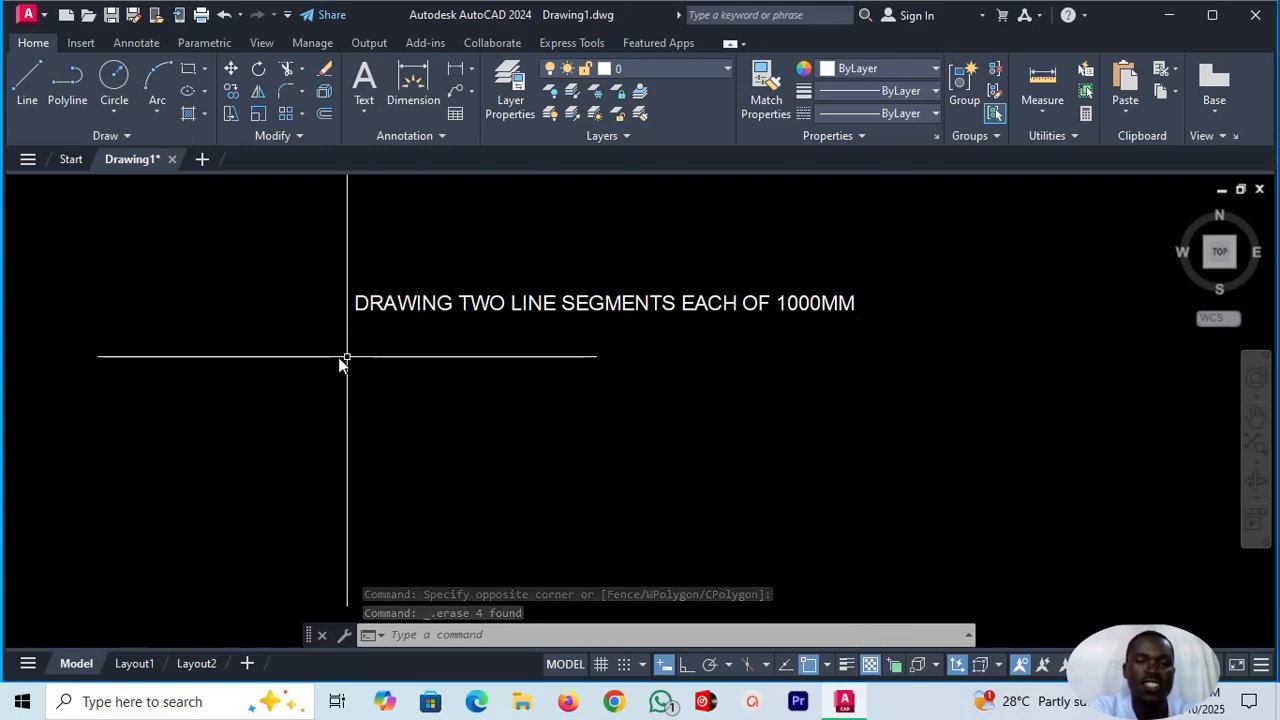
- Start a polyline below the title and, with Ortho mode on, draw a horizontal segment 1000 mm long to the right
click(75, 92)
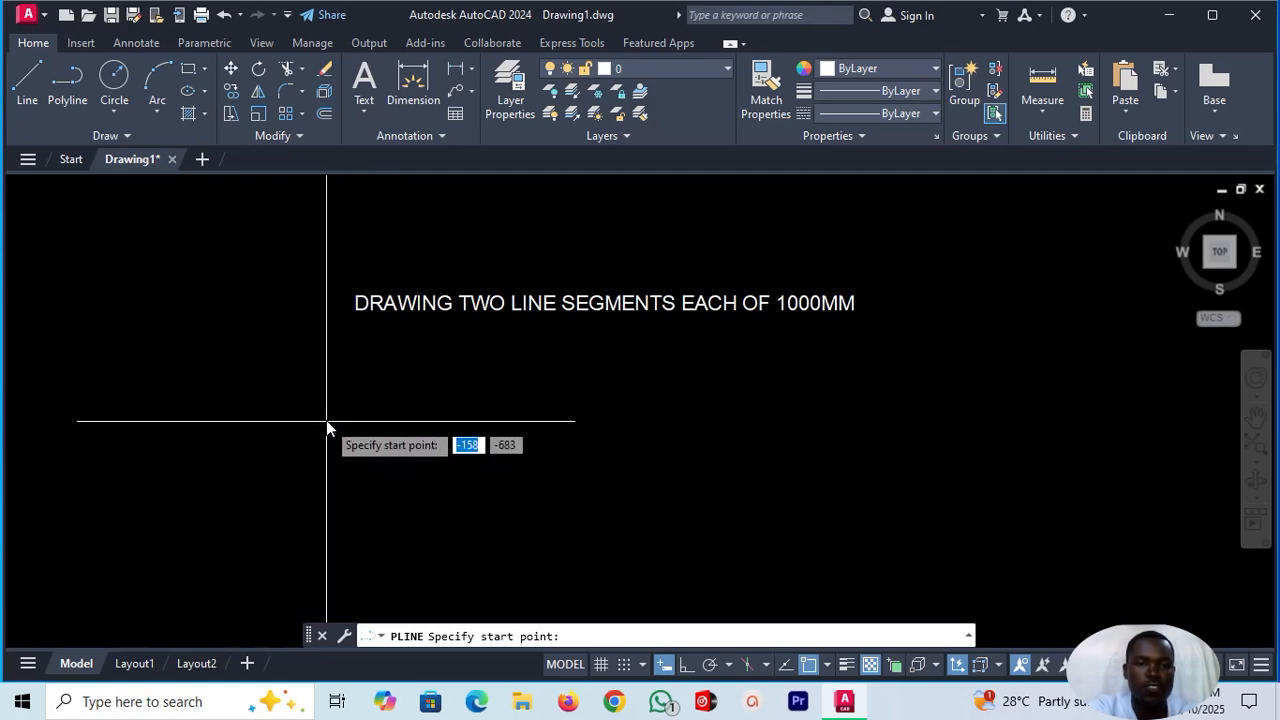
click(303, 407)
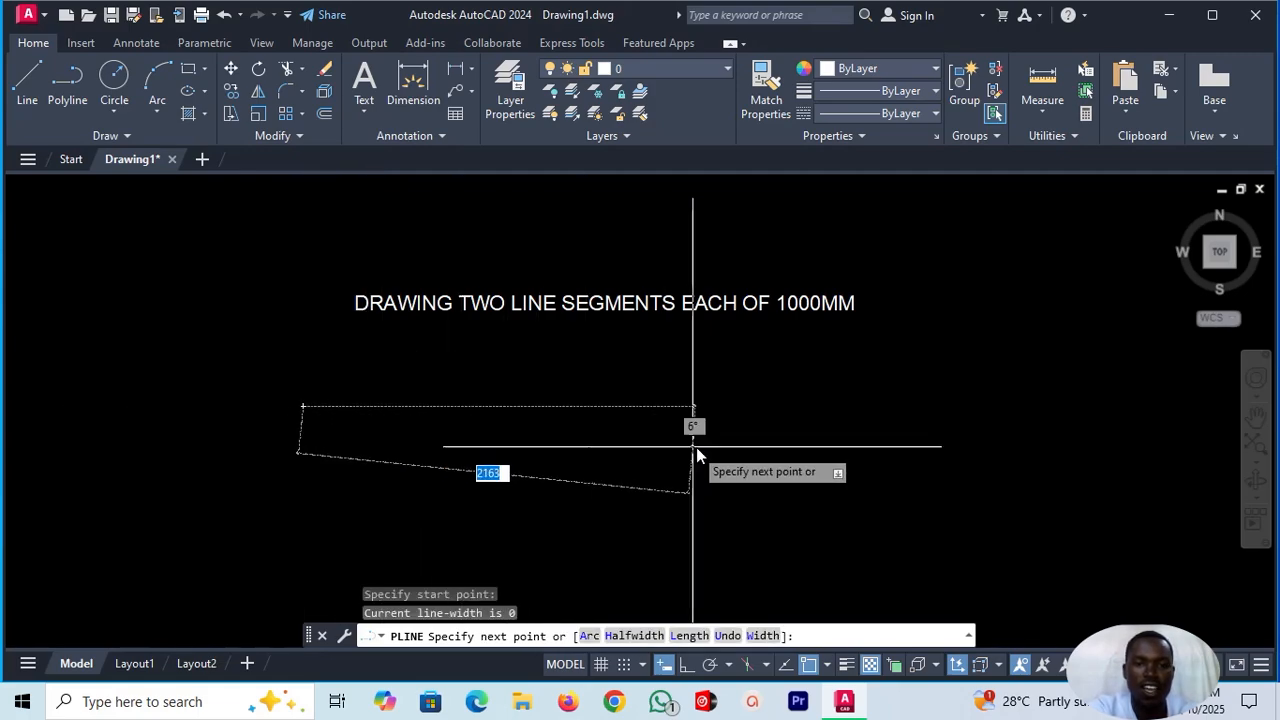
click(686, 666)
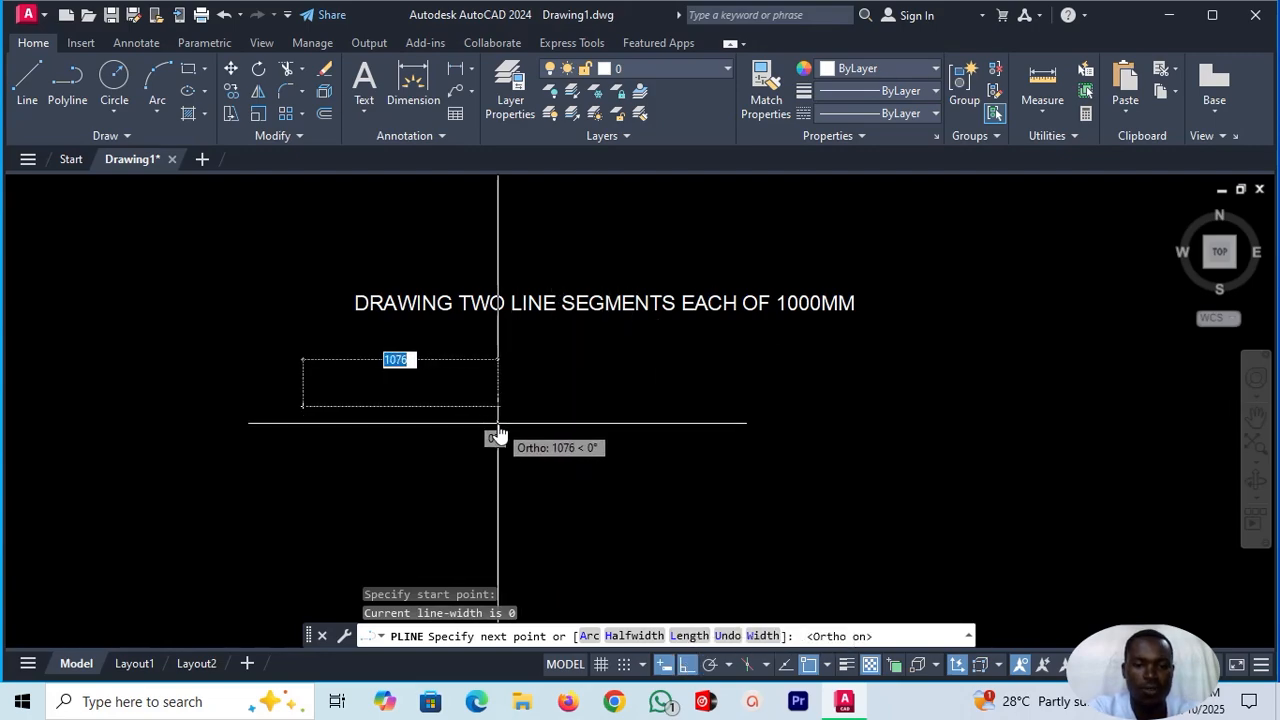
text(1000)
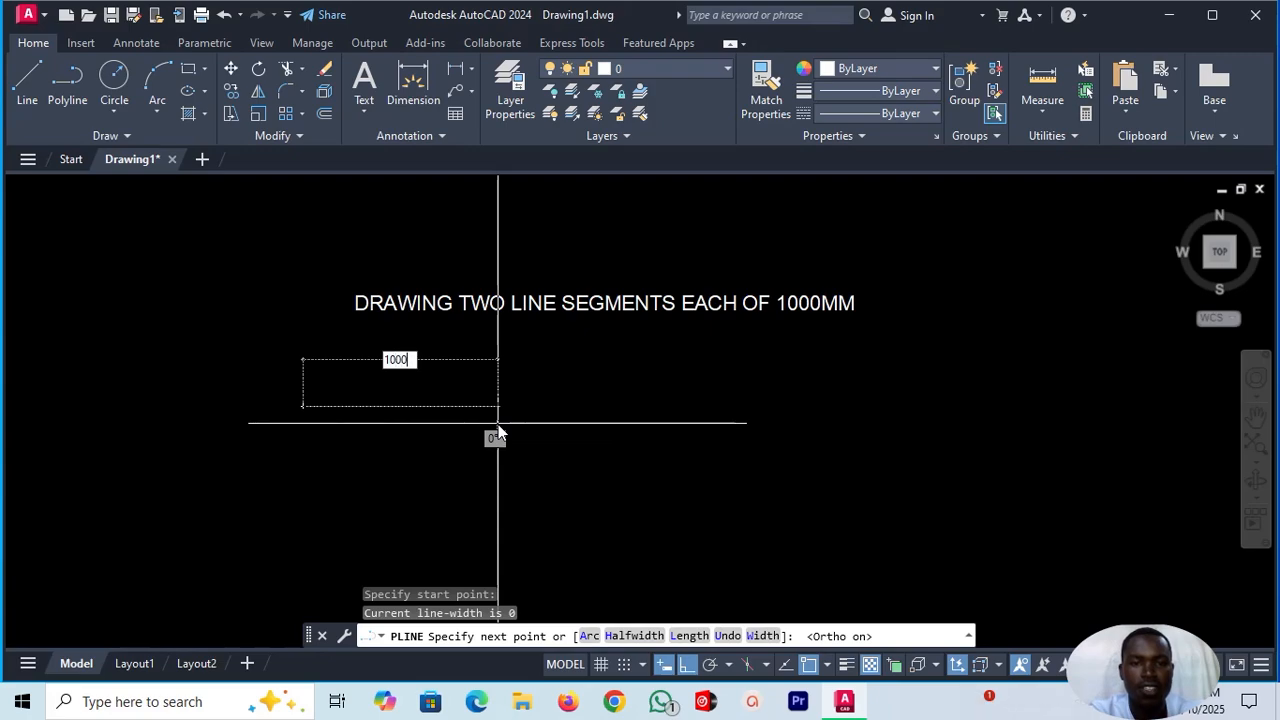
key(Return)
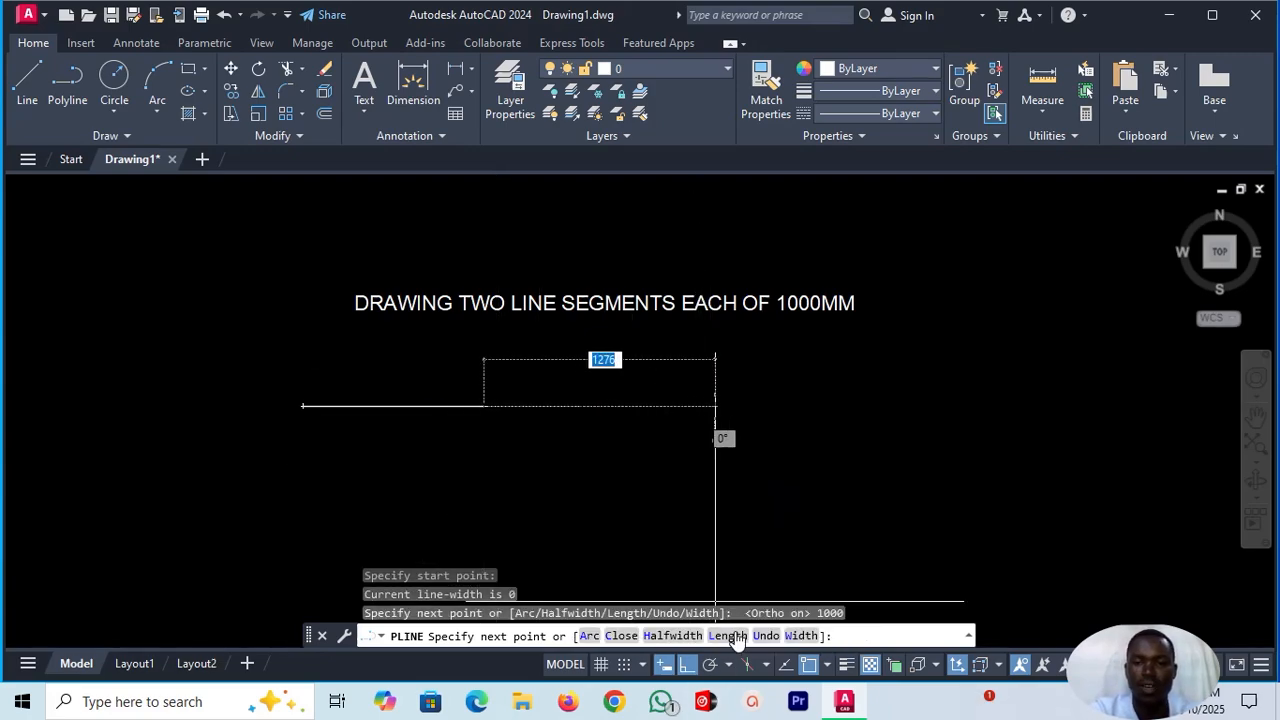
- Turn off Ortho mode, add a 1000 mm polyline segment straight down at 90°, and end the Polyline command
click(687, 665)
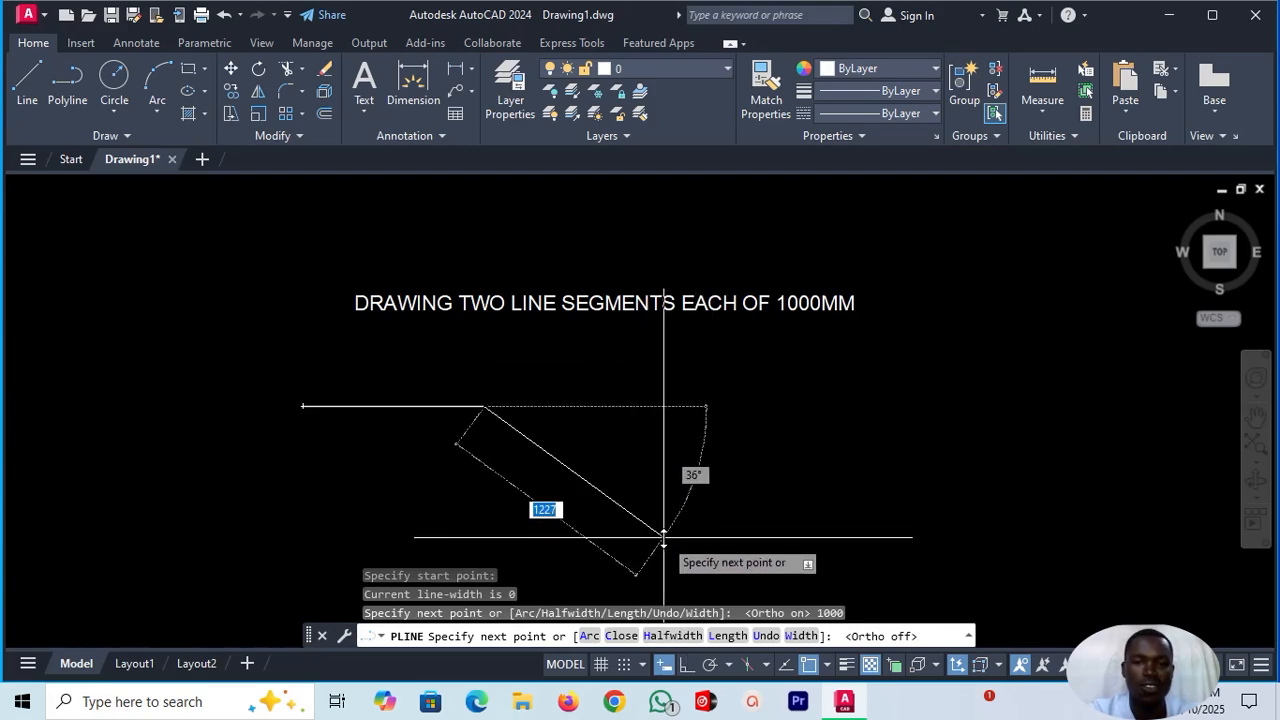
text(100)
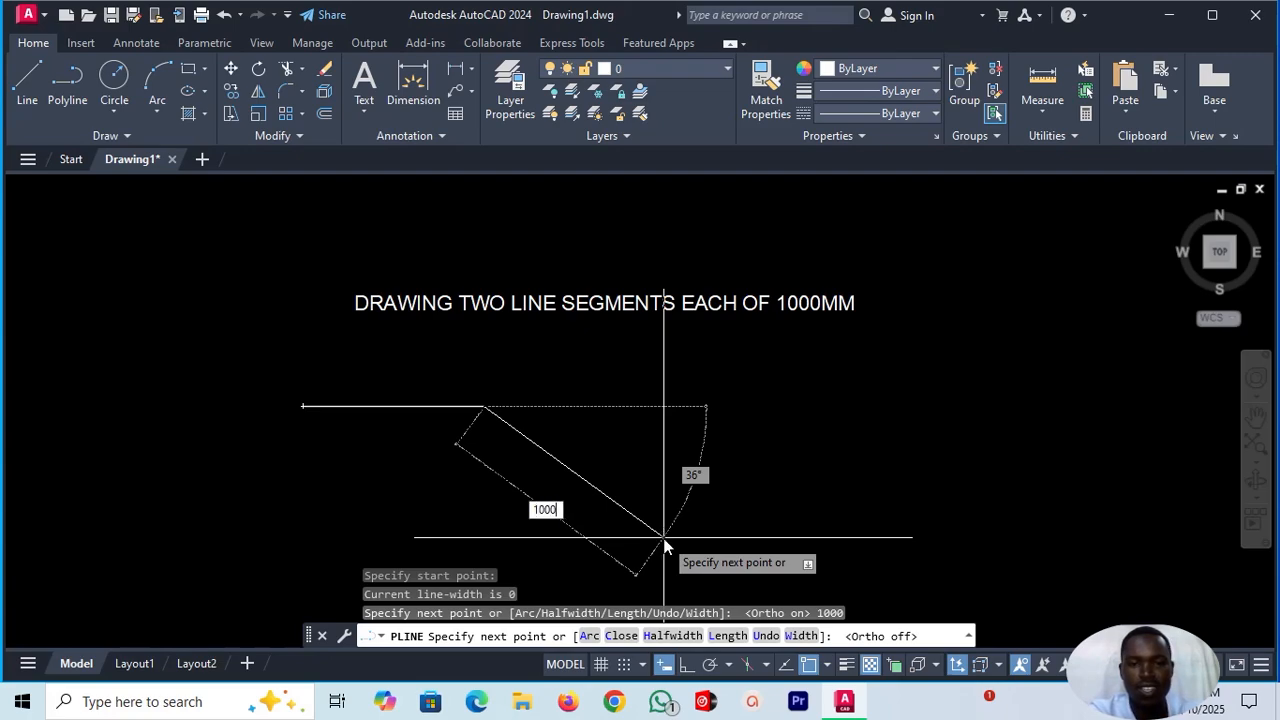
text(0)
key(Tab)
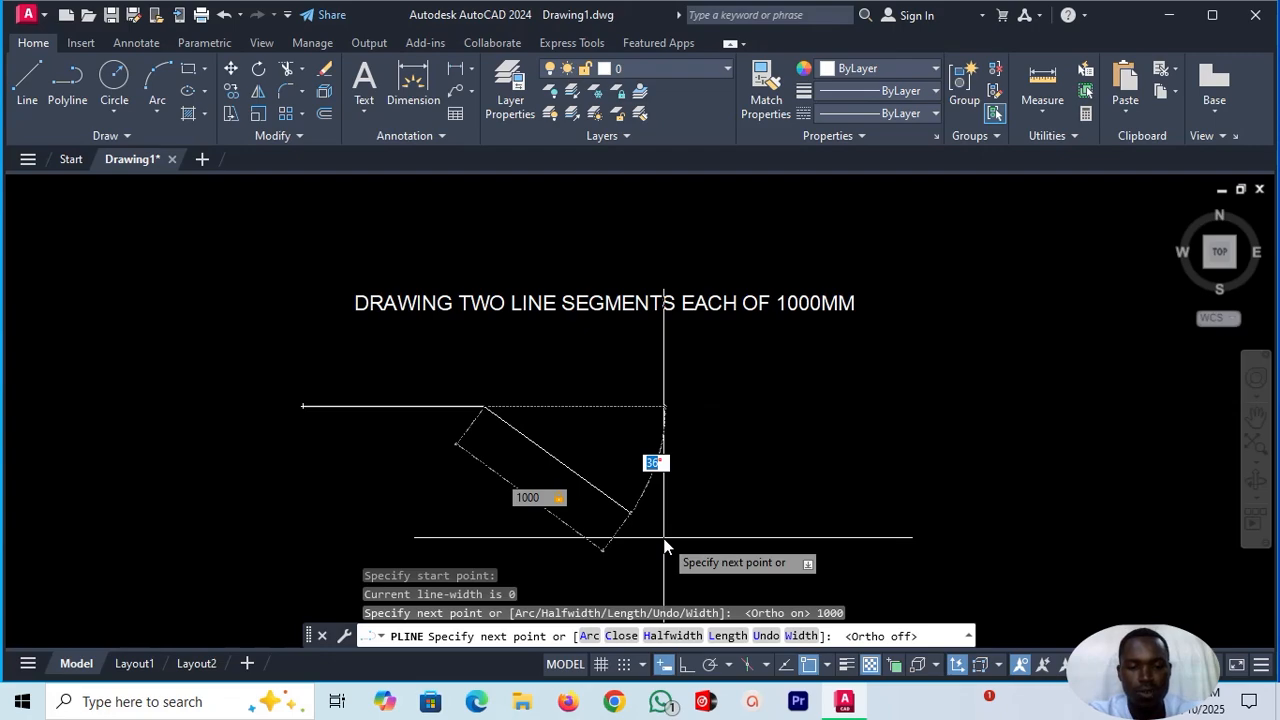
text(30)
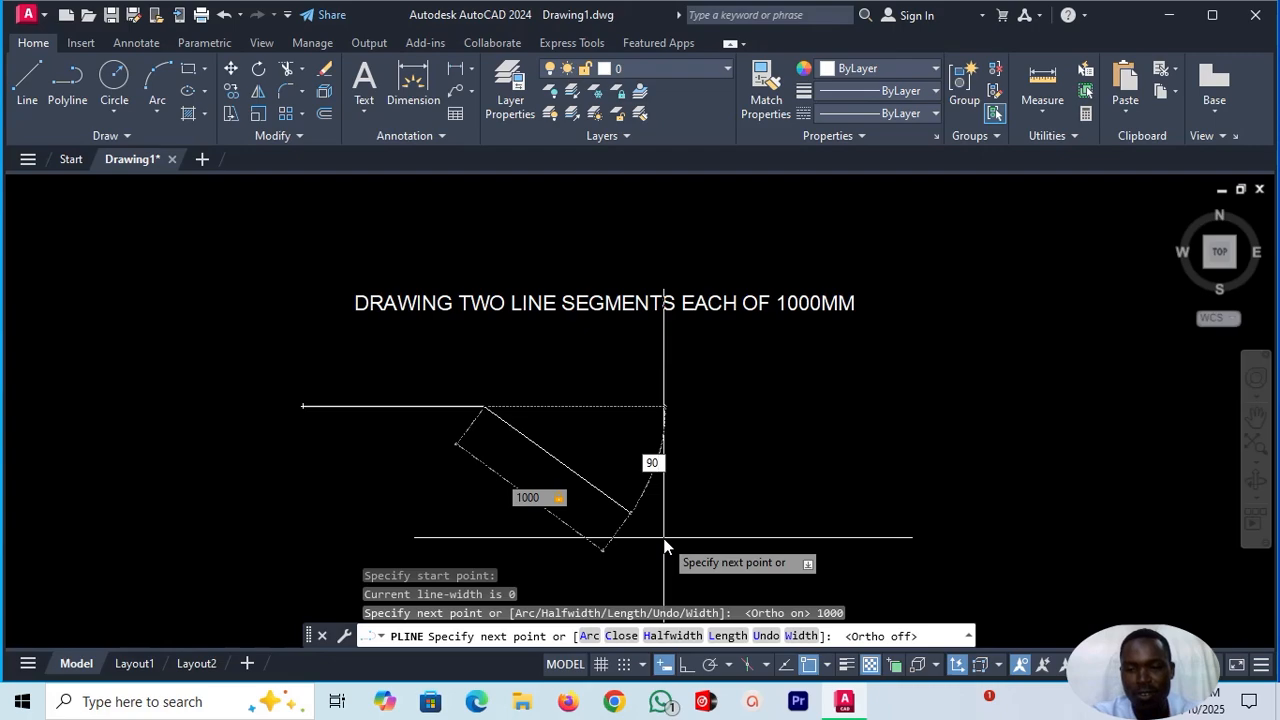
key(Return)
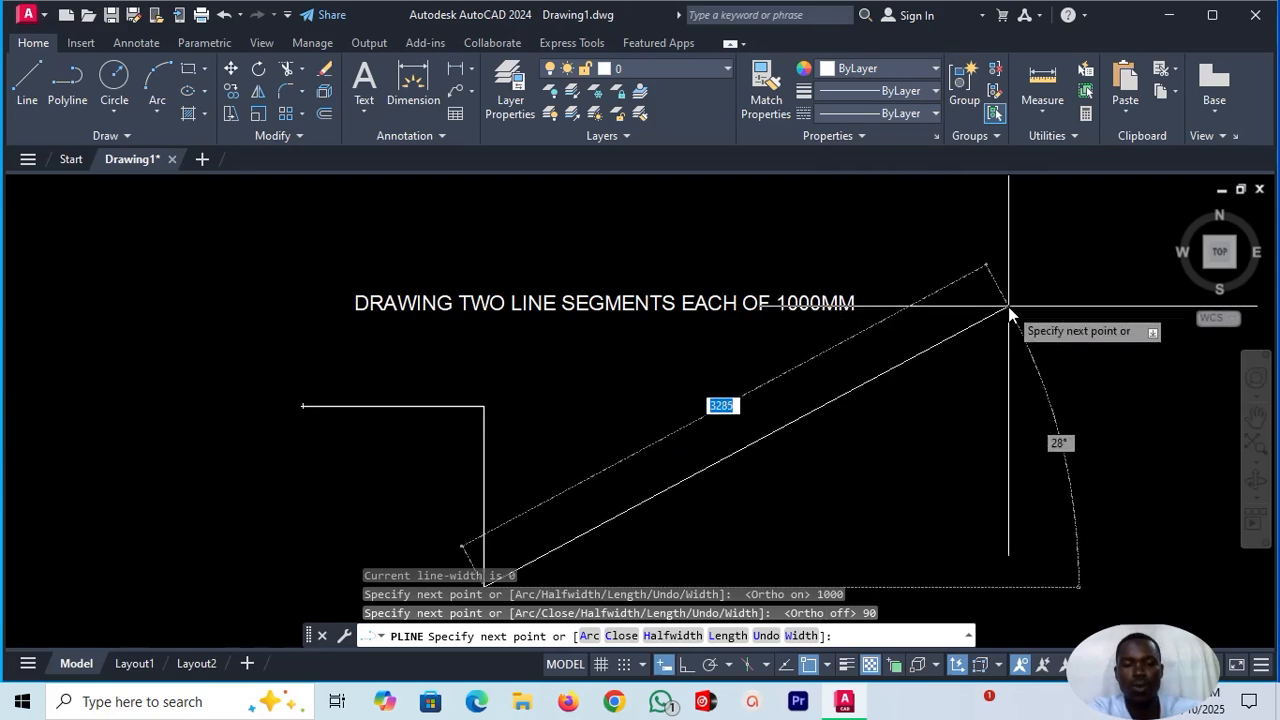
key(Escape)
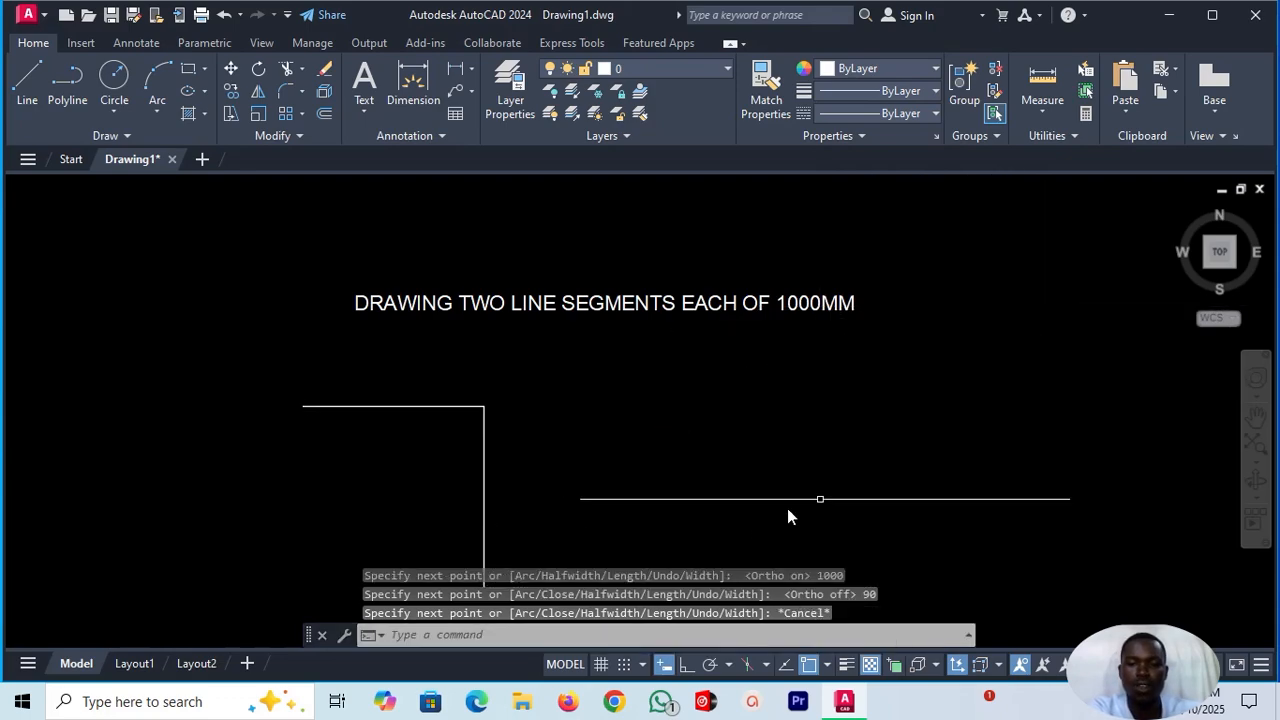
- Explode the two-segment polyline into separate lines and select its horizontal segment on its own
scroll(340, 440, up, 1)
scroll(335, 437, down, 2)
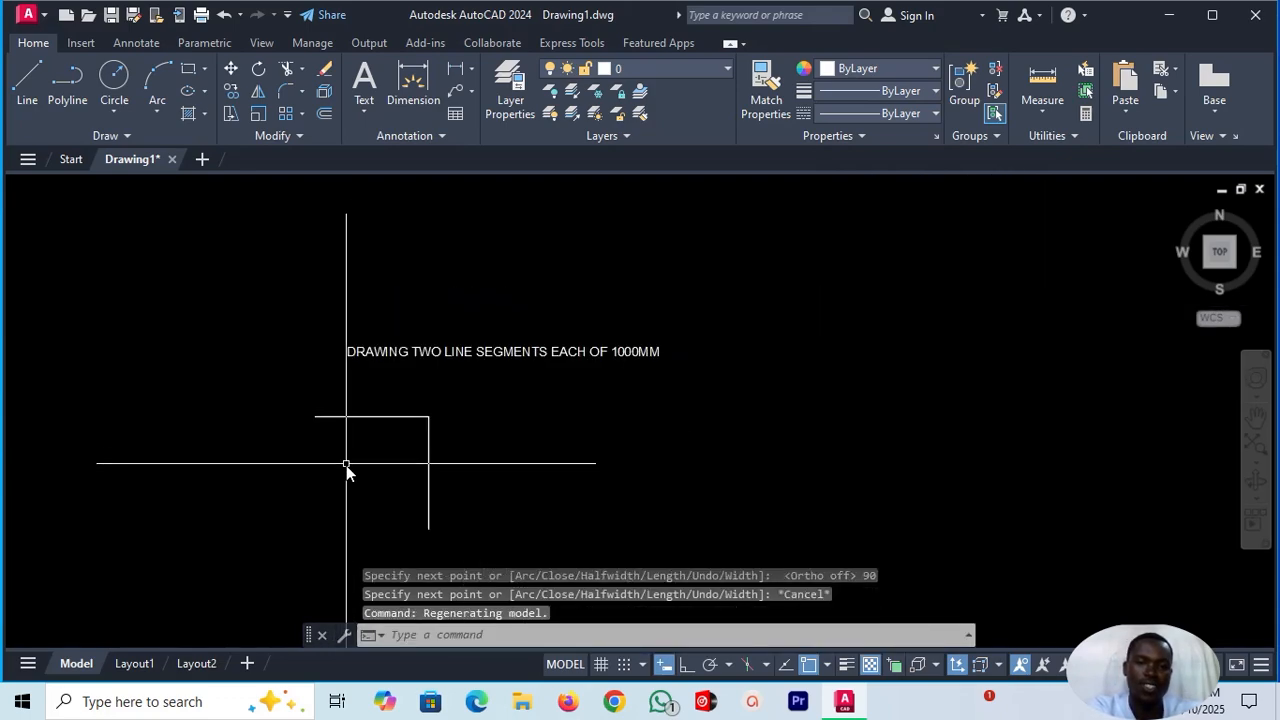
scroll(347, 478, up, 1)
scroll(347, 481, up, 2)
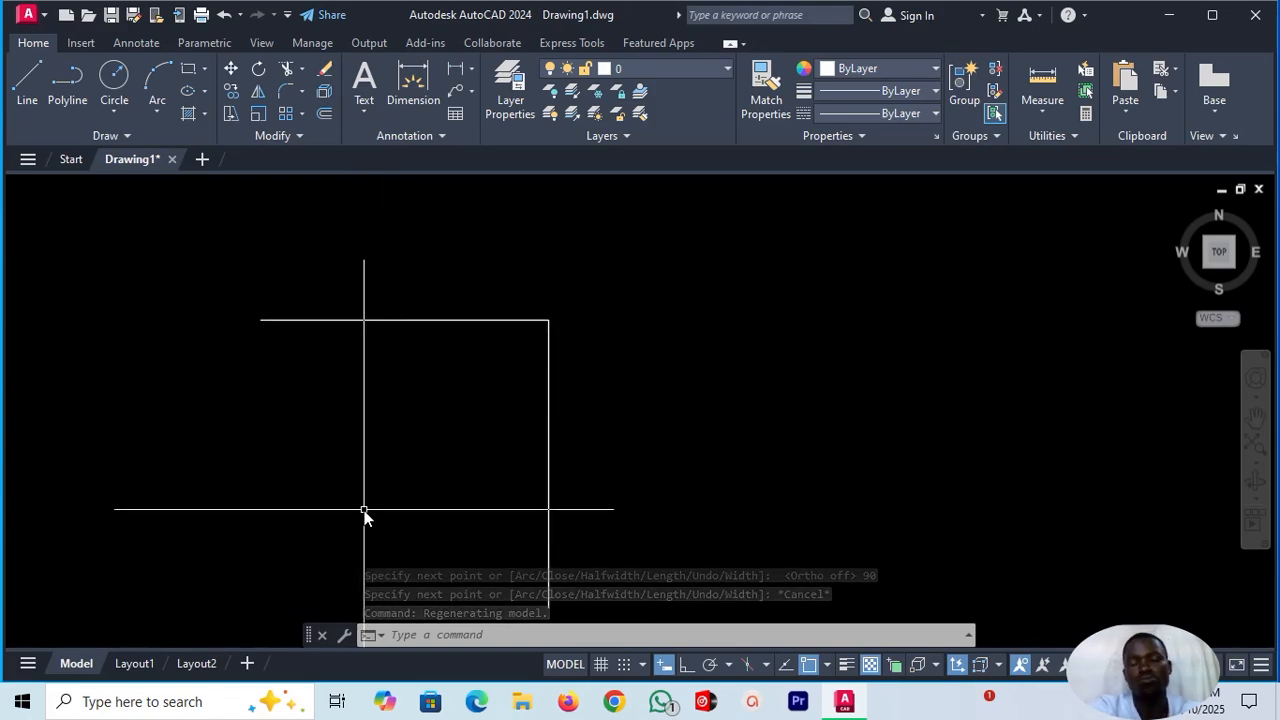
click(273, 319)
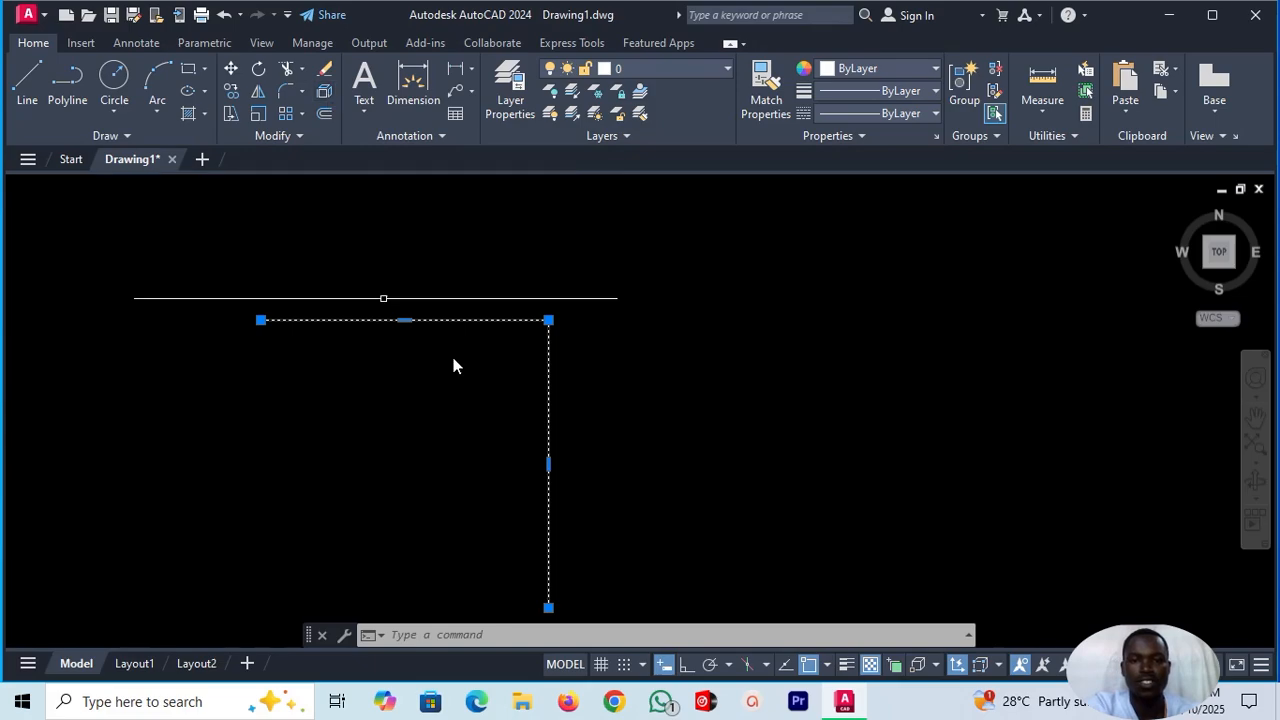
text(E)
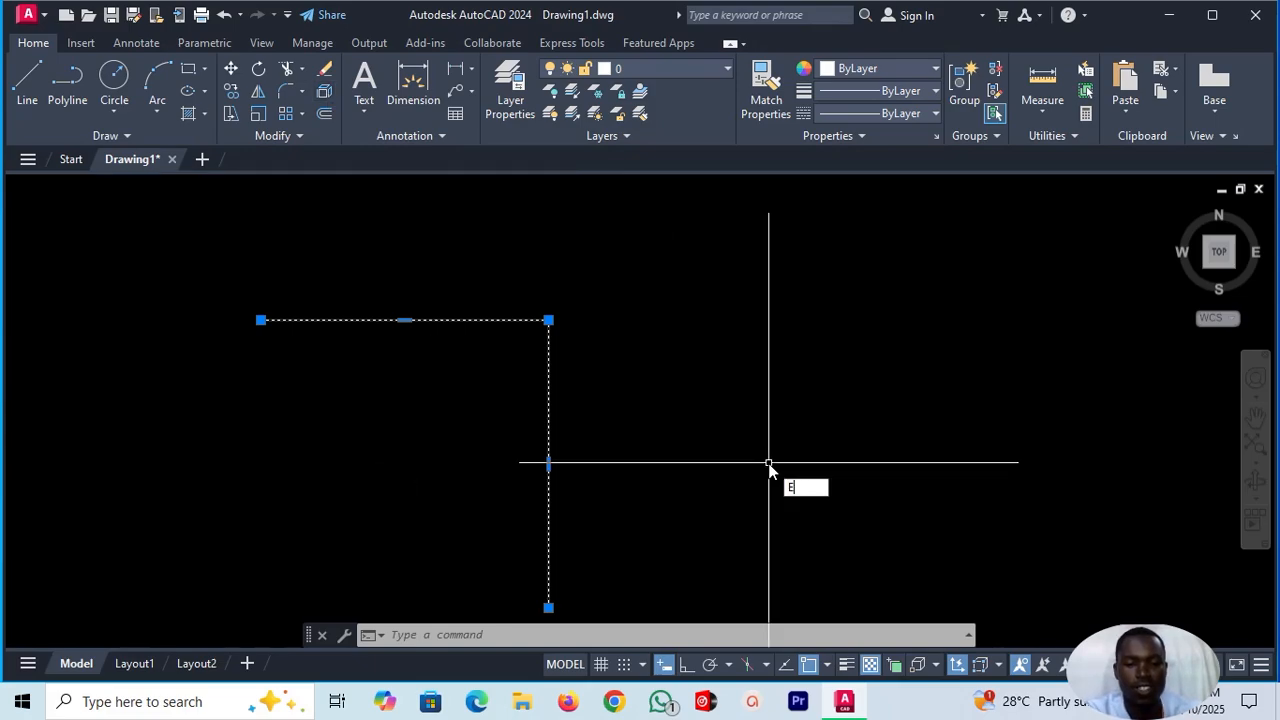
text(XPL)
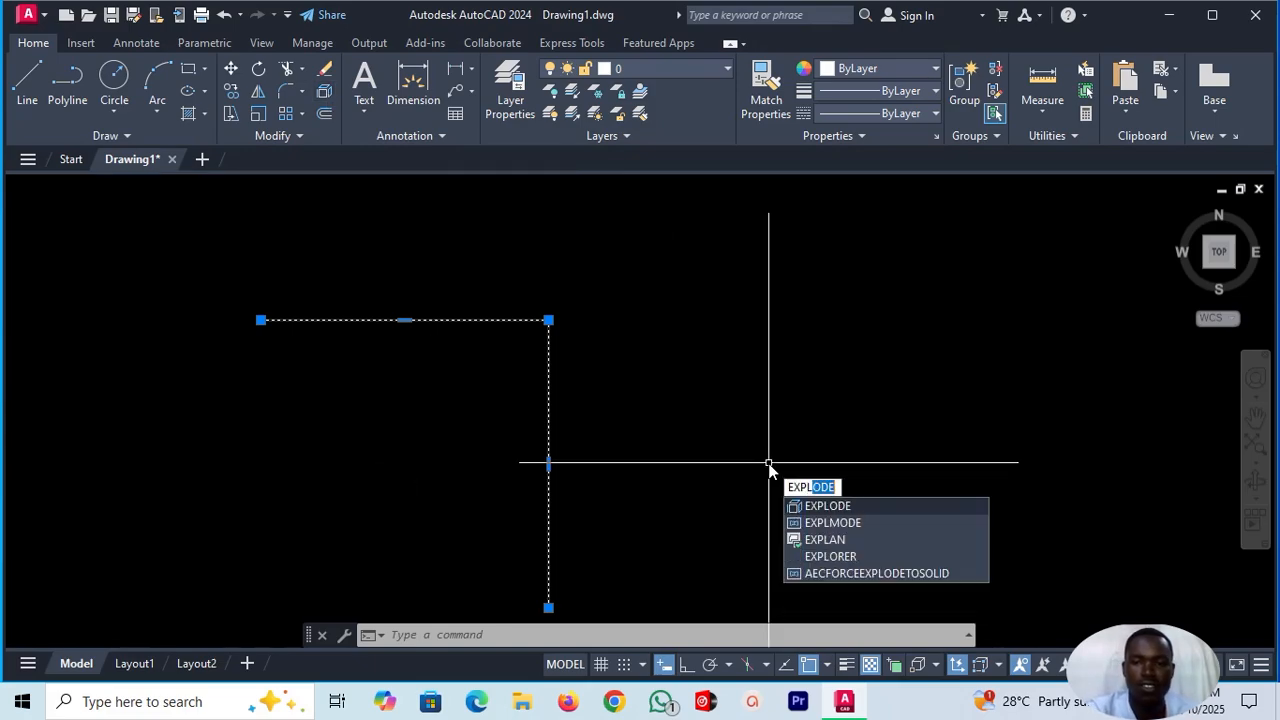
click(851, 509)
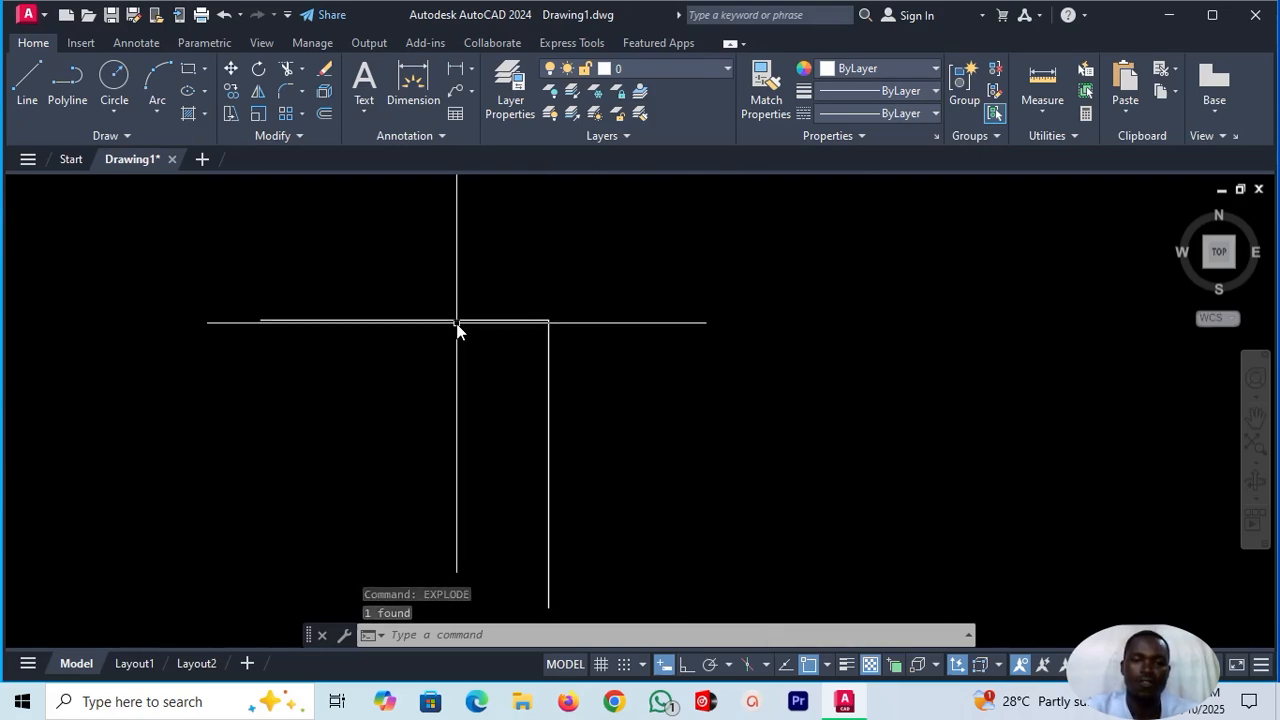
click(457, 320)
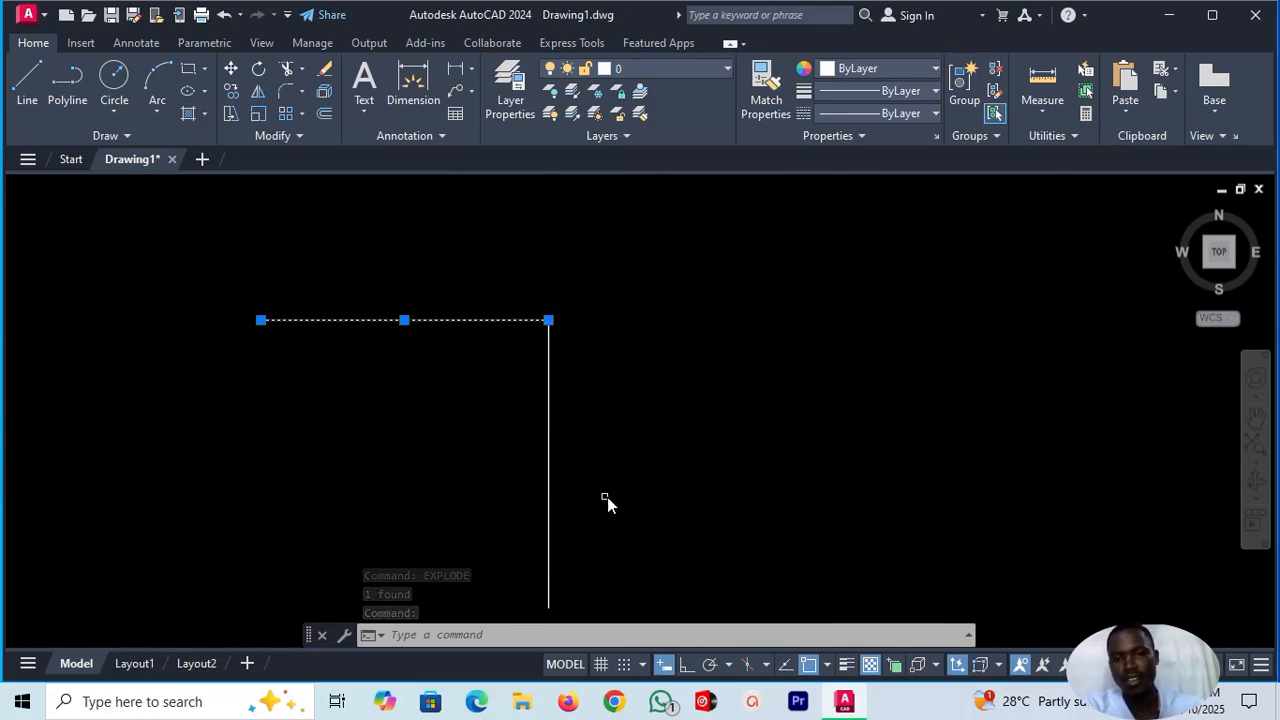
- Add the vertical line to the selection and delete both exploded lines
click(546, 505)
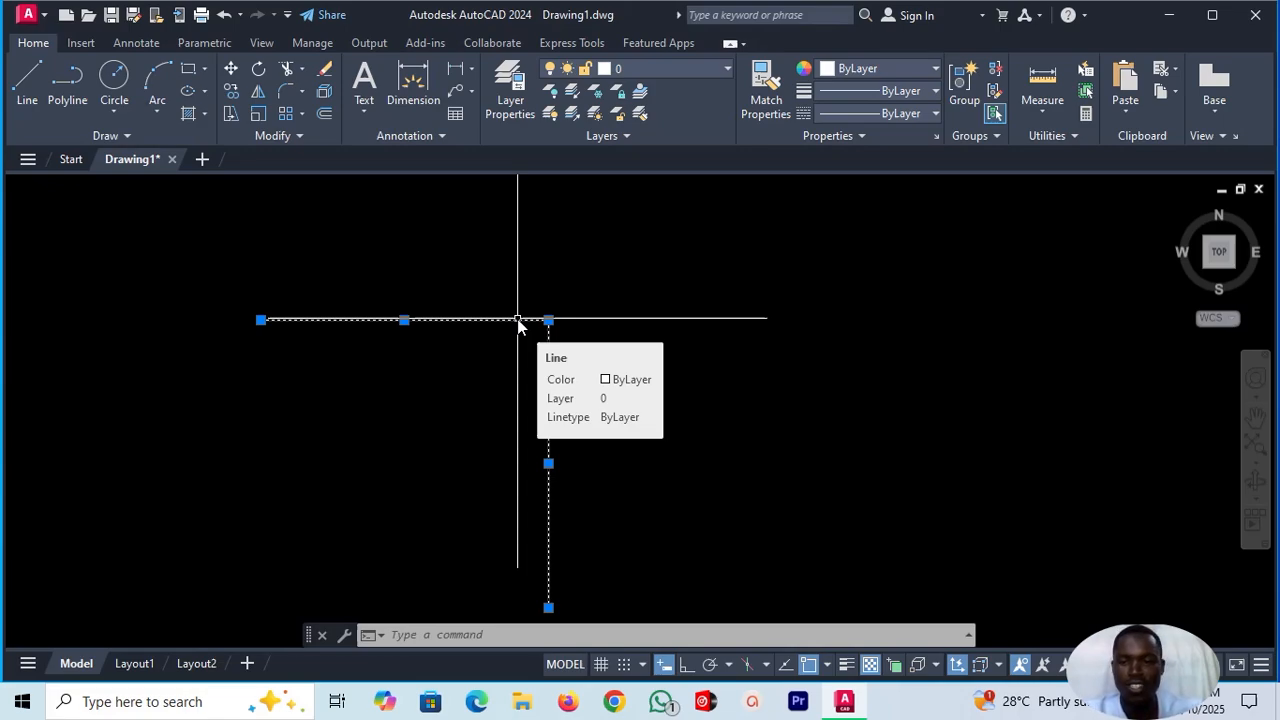
key(Delete)
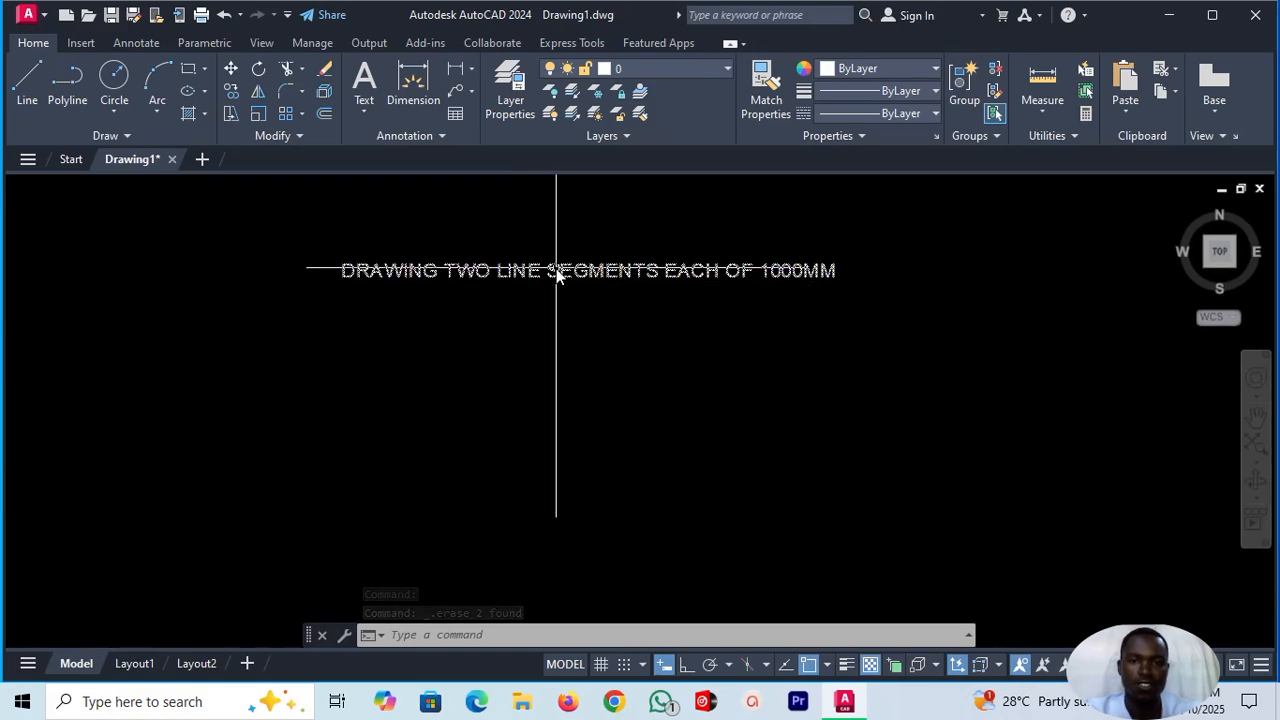
- Edit the title text to add "RAY" on a separate line beneath it, leaving a blank line between
click(556, 269)
double_click(554, 269)
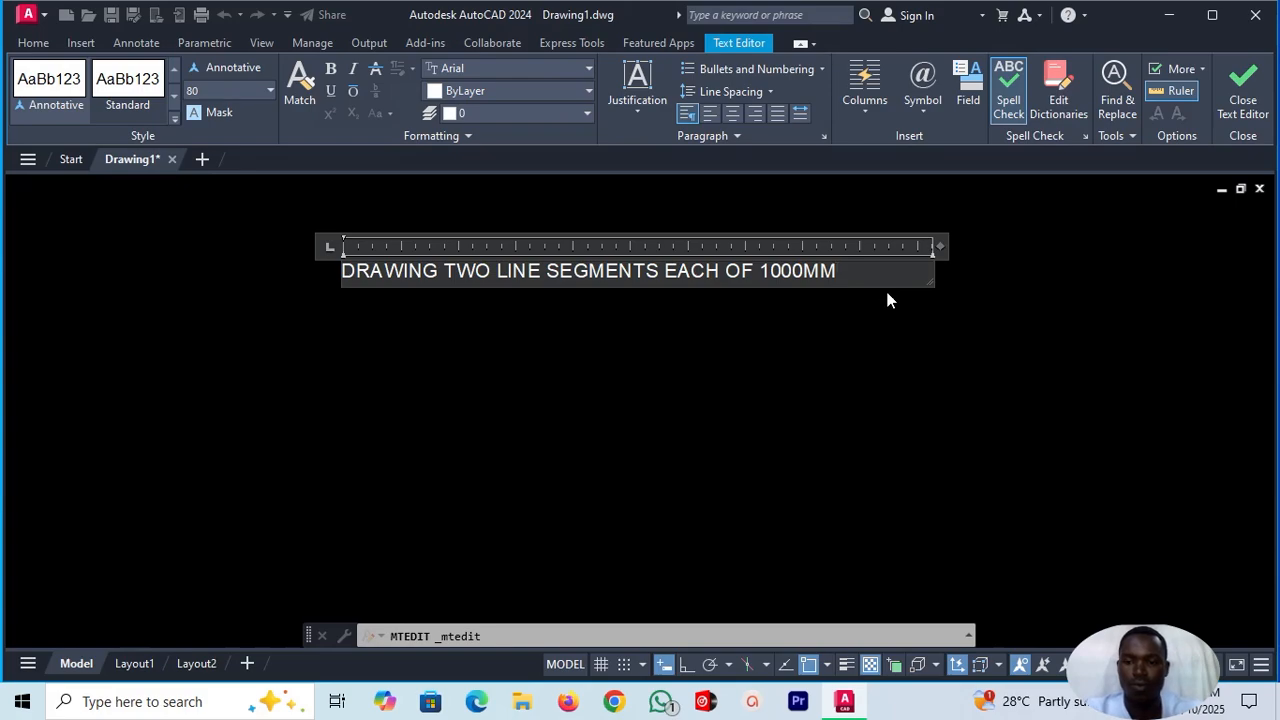
key(Return)
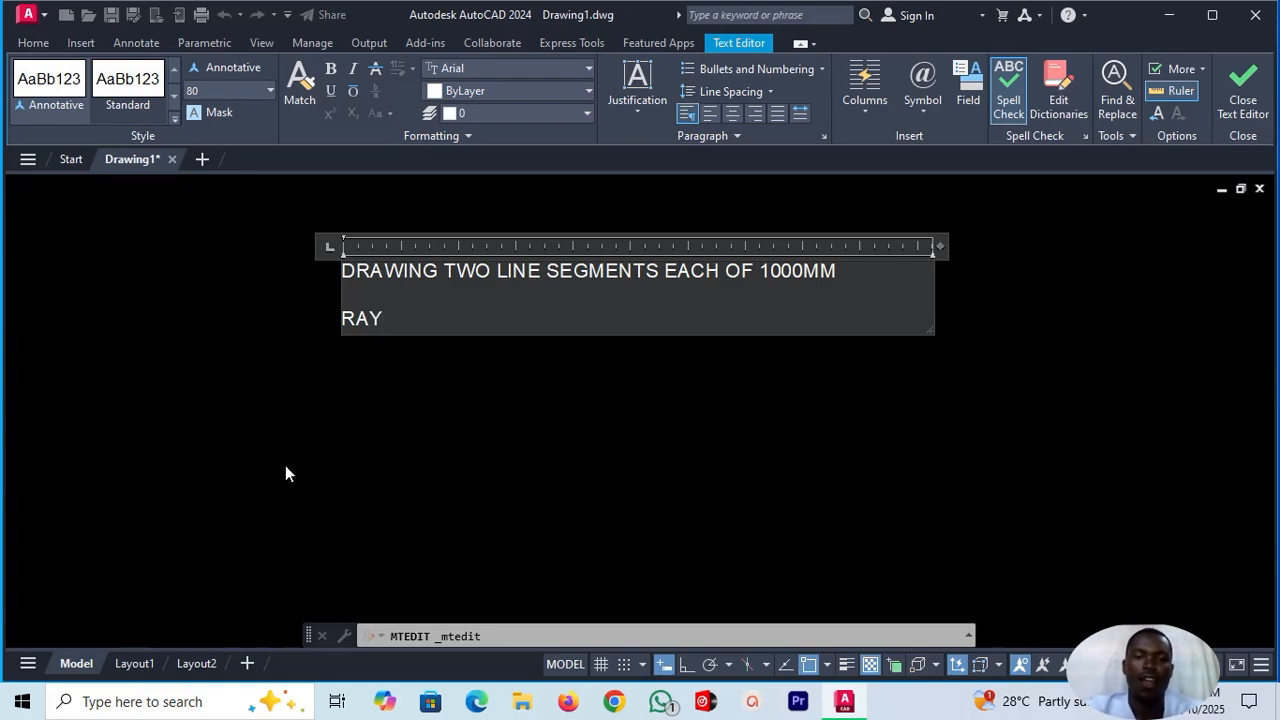
click(273, 435)
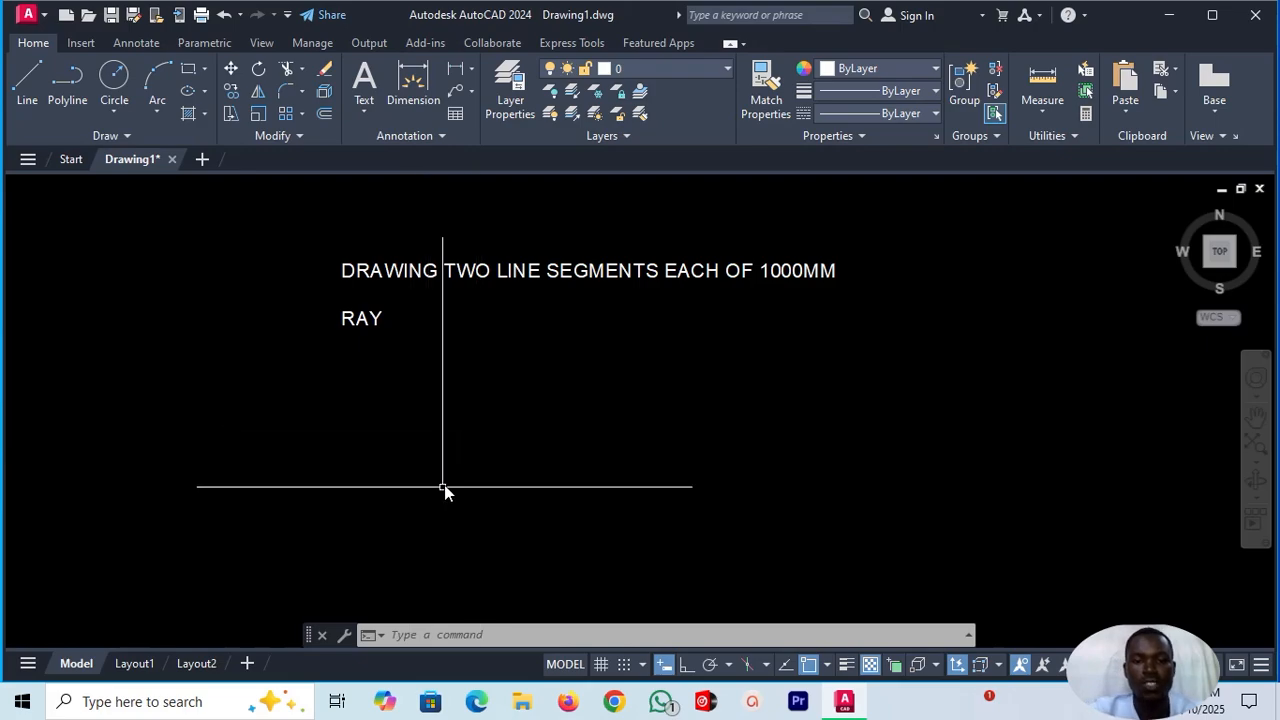
- Start the Ray command below the RAY label and, with Ortho mode on, draw a horizontal ray to the right and a vertical ray upward
click(421, 638)
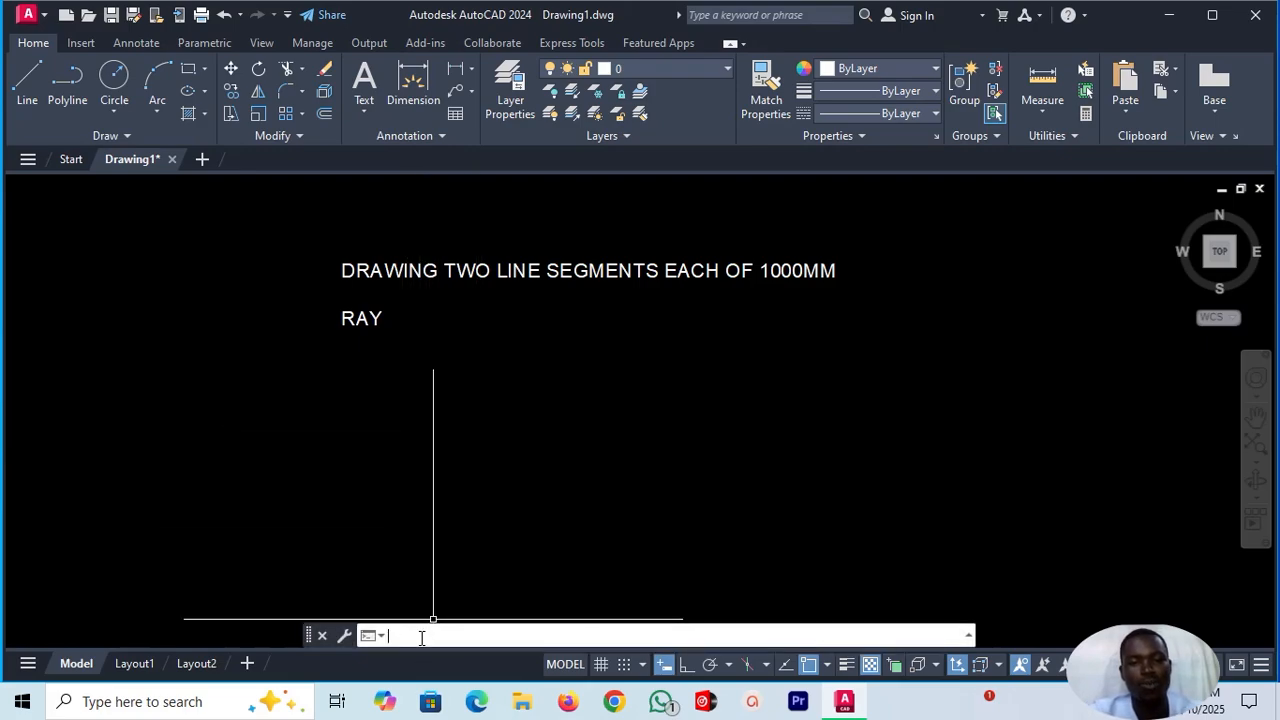
text(RAY)
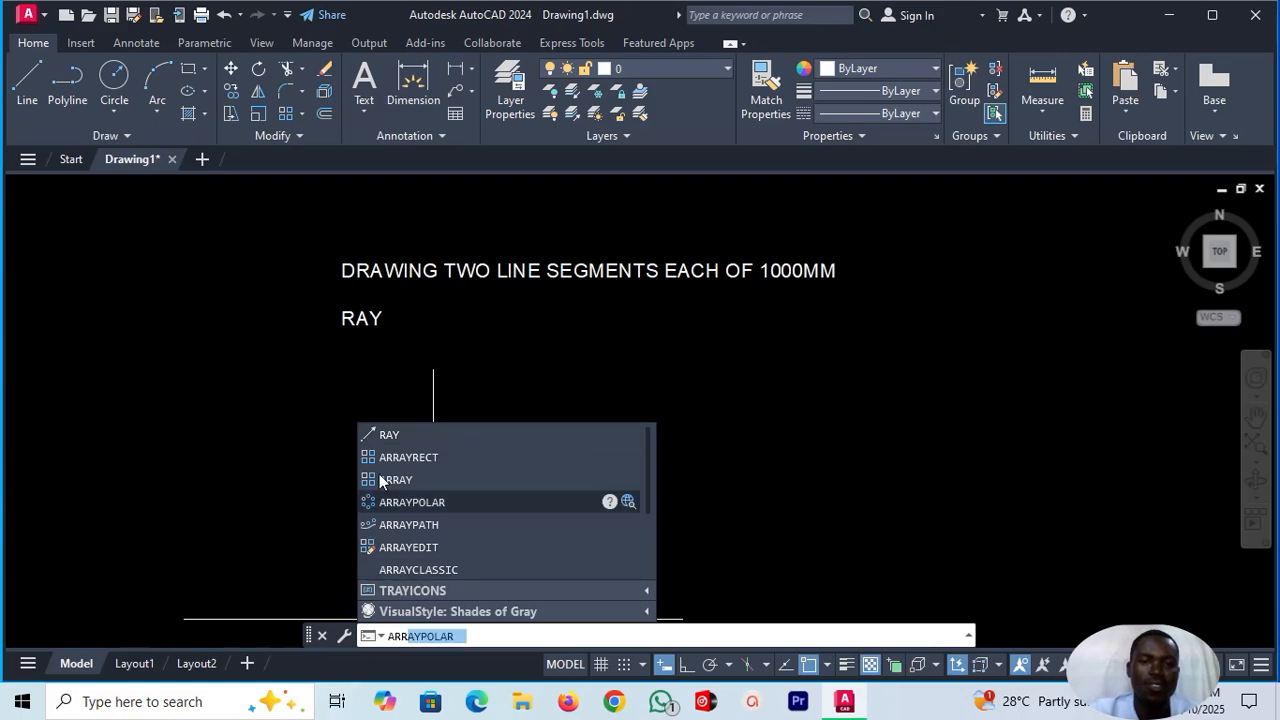
click(413, 434)
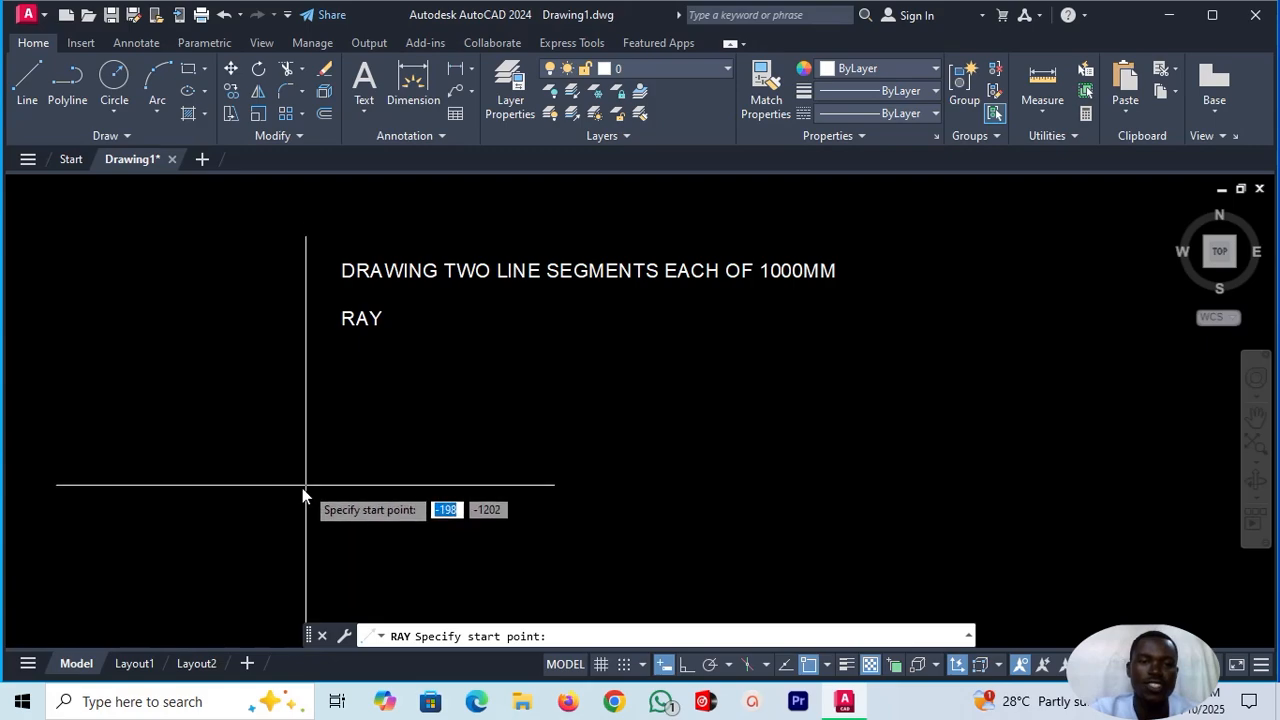
click(261, 460)
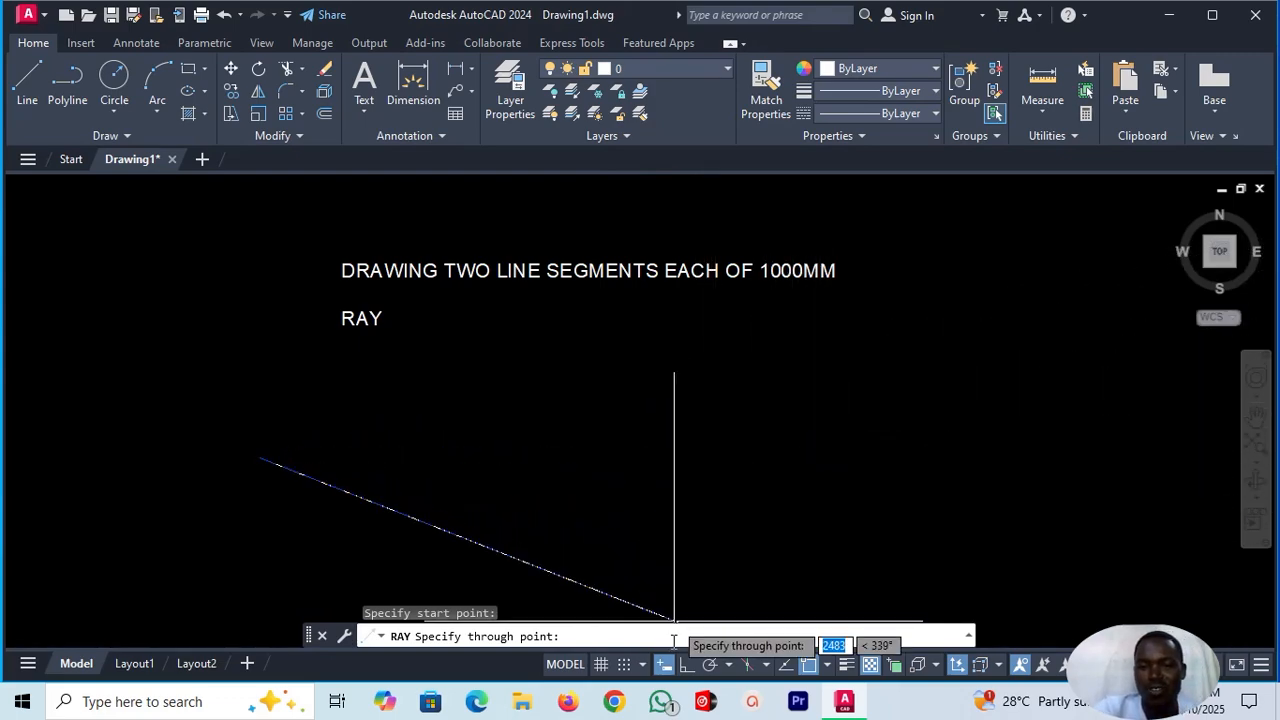
click(689, 668)
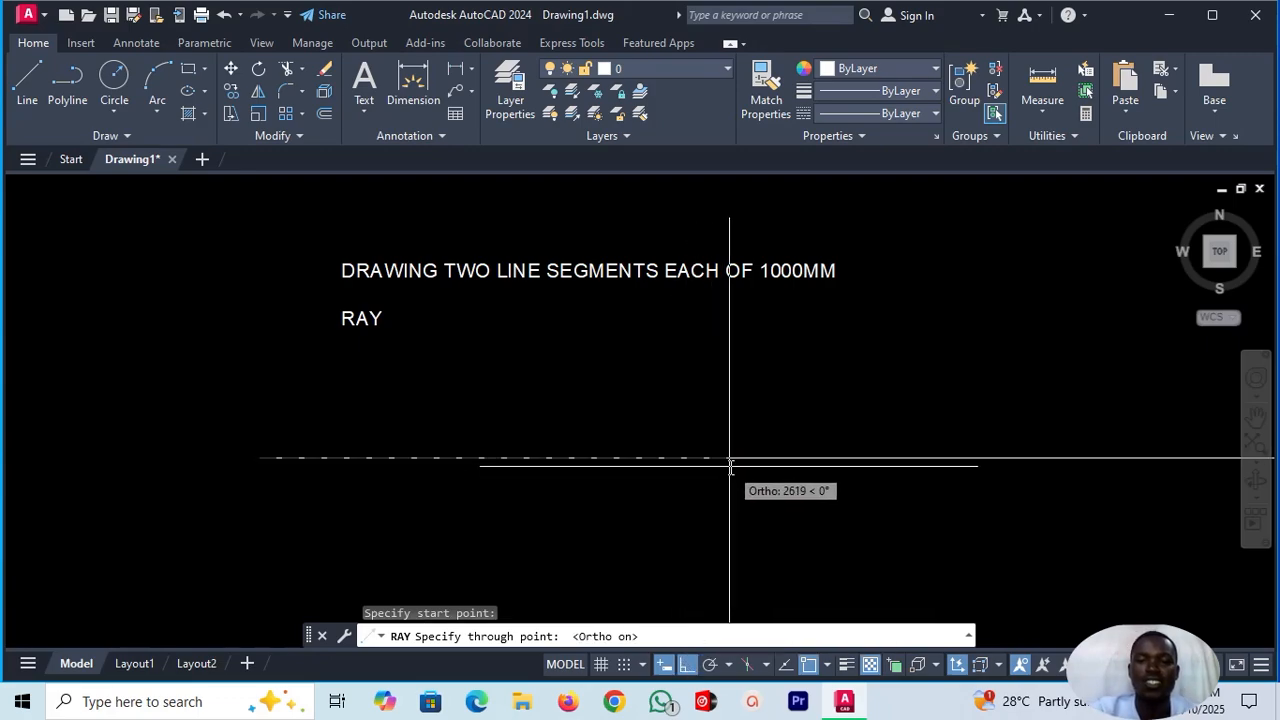
click(791, 462)
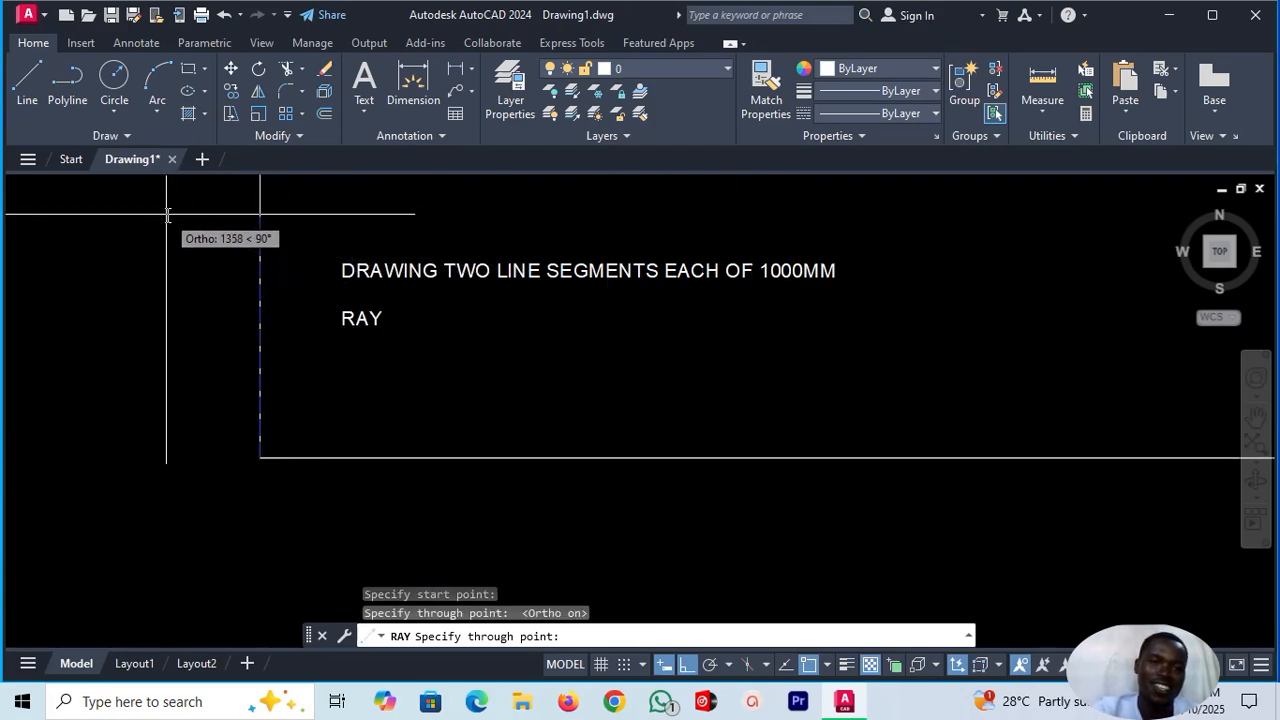
click(168, 214)
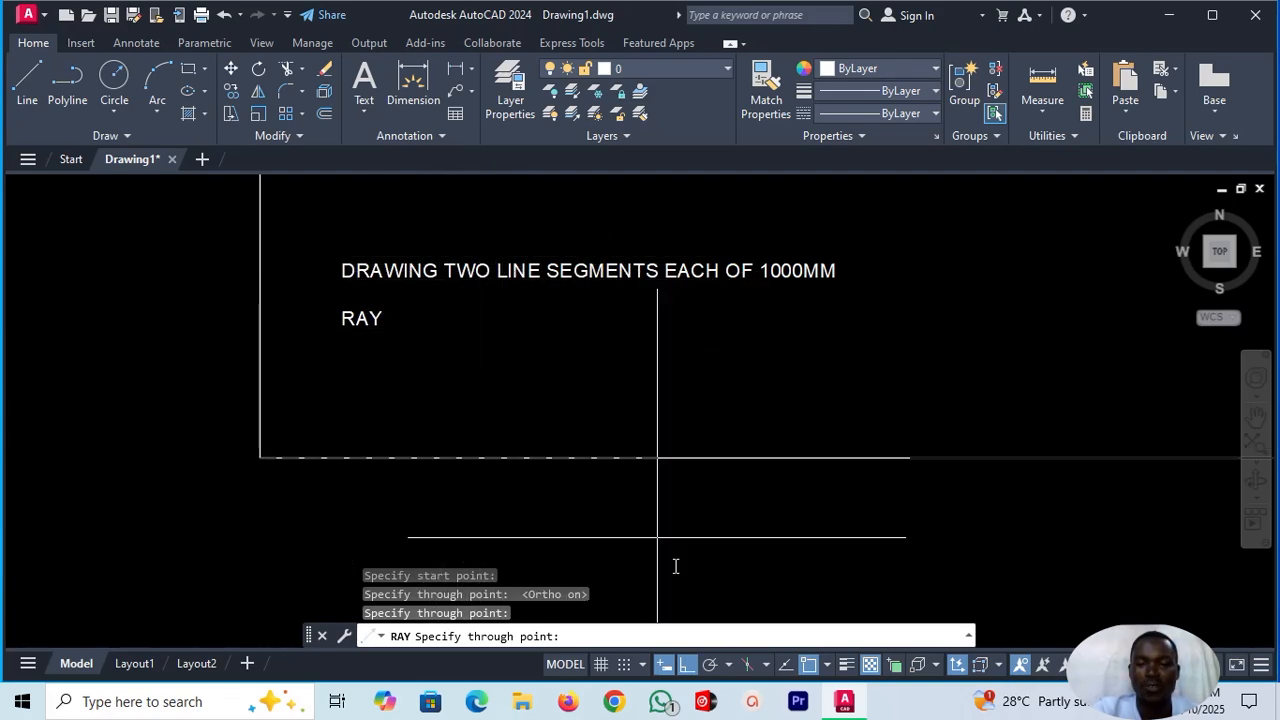
- Turn off Ortho mode, add a ray at 45° from the same start point, and end the Ray command
click(688, 664)
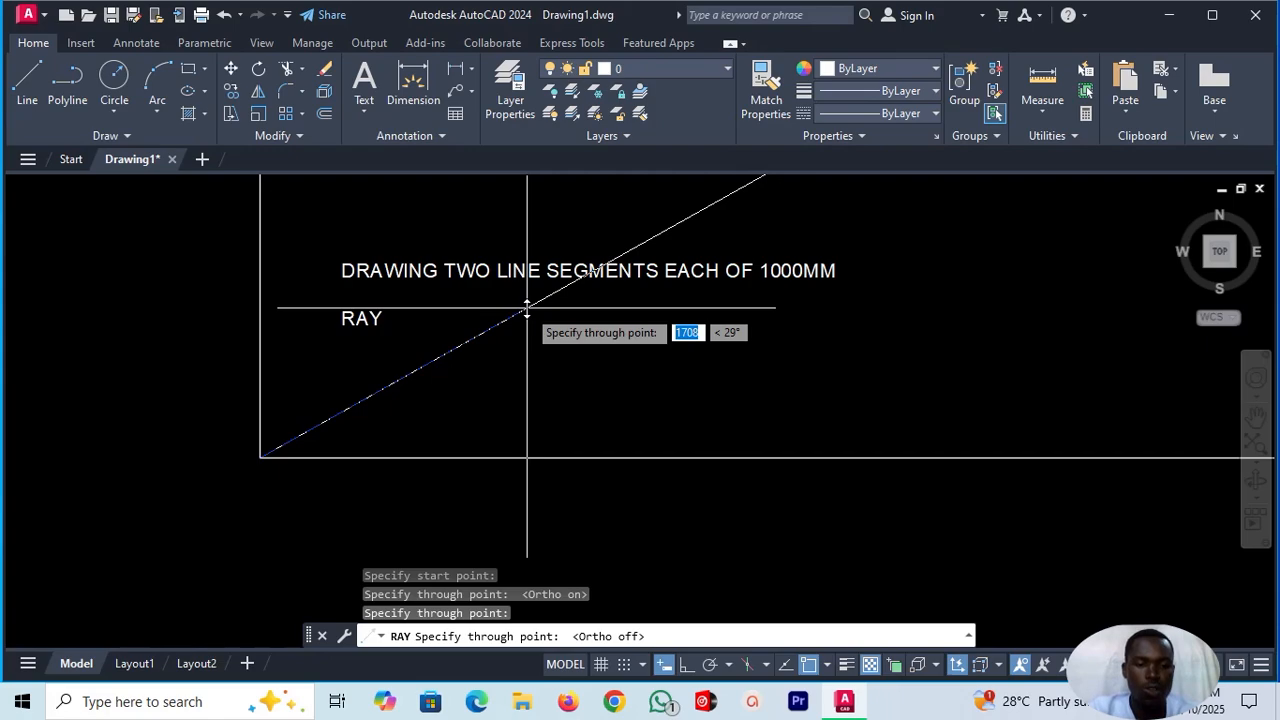
key(Tab)
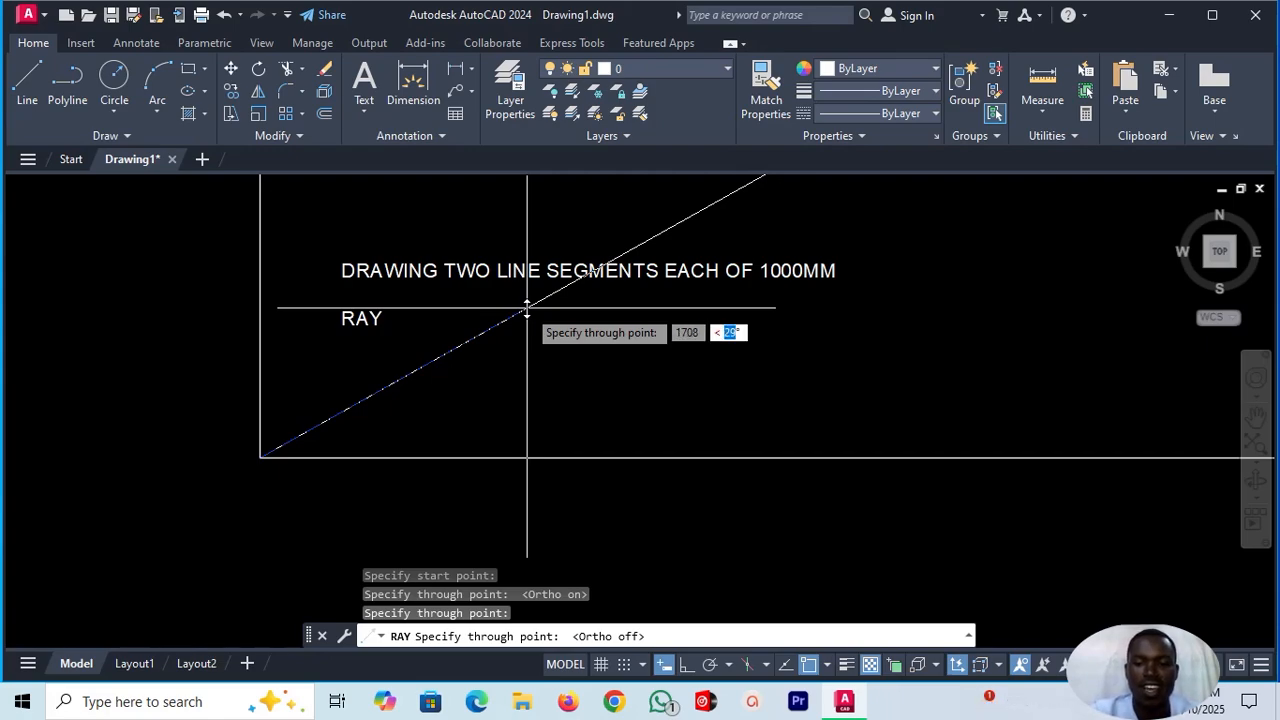
text(3)
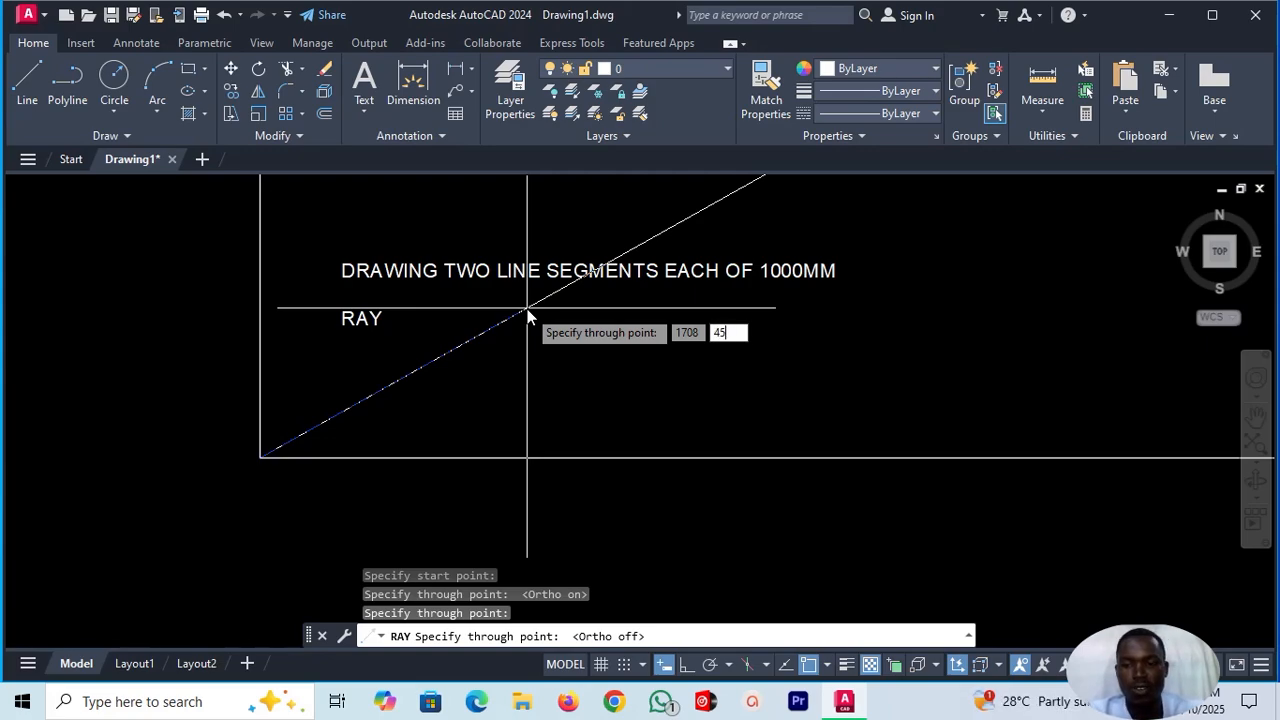
key(Return)
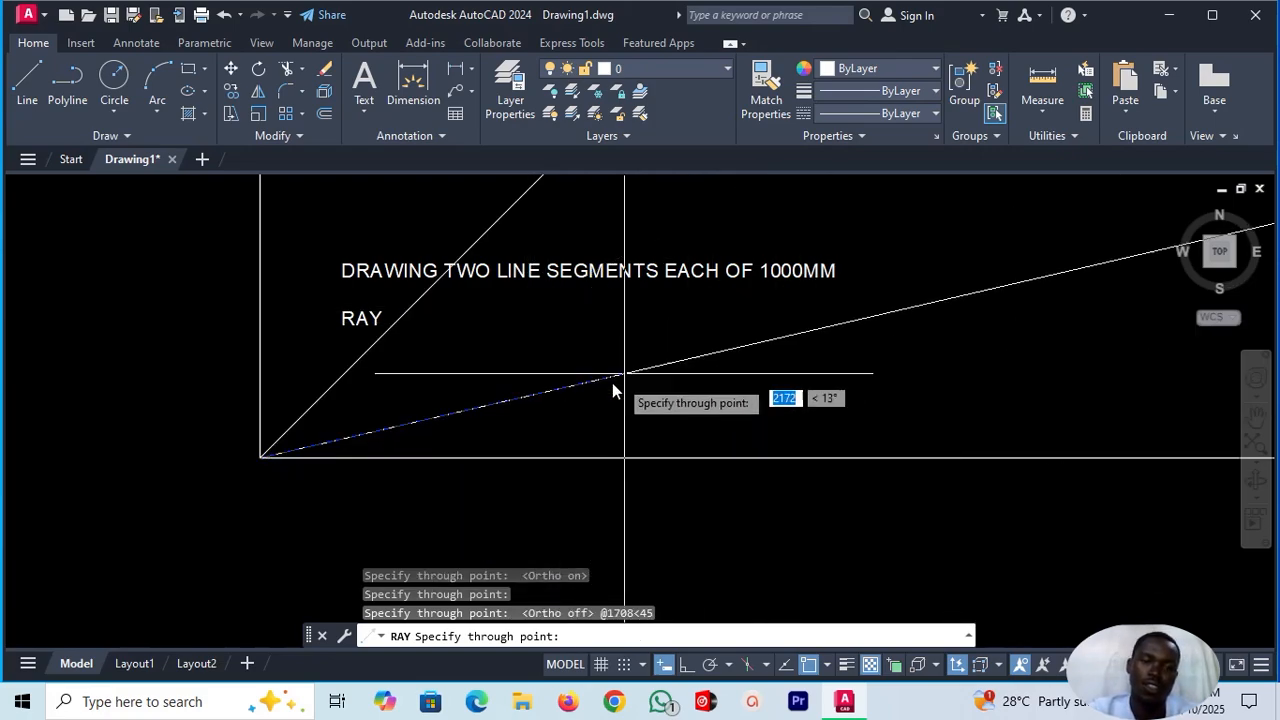
key(Escape)
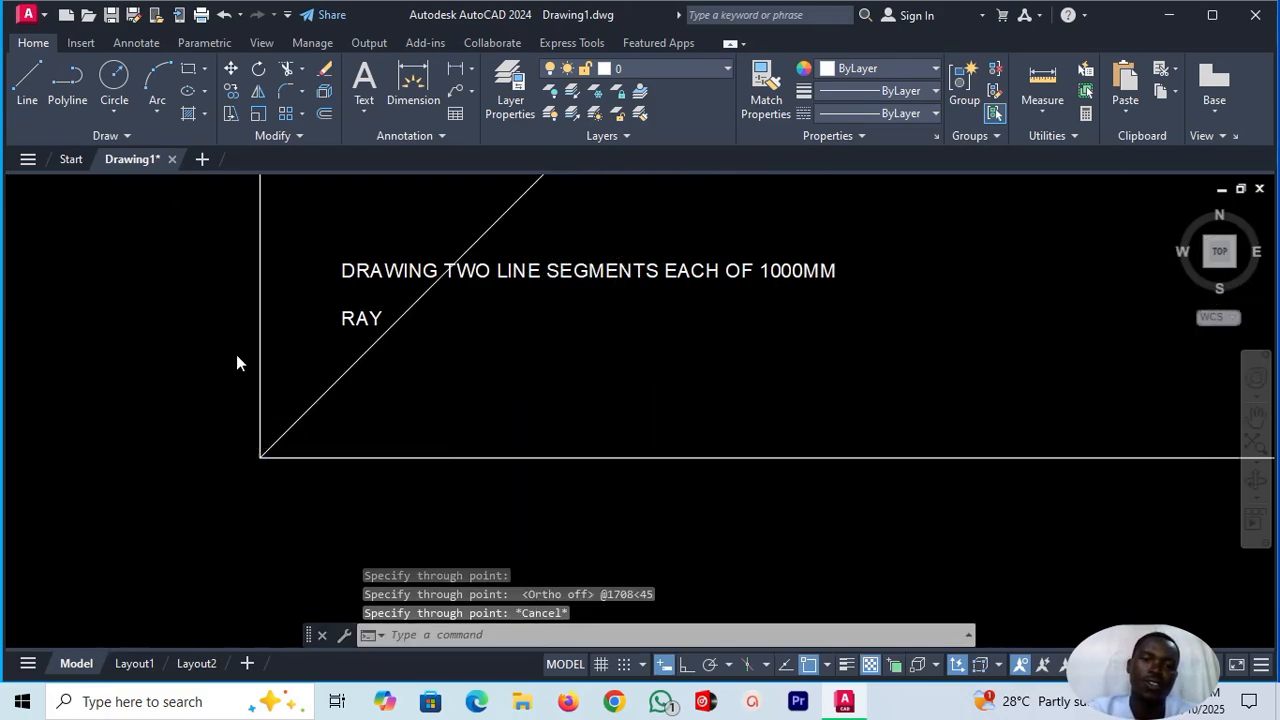
- Examine how far the three rays extend from their common start point by viewing the drawing at much smaller scales
scroll(361, 390, down, 14)
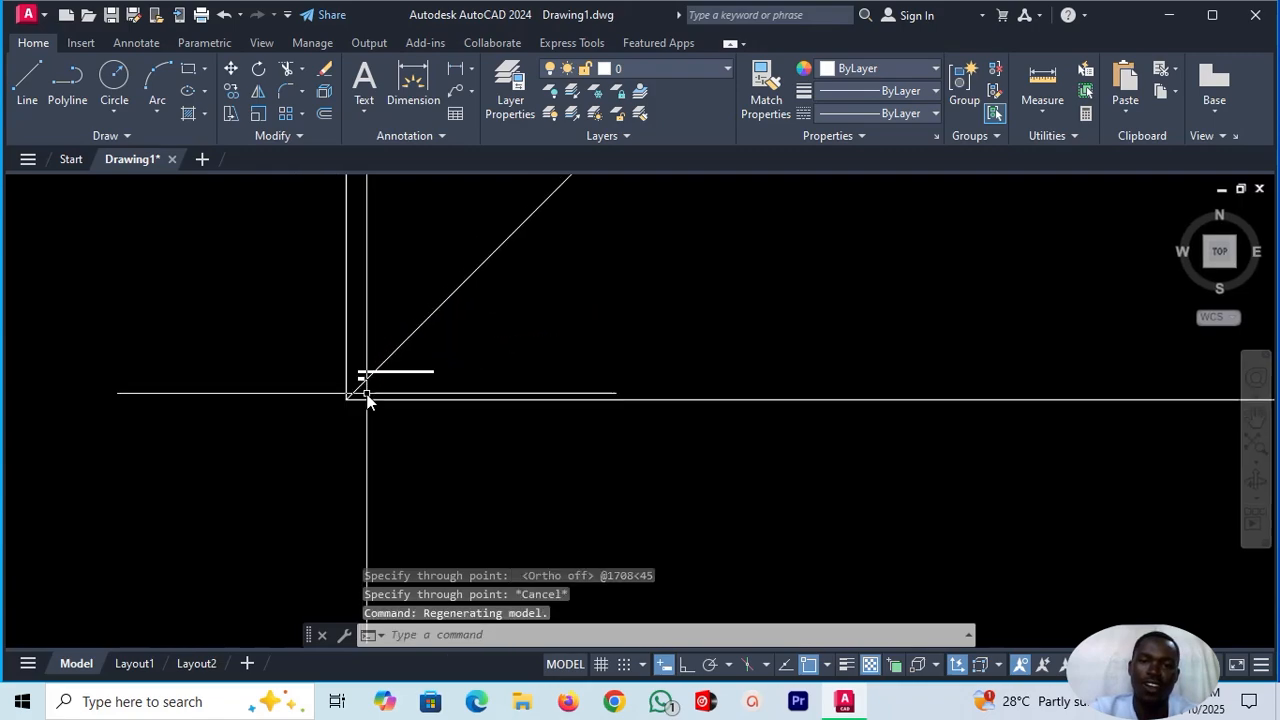
scroll(571, 259, down, 5)
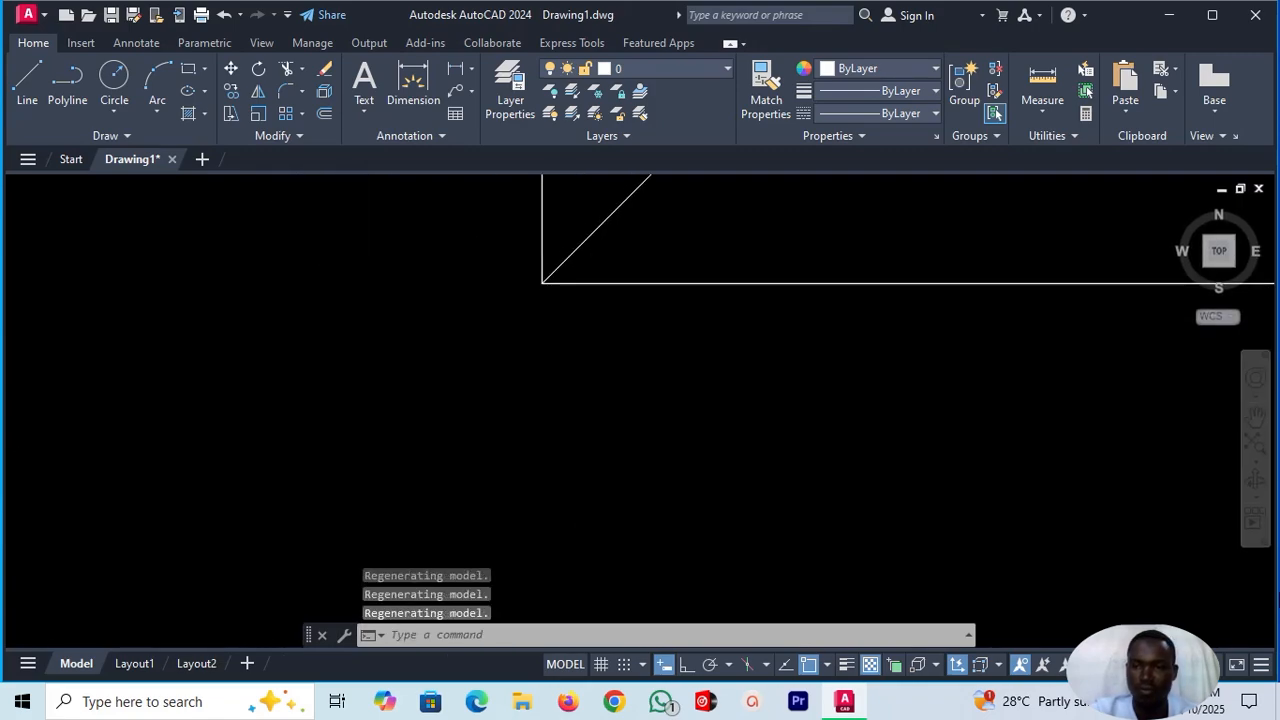
click(1255, 415)
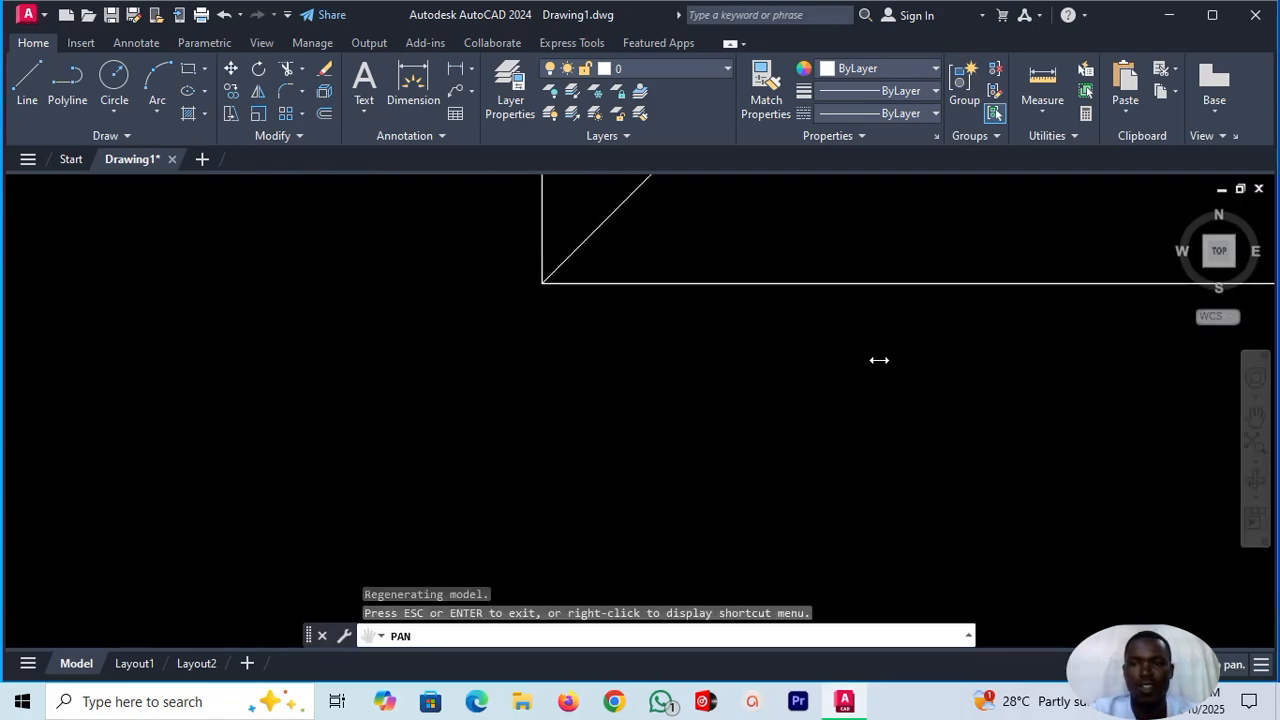
mouse_move(623, 246)
mouse_down()
mouse_move(340, 394)
mouse_move(271, 520)
mouse_move(171, 571)
mouse_up()
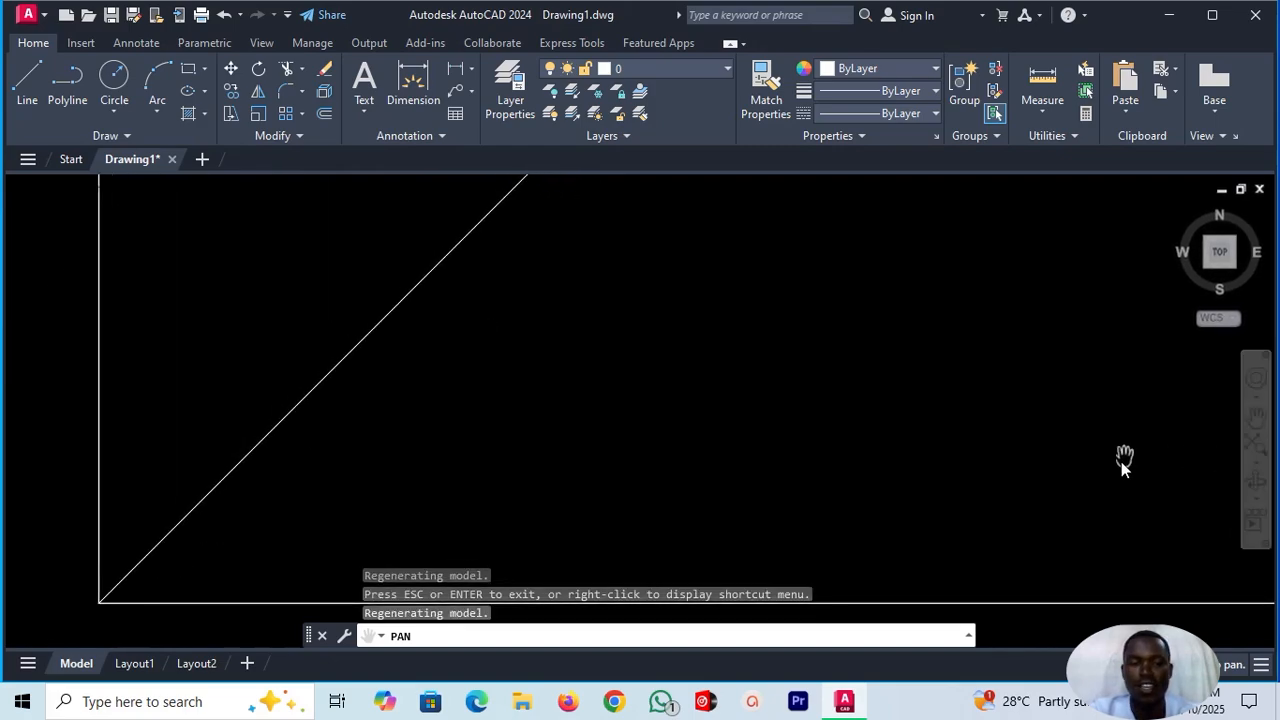
key(Escape)
scroll(405, 365, down, 15)
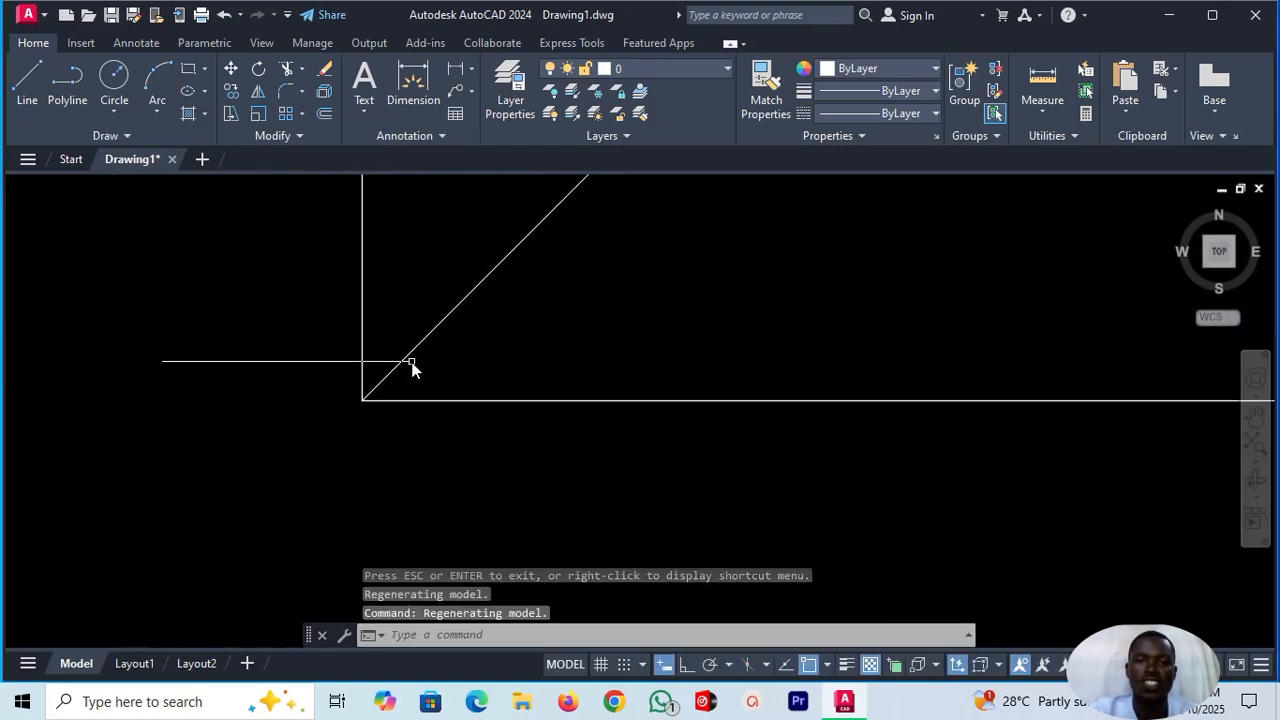
scroll(779, 250, down, 5)
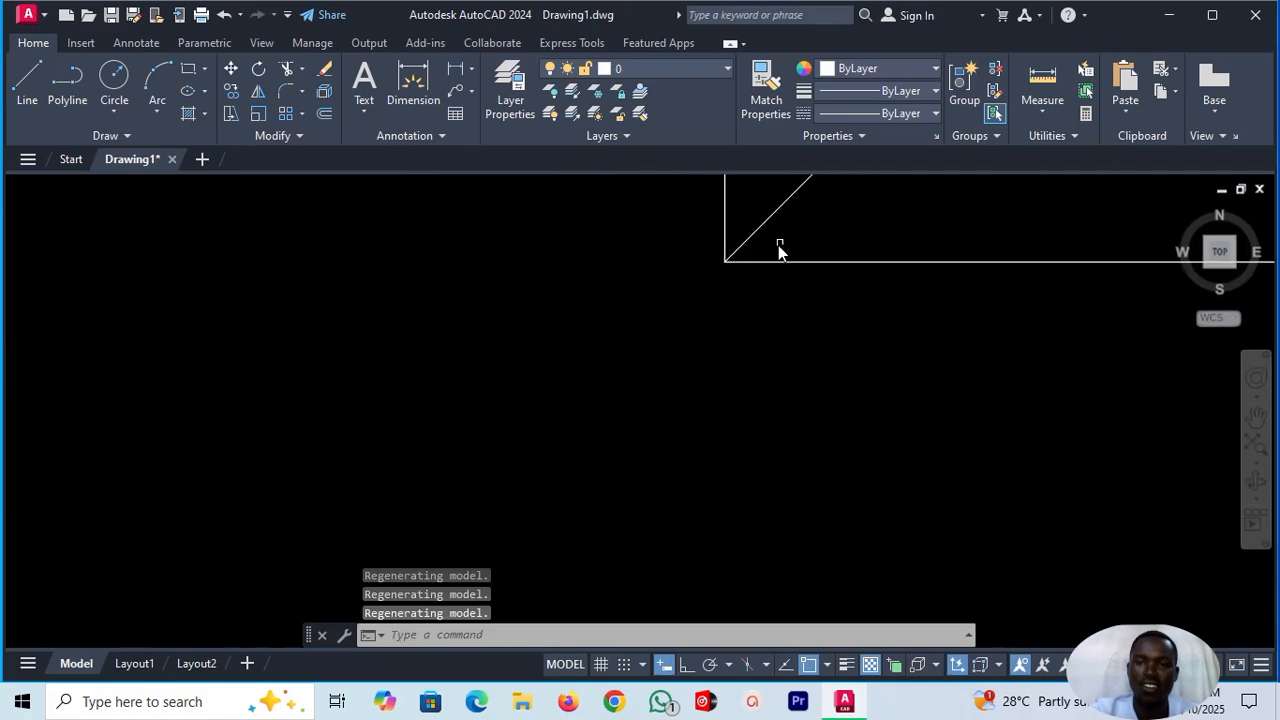
scroll(503, 361, up, 4)
scroll(503, 361, down, 13)
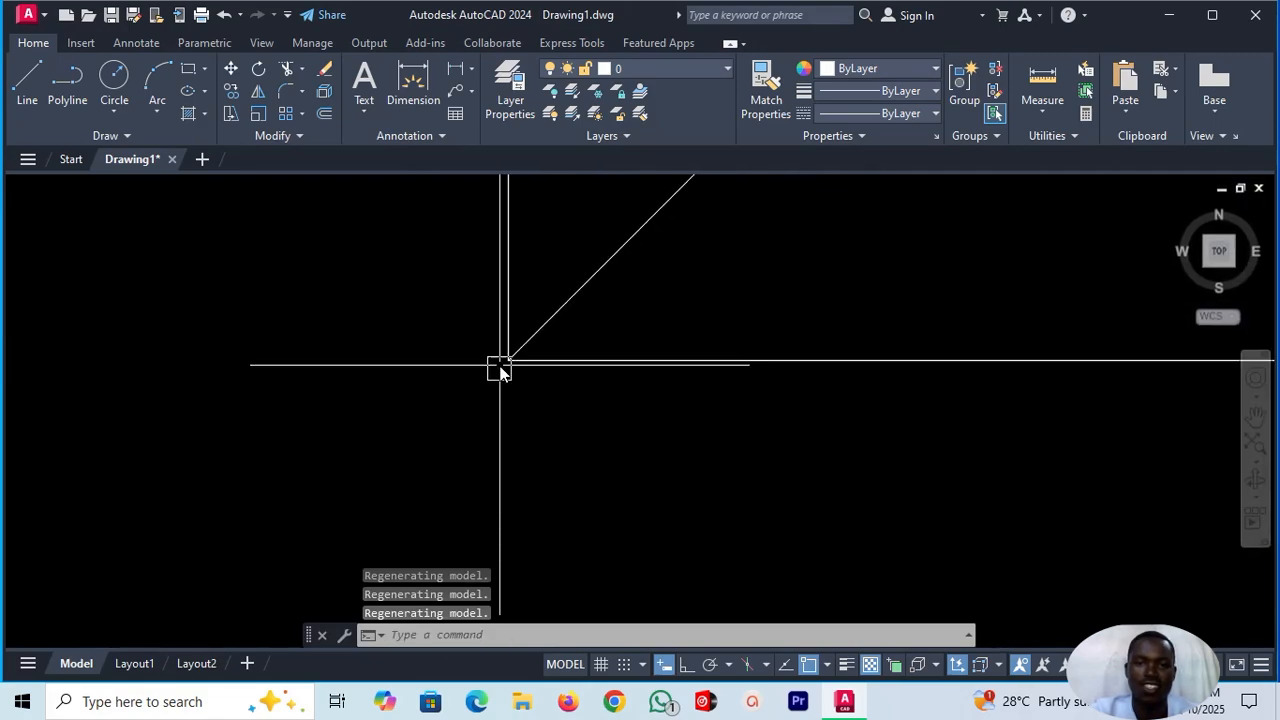
scroll(105, 532, down, 6)
scroll(105, 532, down, 7)
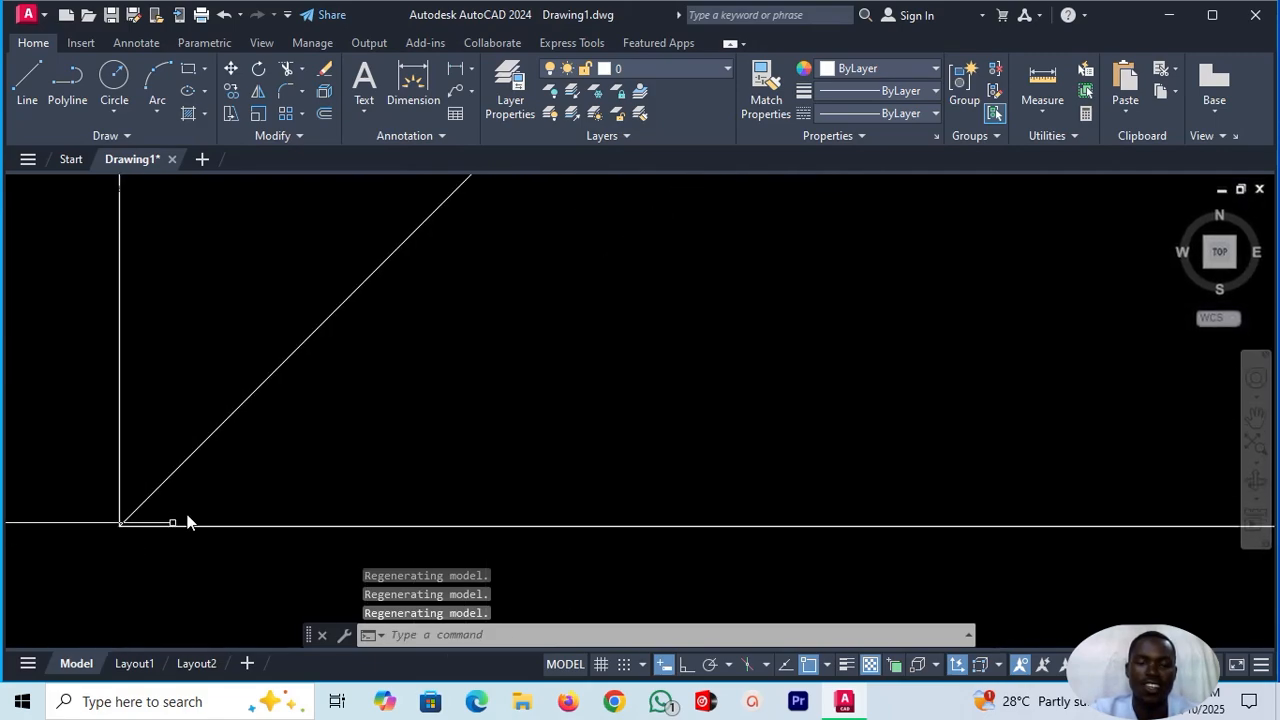
scroll(600, 452, down, 2)
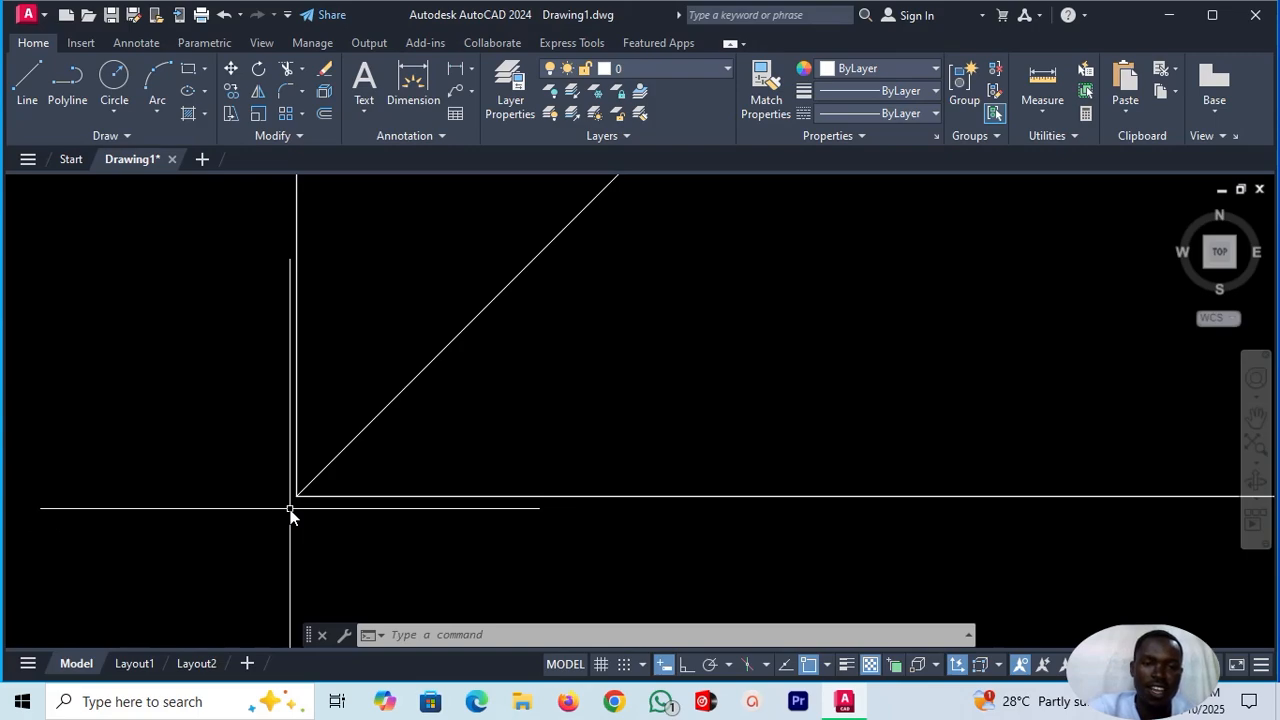
scroll(296, 475, up, 2)
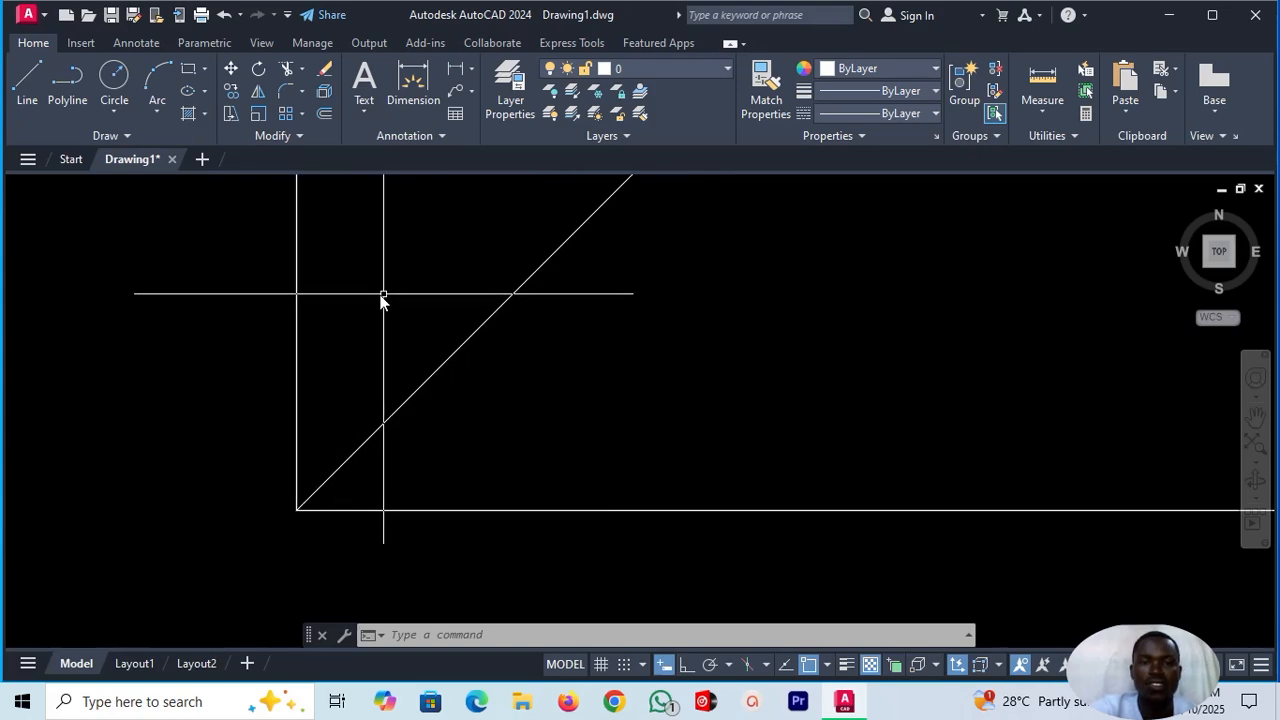
- Delete the vertical ray, the 45° ray and the horizontal ray
click(297, 327)
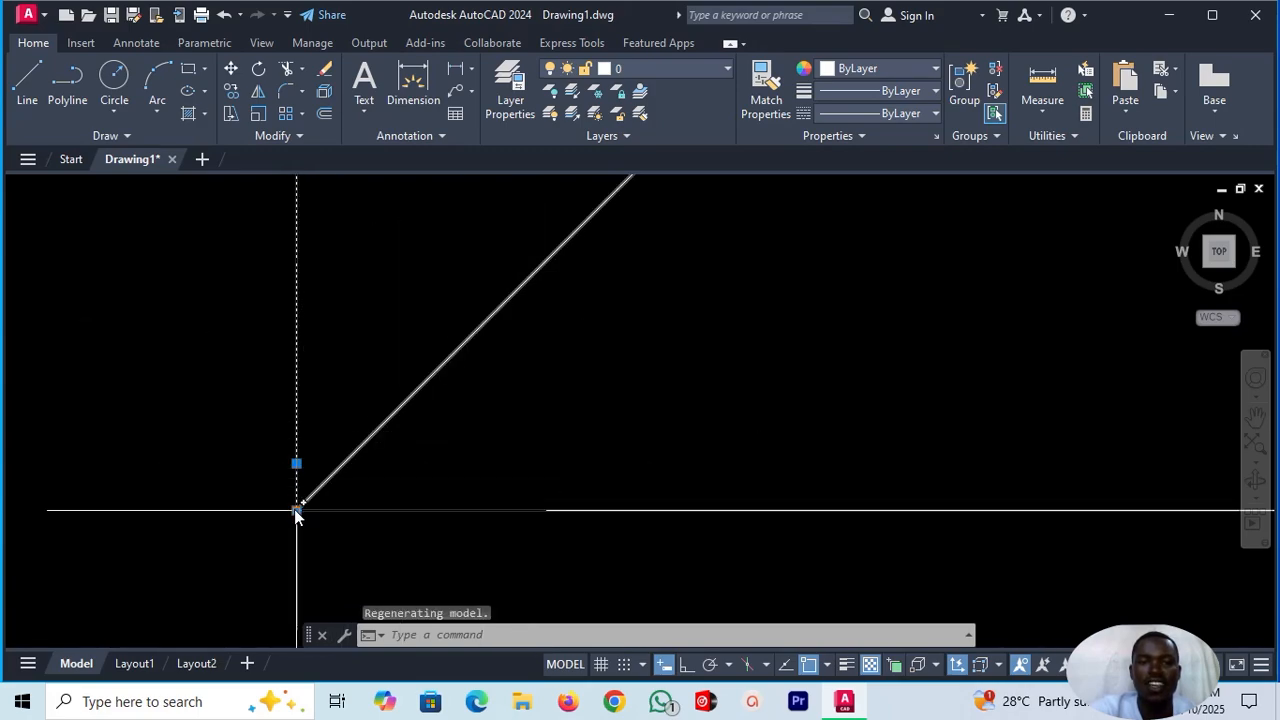
key(Delete)
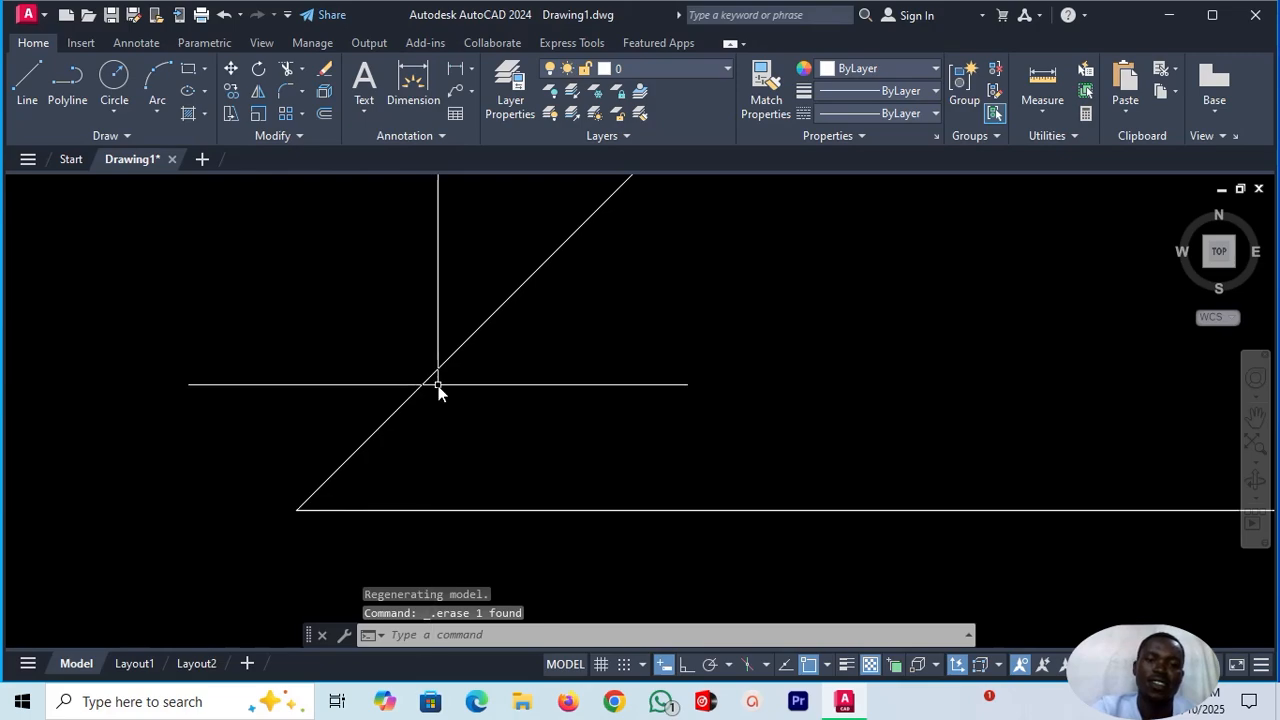
click(449, 353)
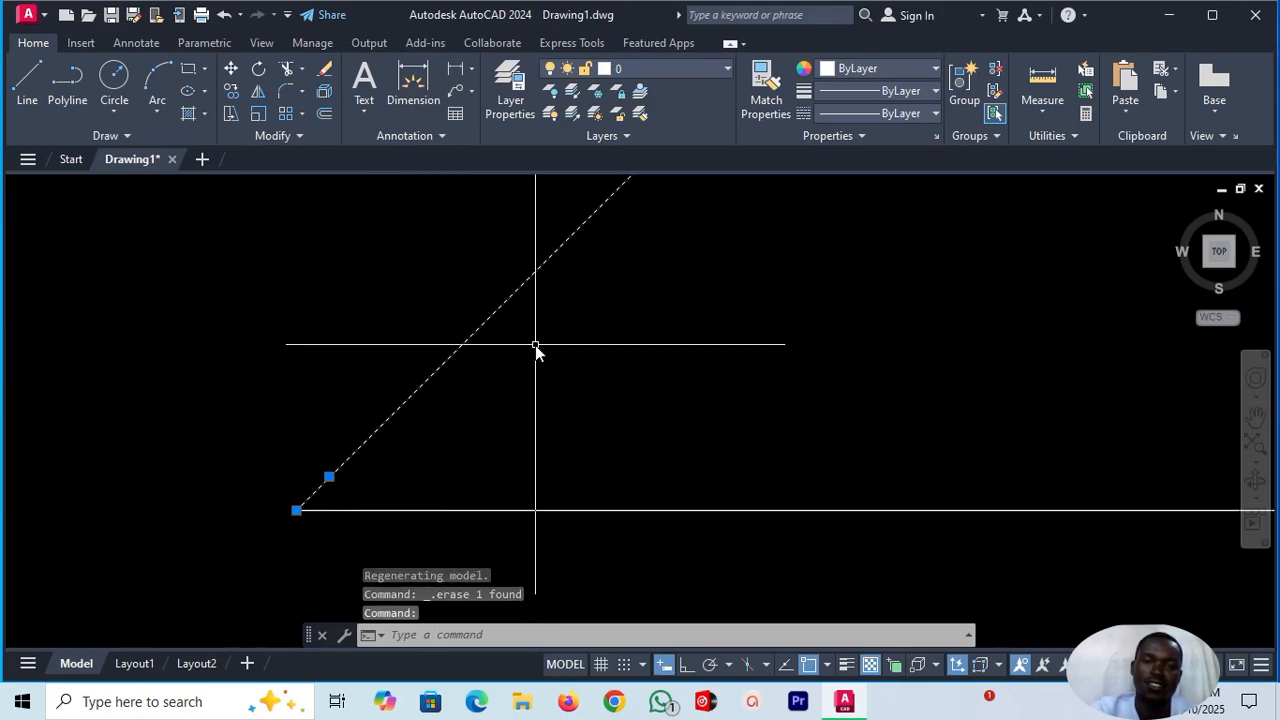
key(Delete)
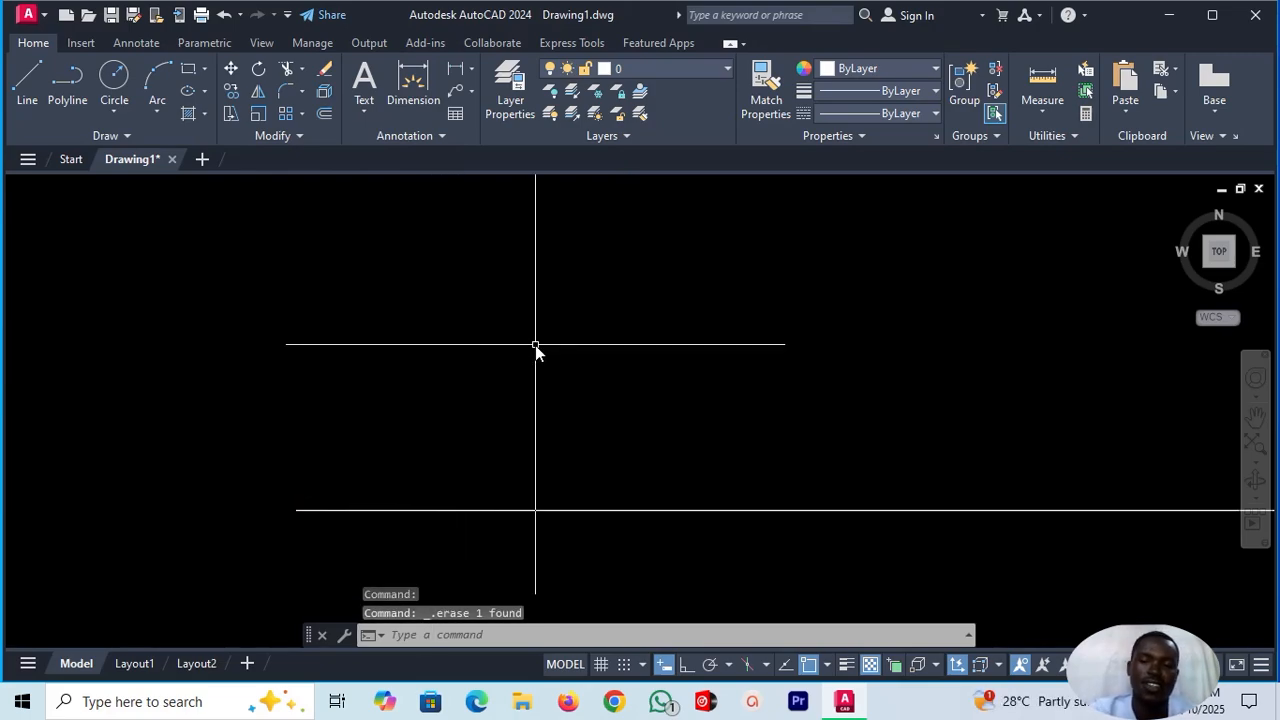
drag(535, 345, 540, 512)
click(540, 512)
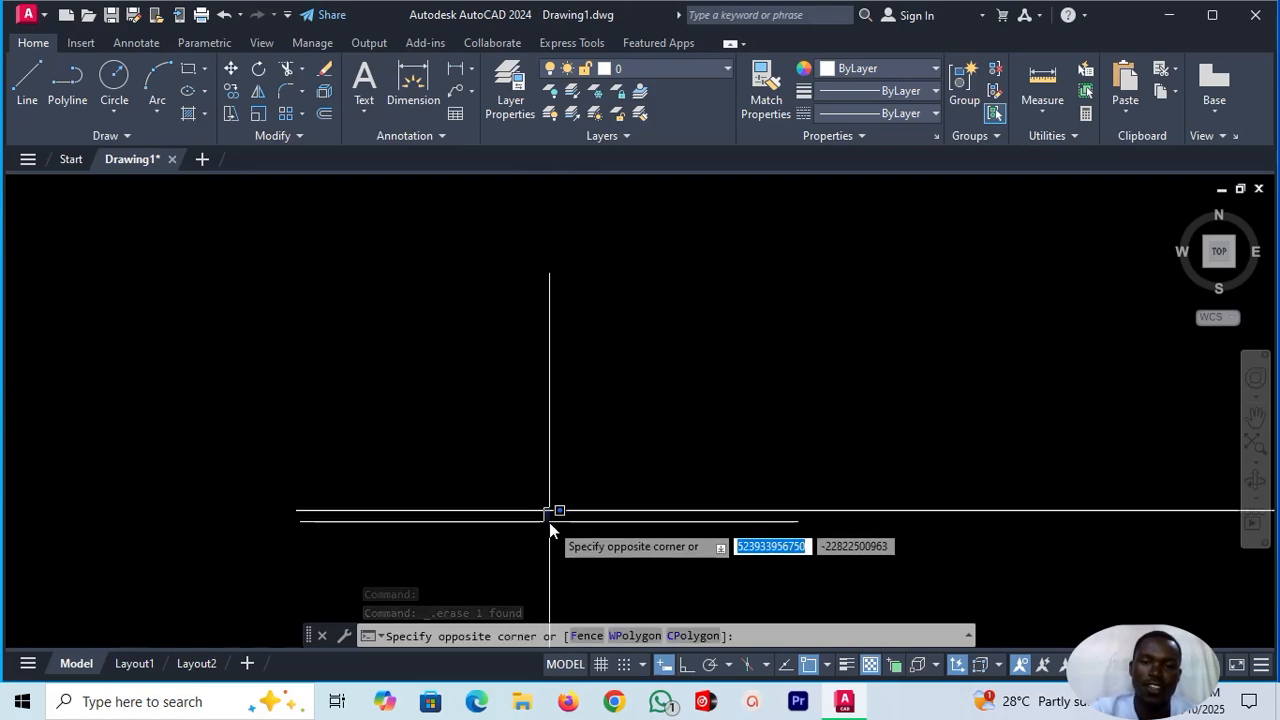
click(556, 515)
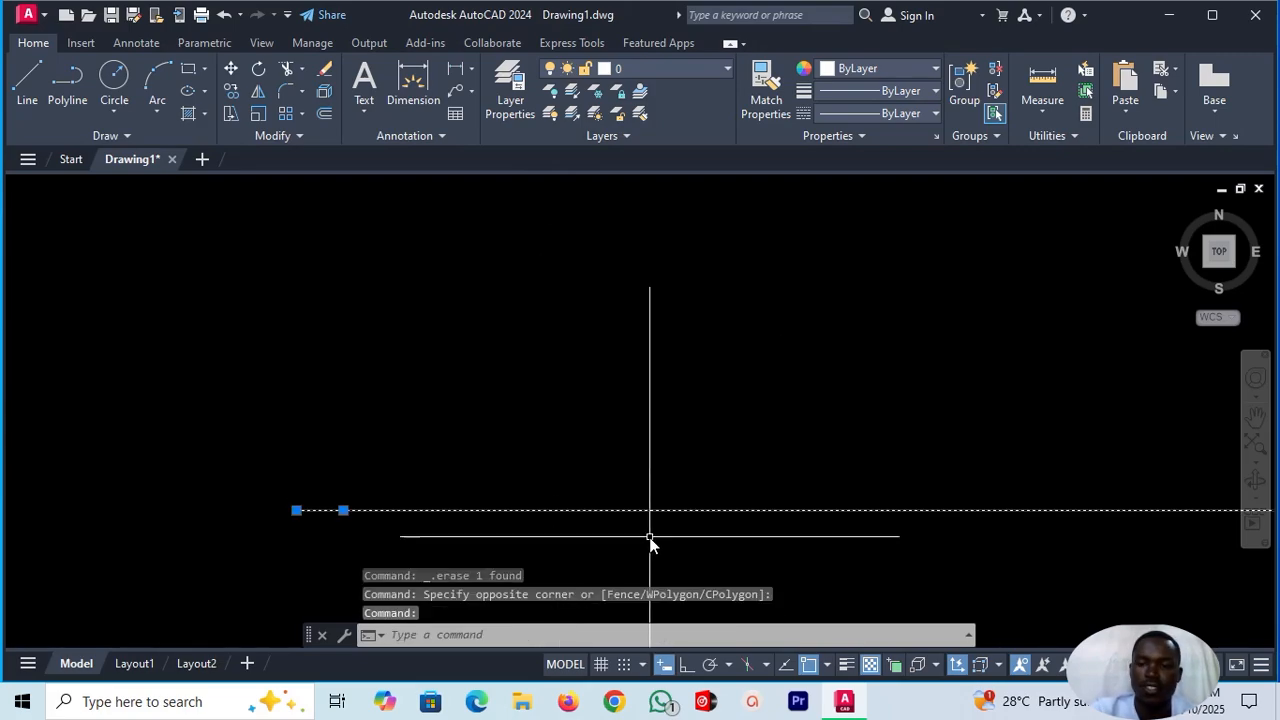
key(Delete)
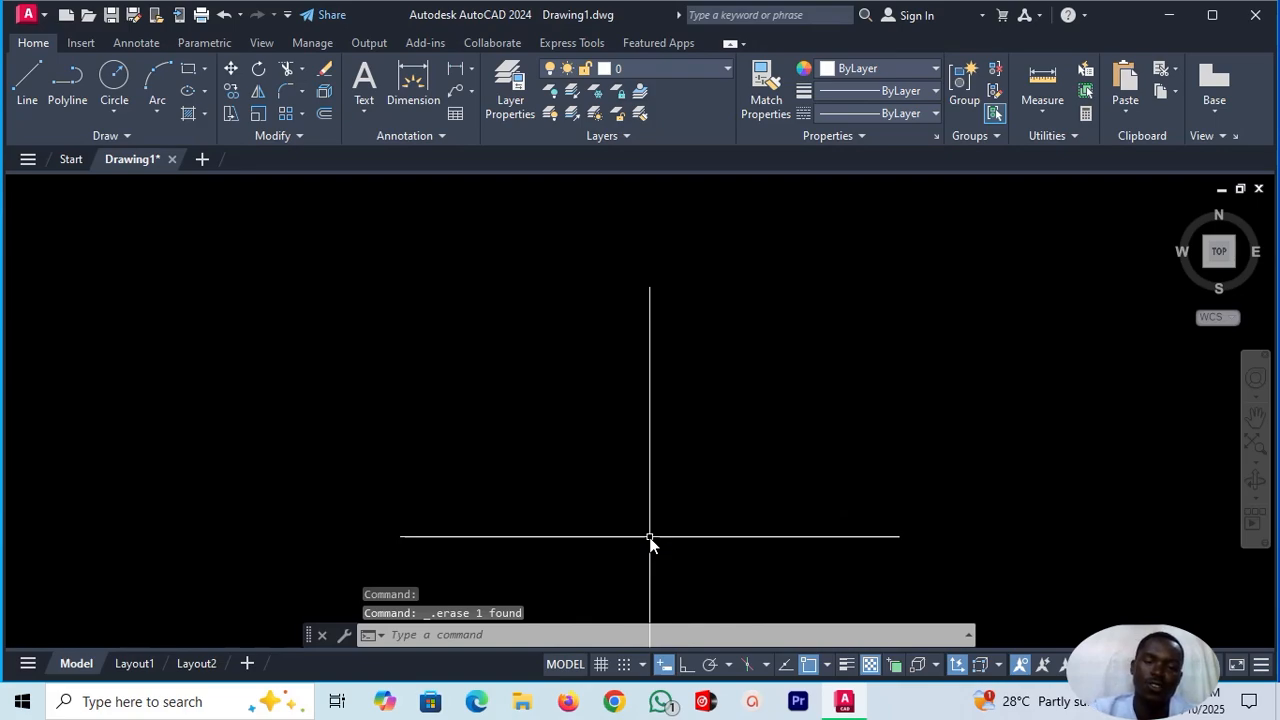
scroll(459, 408, down, 6)
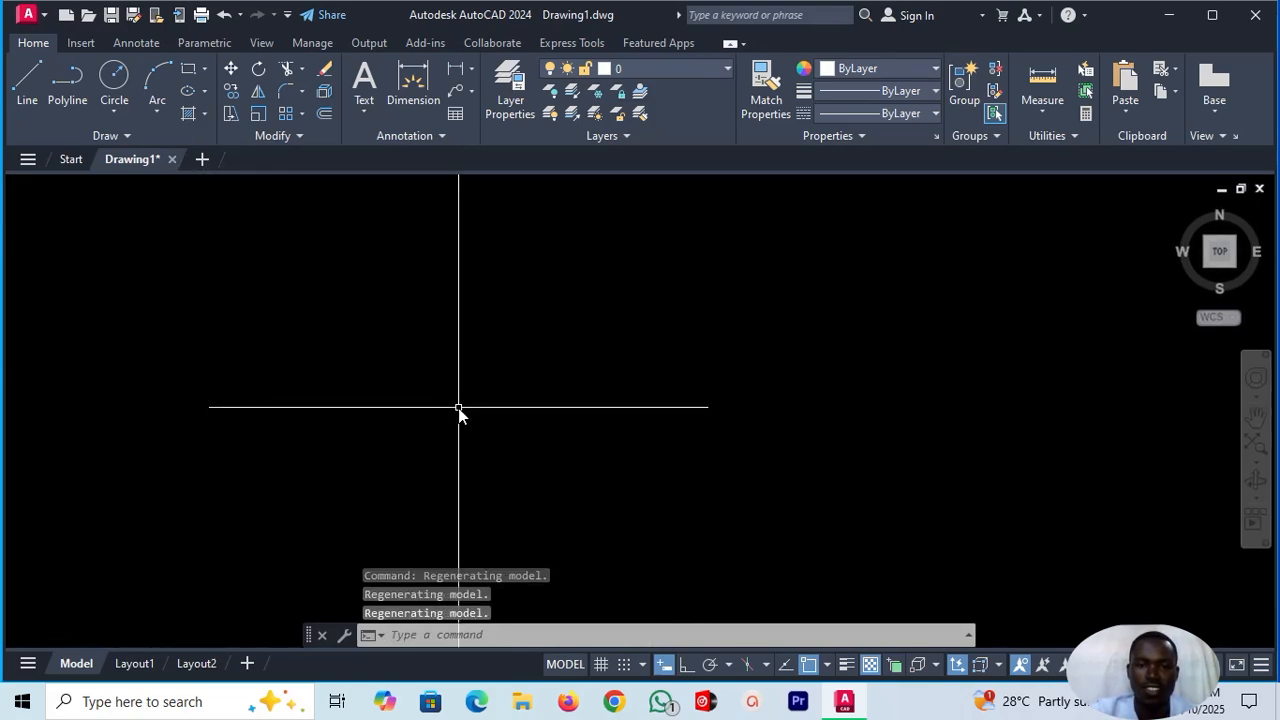
- Add the line "X LINE" below RAY in the multiline text note and close the text editor
click(1253, 450)
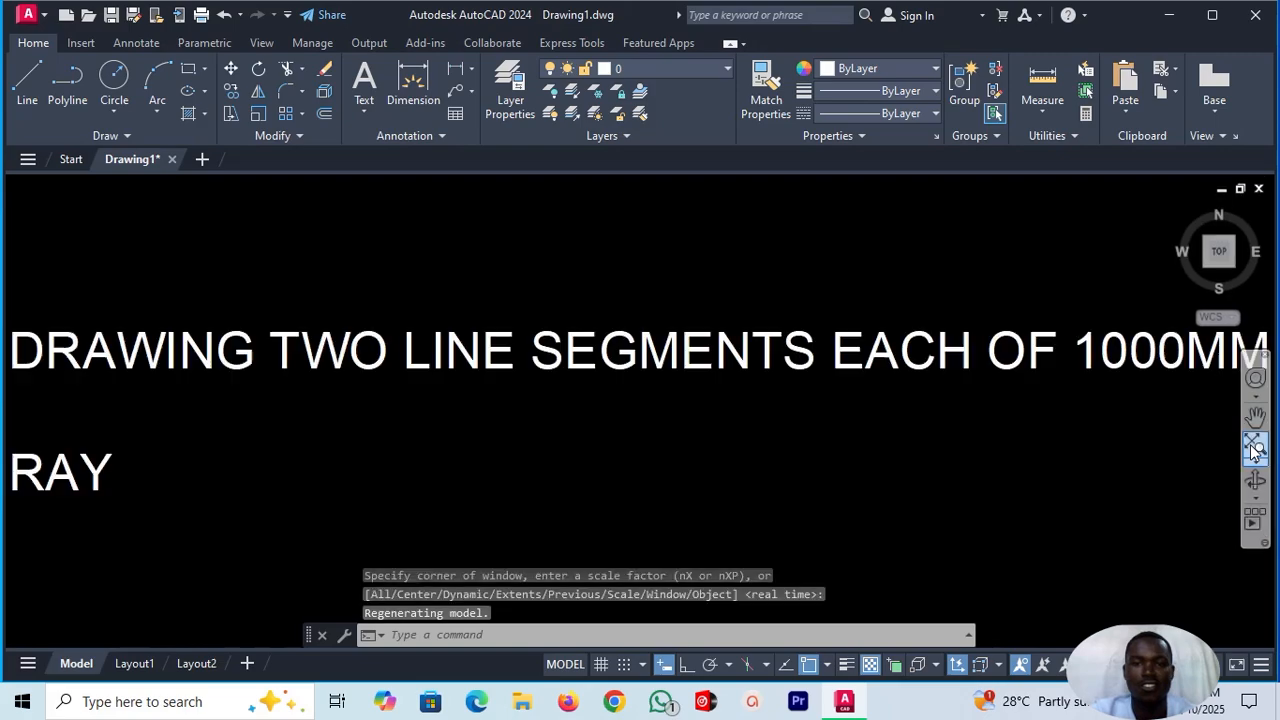
scroll(669, 343, down, 4)
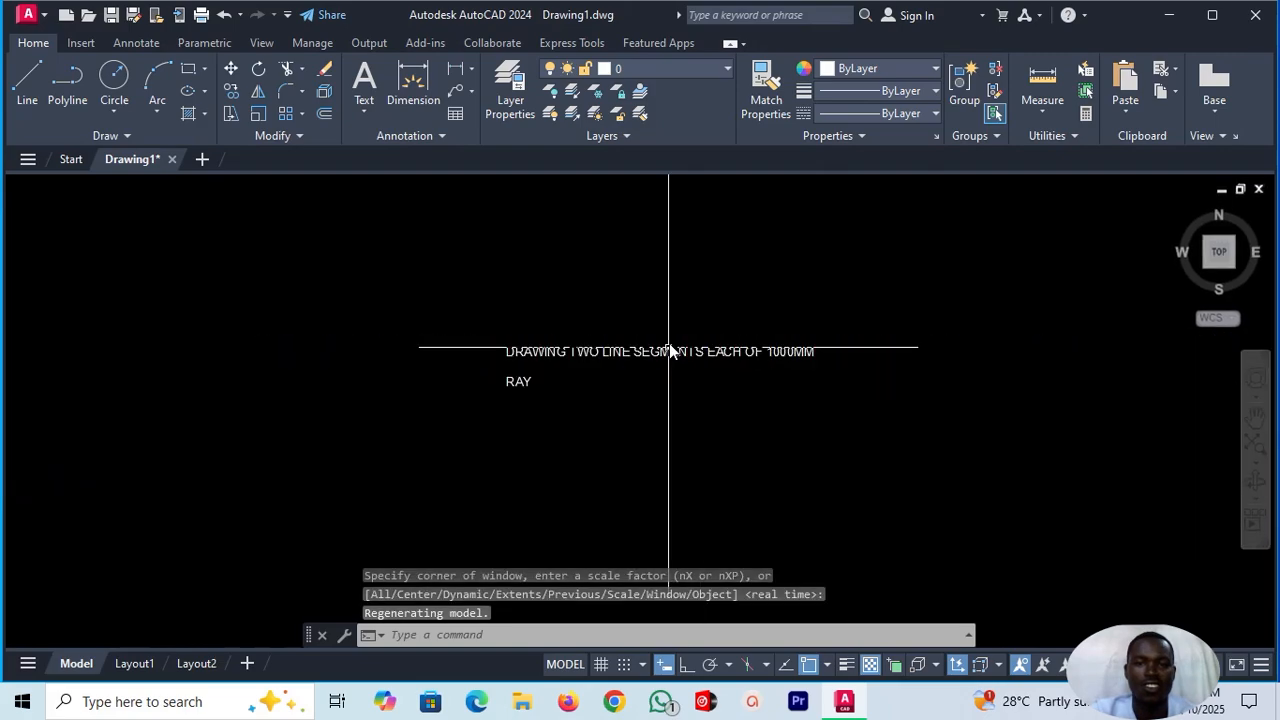
click(520, 380)
double_click(522, 383)
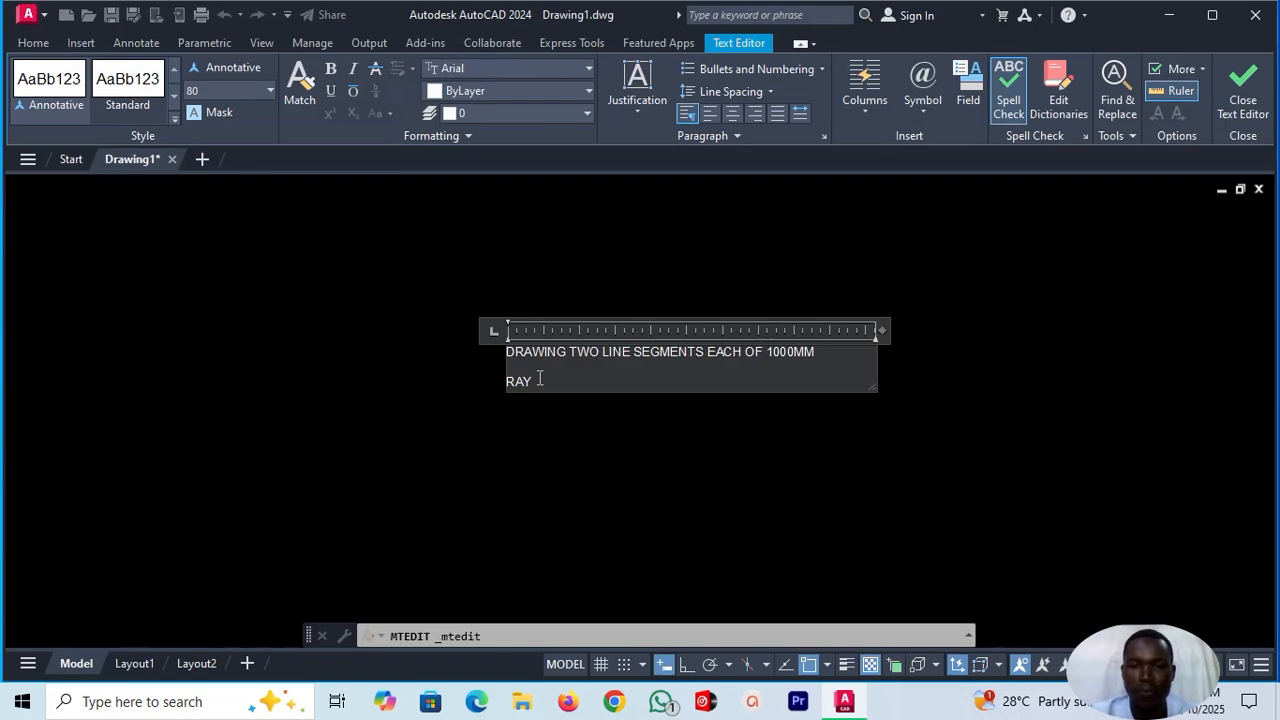
key(Return)
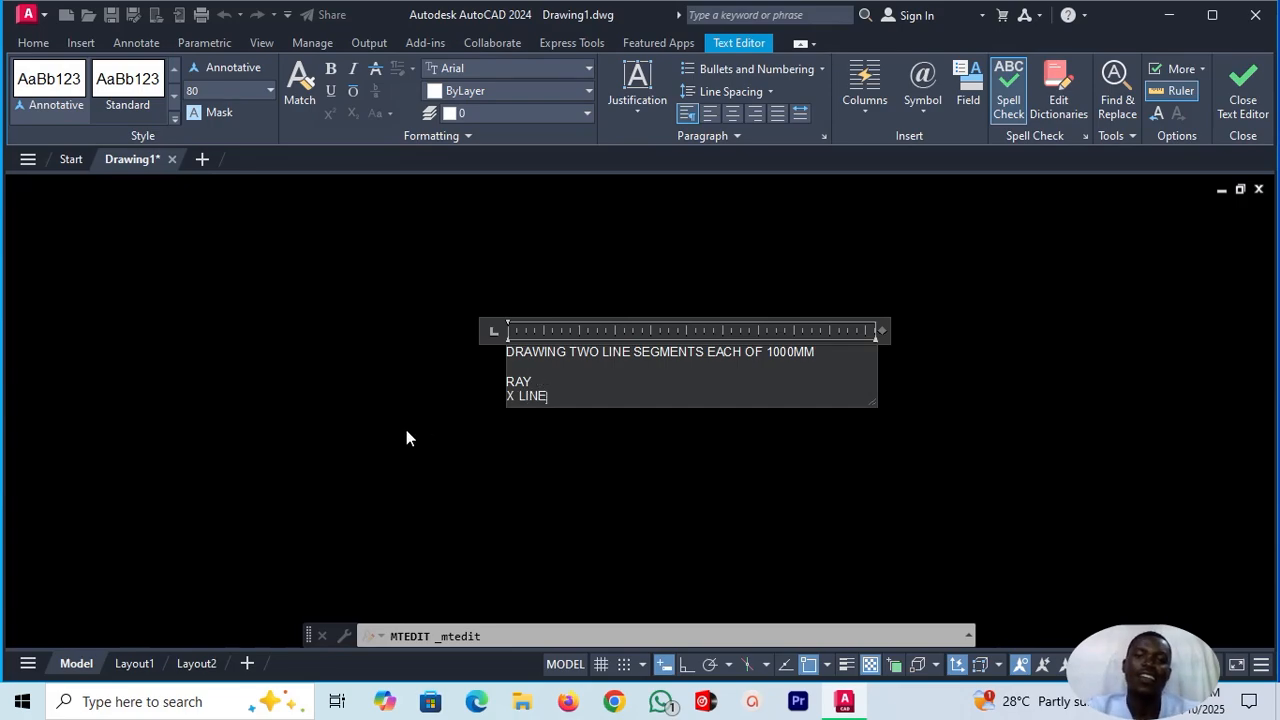
click(430, 396)
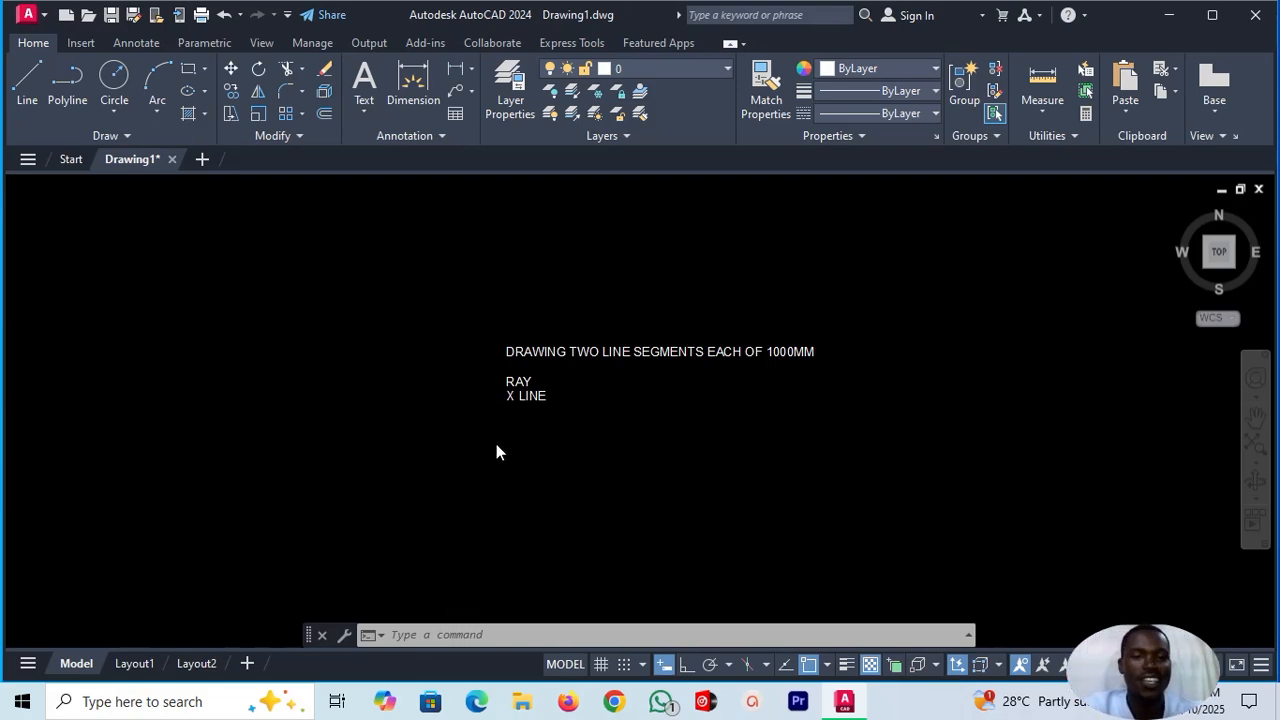
- With Ortho mode on, draw a horizontal and a vertical construction line (XLINE) through one point below the X LINE label
scroll(531, 414, down, 2)
scroll(560, 420, up, 6)
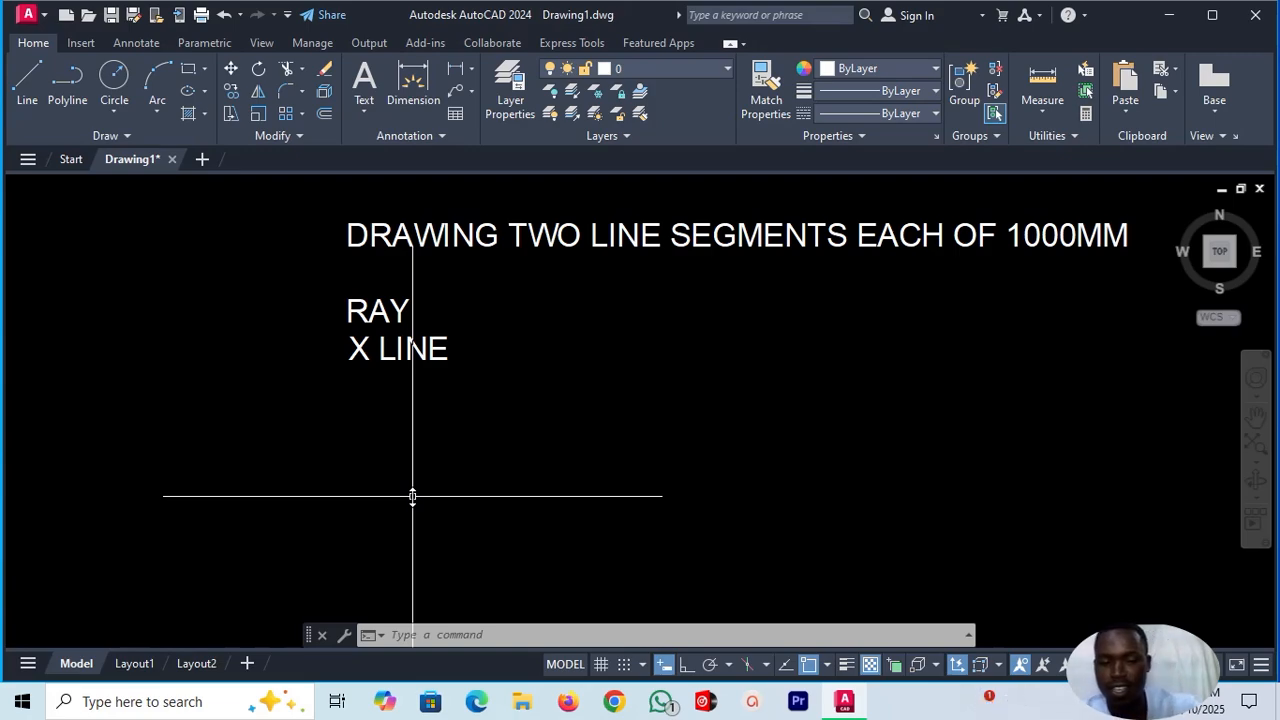
text(INE)
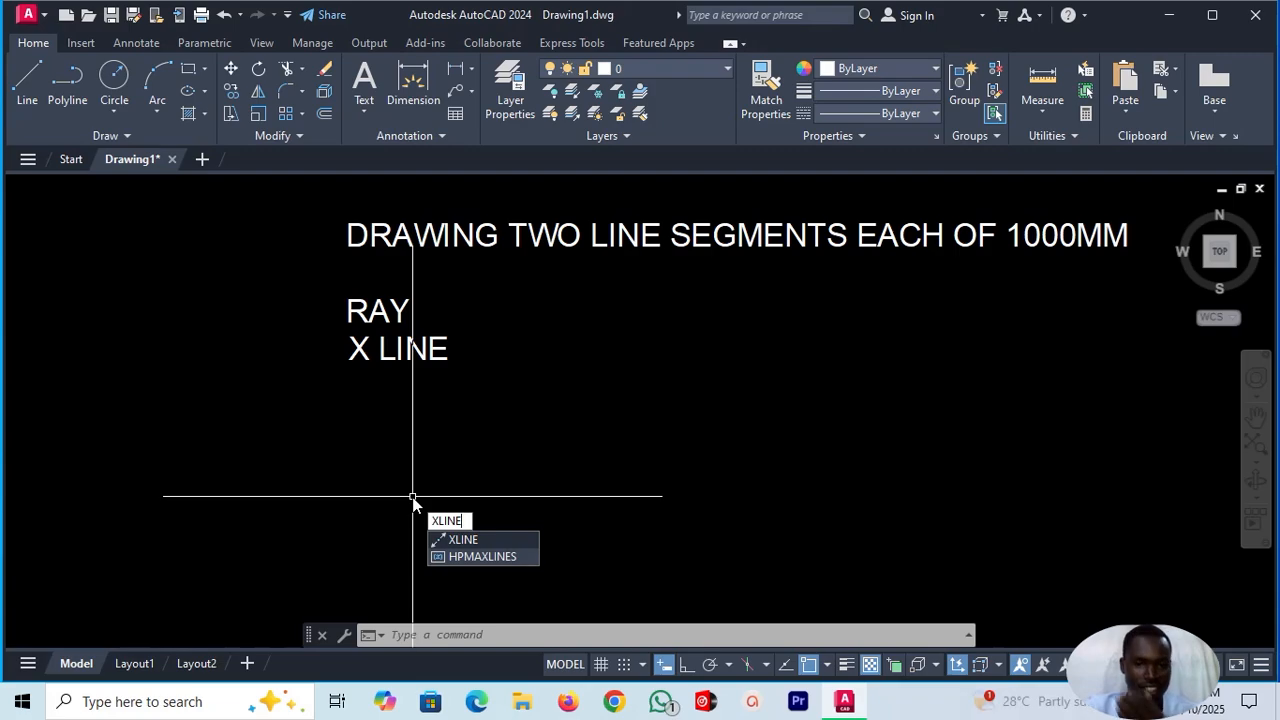
click(463, 540)
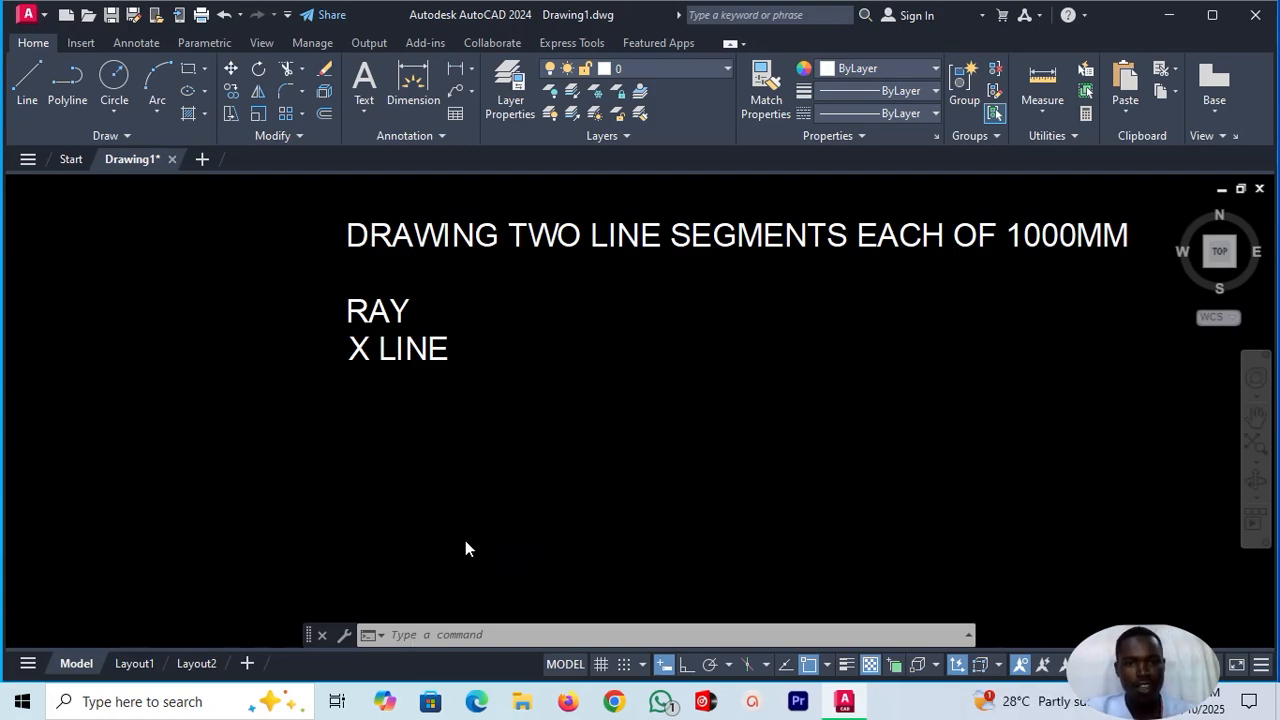
click(511, 495)
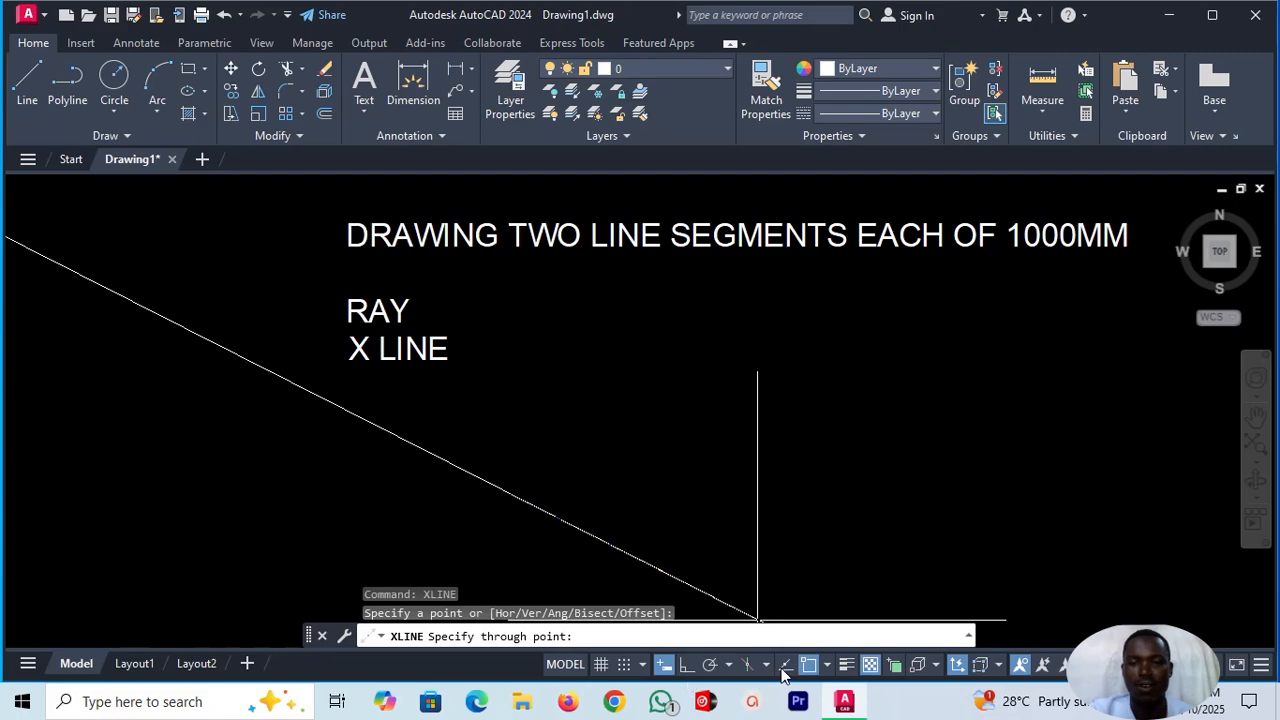
click(708, 665)
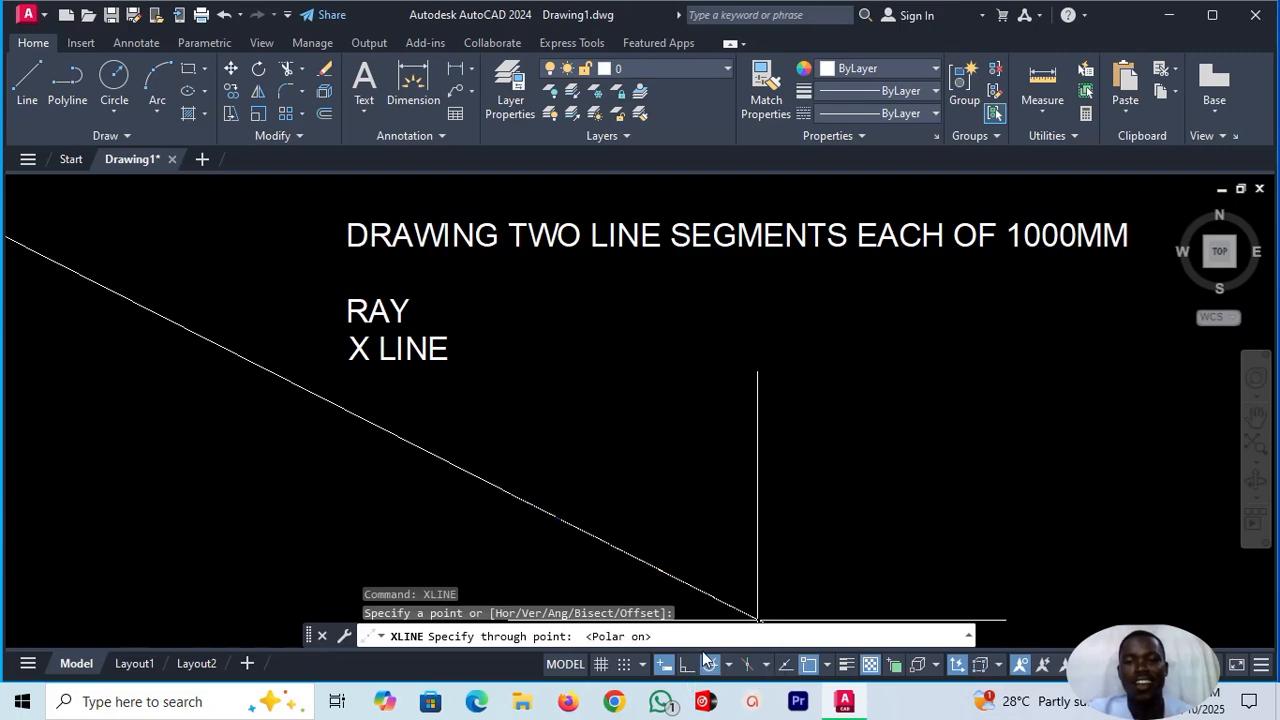
click(687, 665)
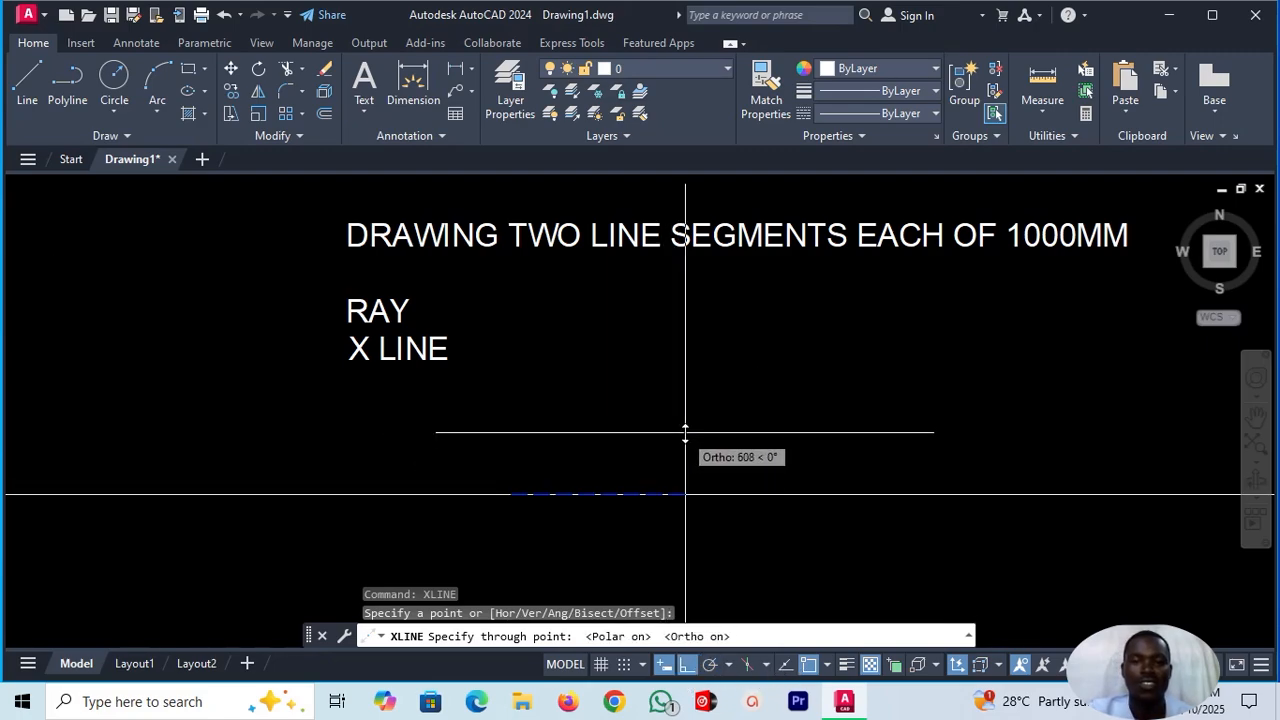
click(599, 495)
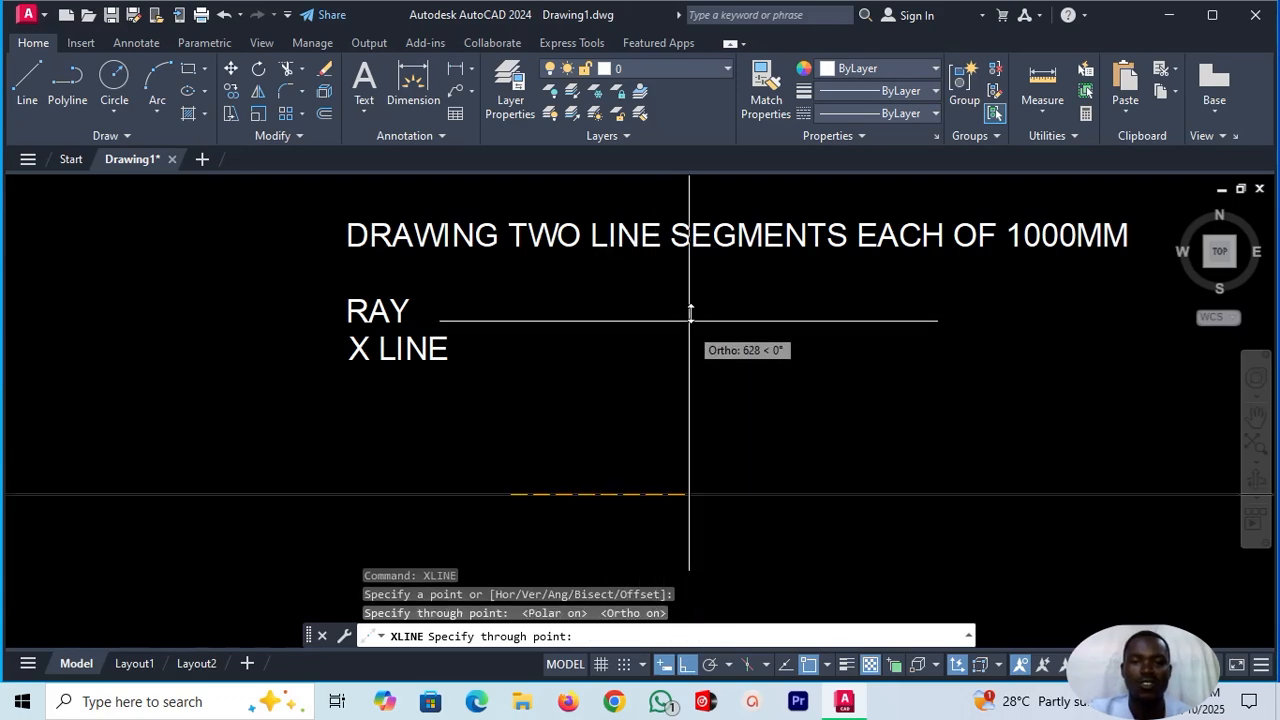
click(512, 343)
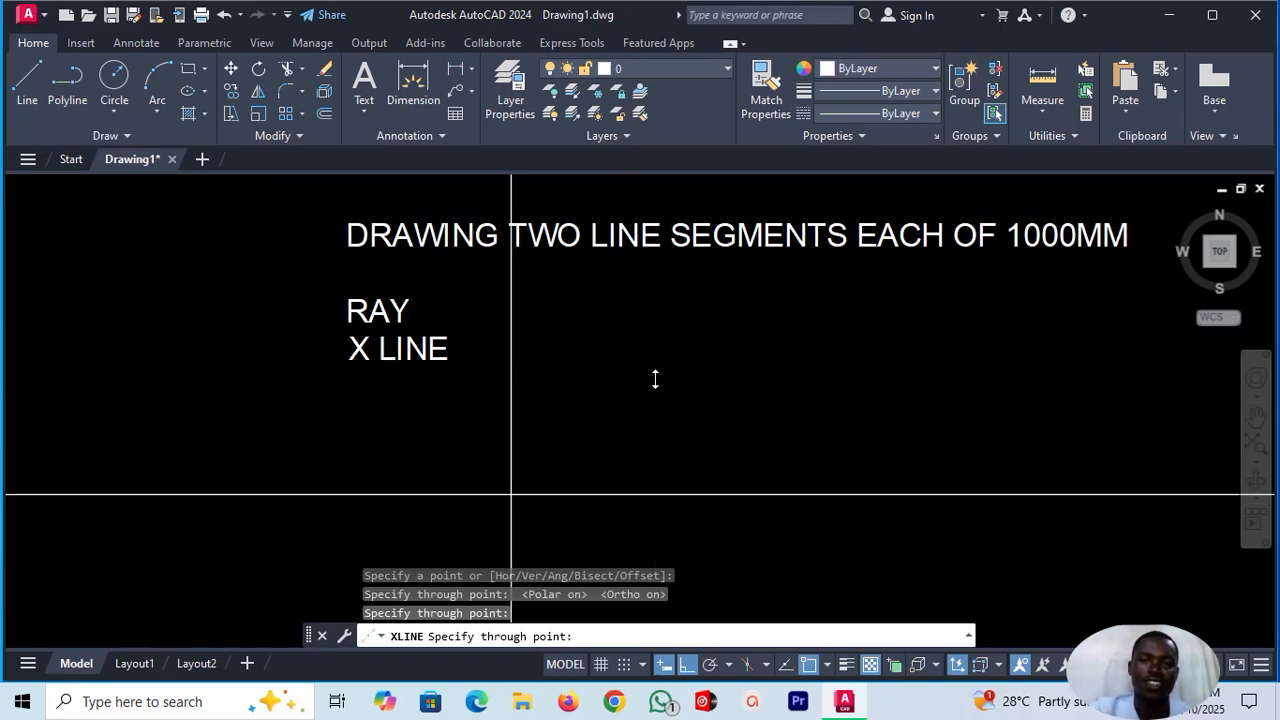
key(Return)
- Delete the horizontal and vertical construction lines
scroll(331, 450, down, 5)
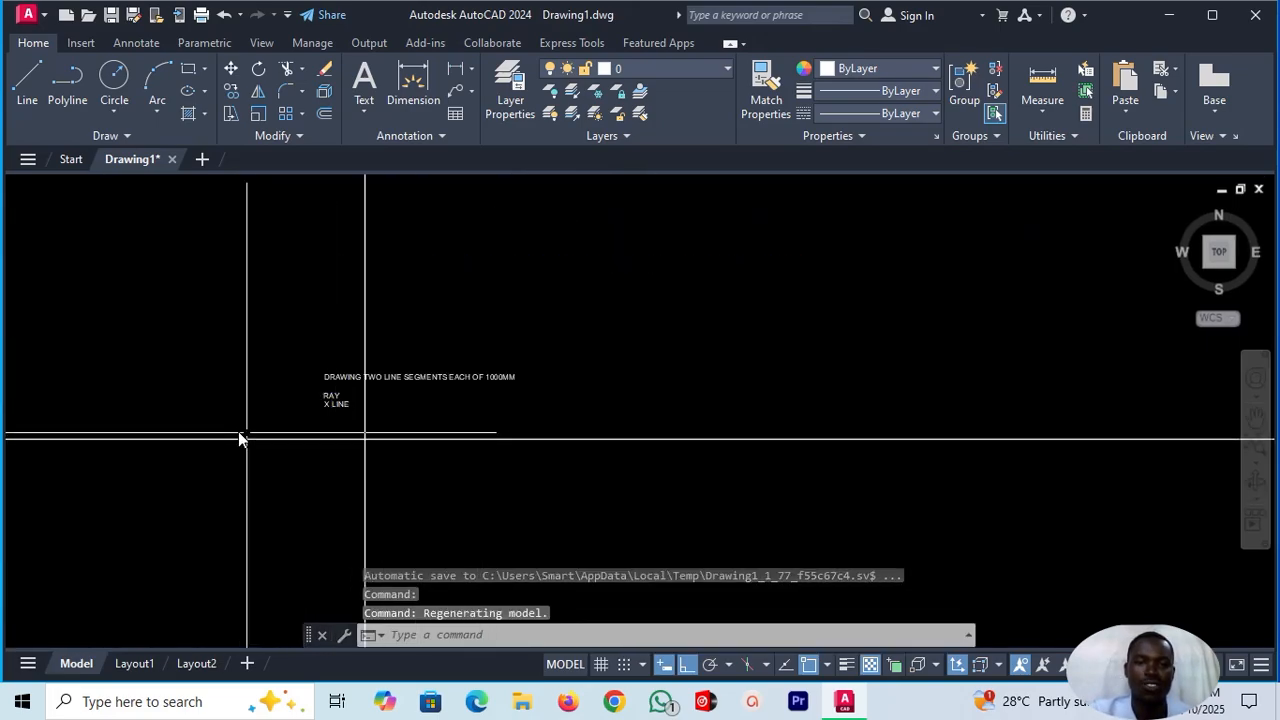
scroll(222, 438, down, 4)
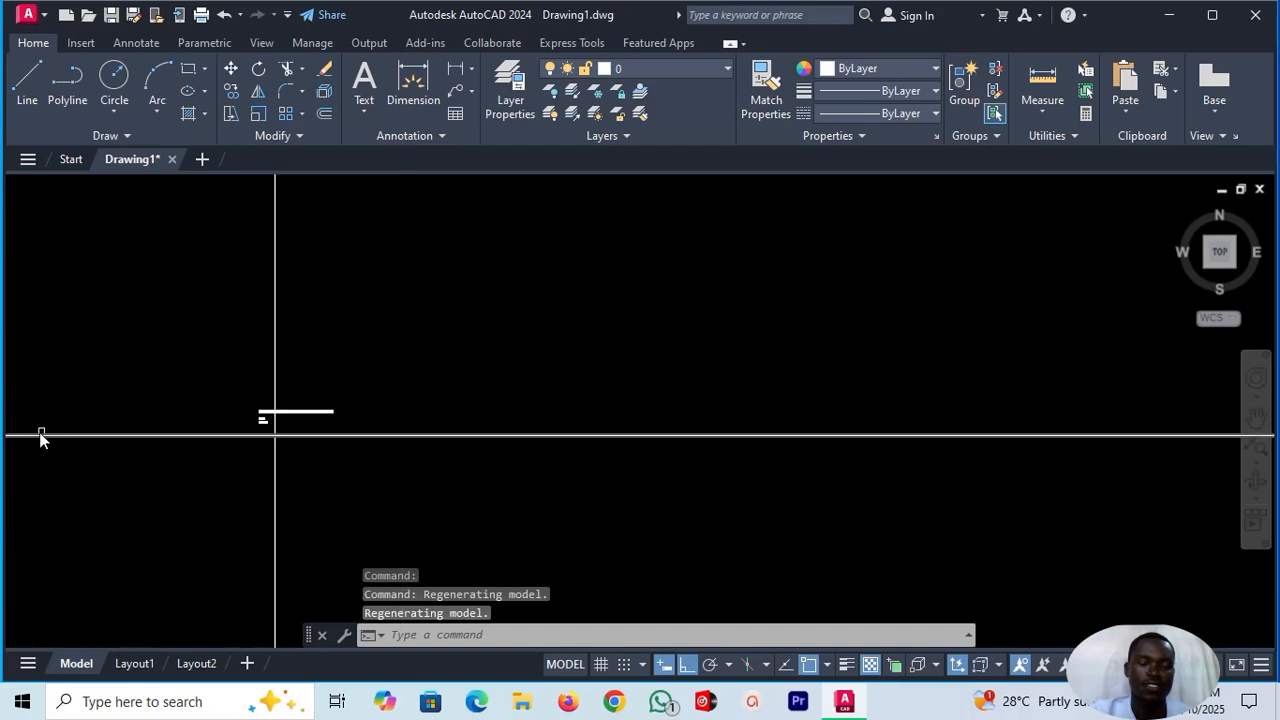
scroll(50, 425, up, 2)
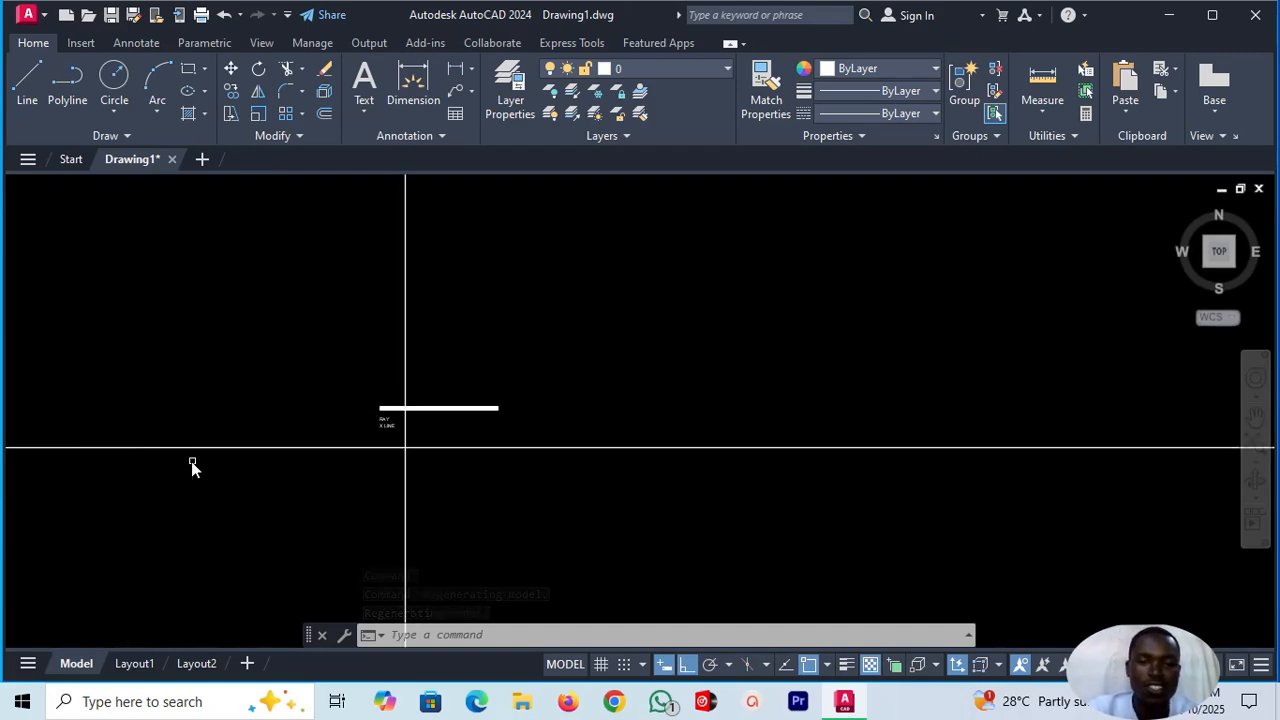
scroll(199, 454, up, 4)
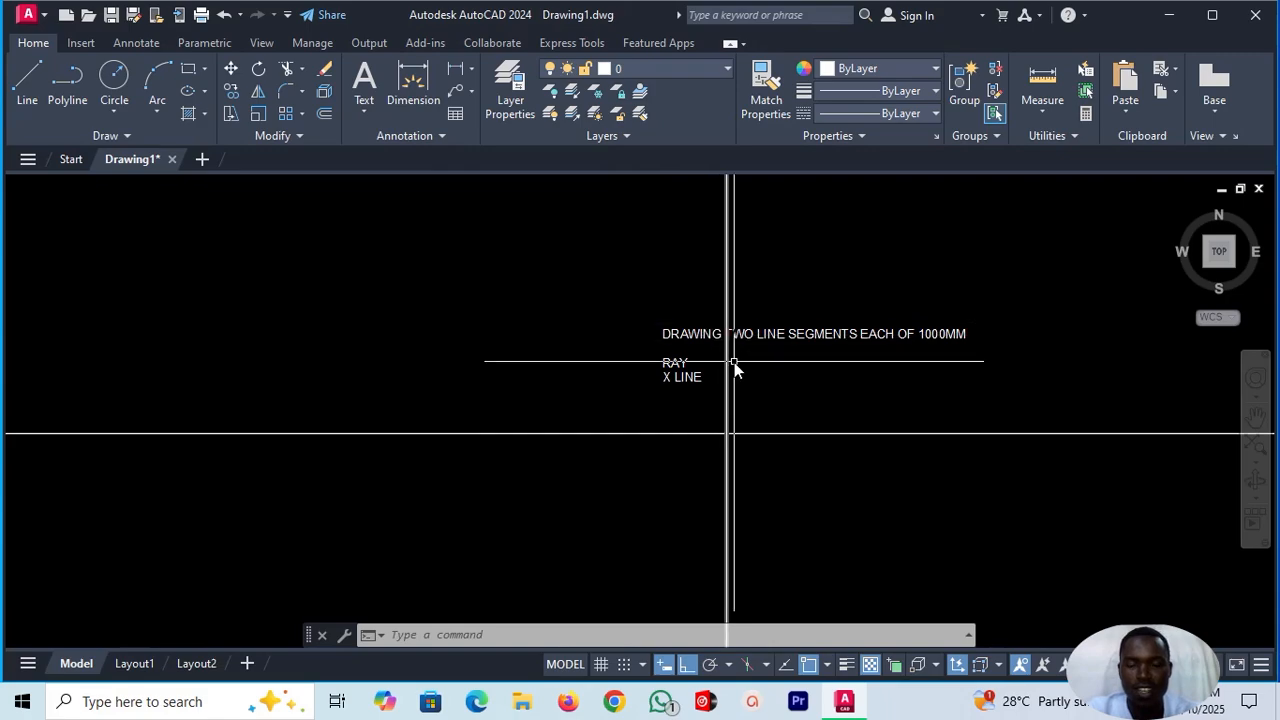
scroll(734, 362, up, 4)
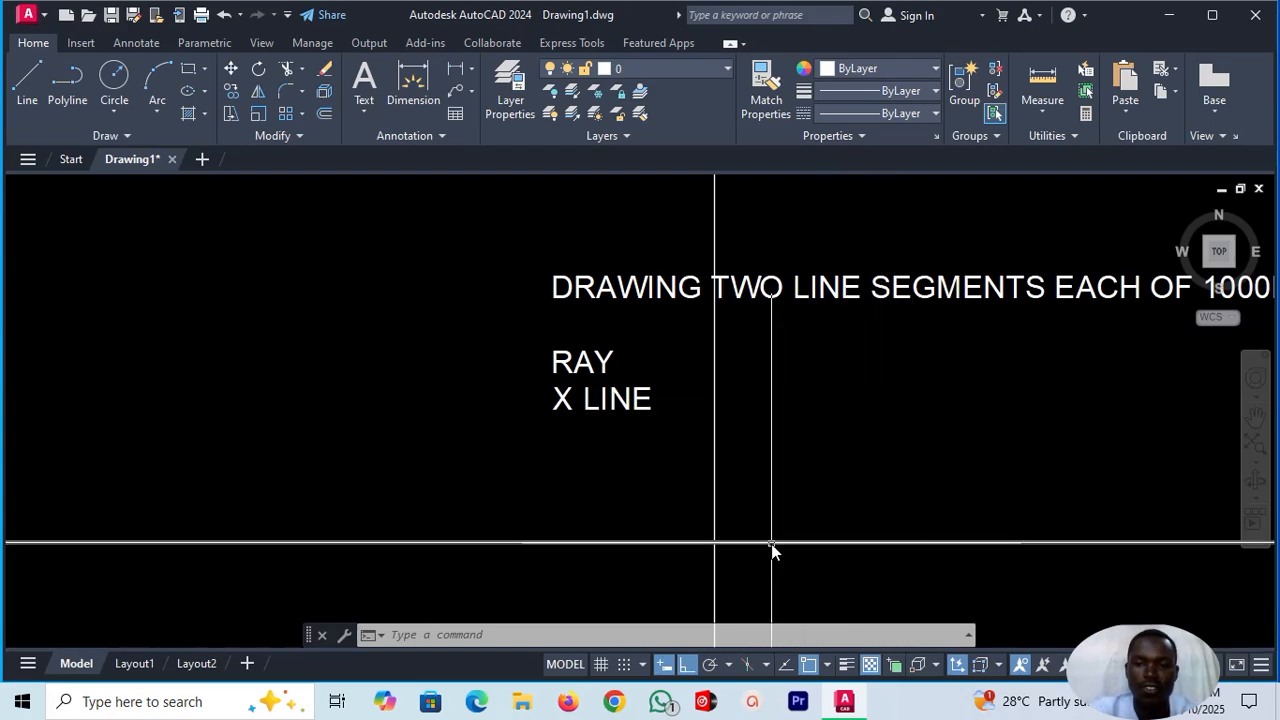
click(771, 542)
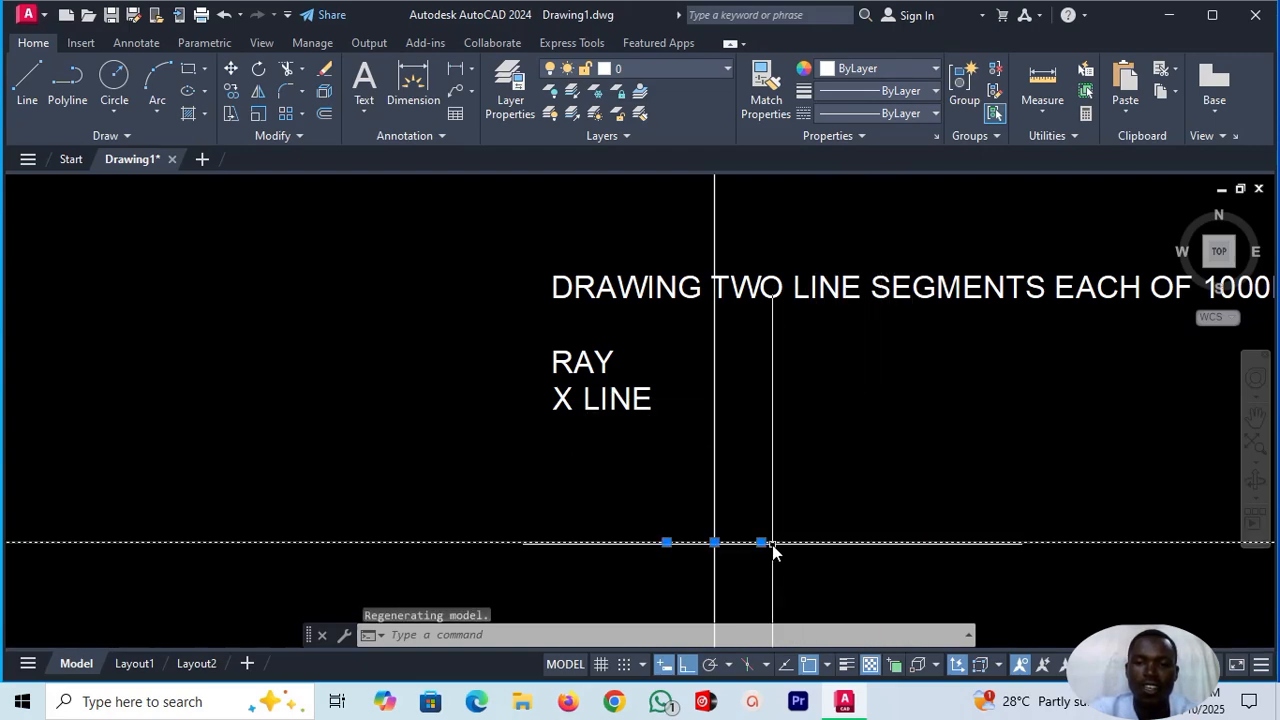
click(714, 449)
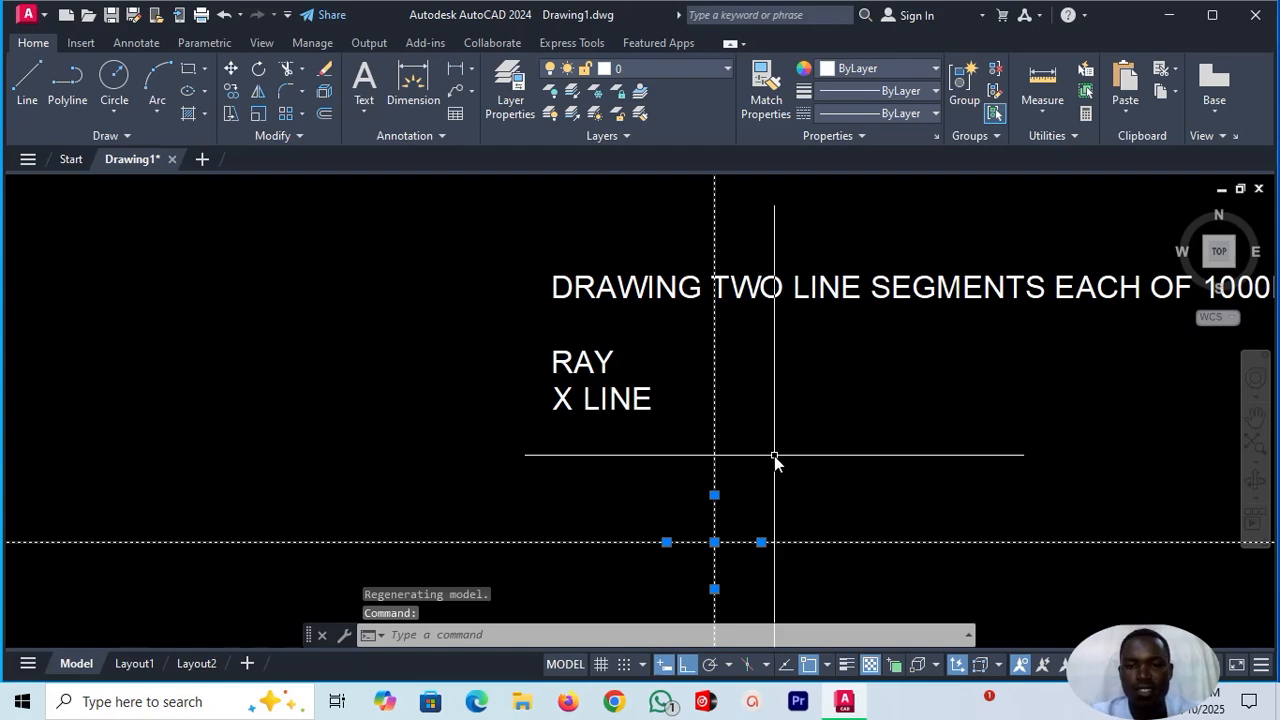
key(Delete)
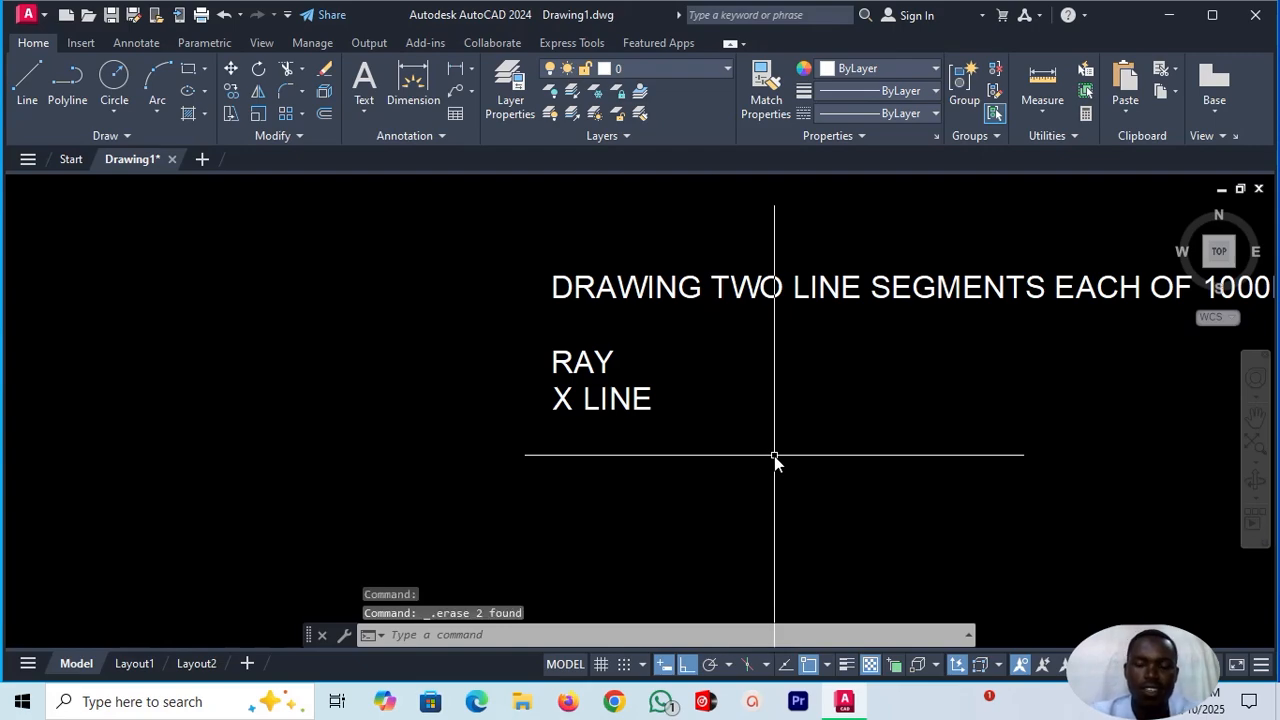
- Add the line "SPLINE" below X LINE in the multiline text note and close the text editor
double_click(585, 400)
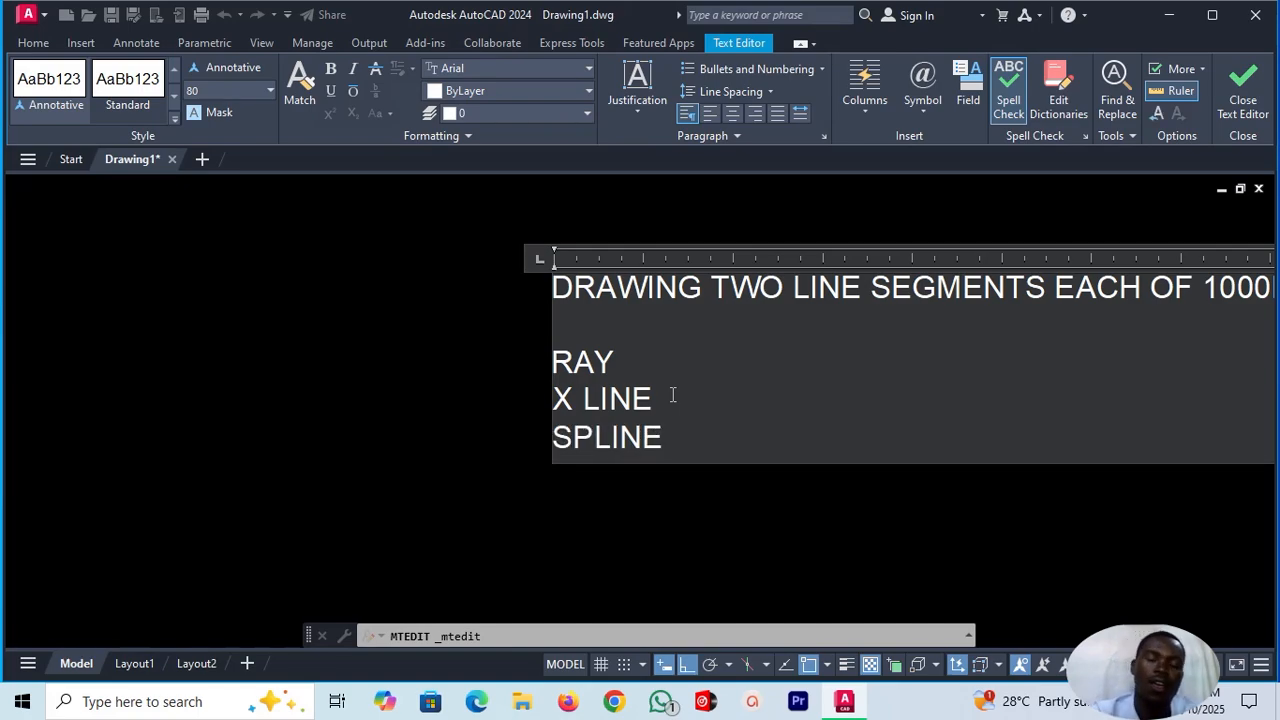
click(313, 482)
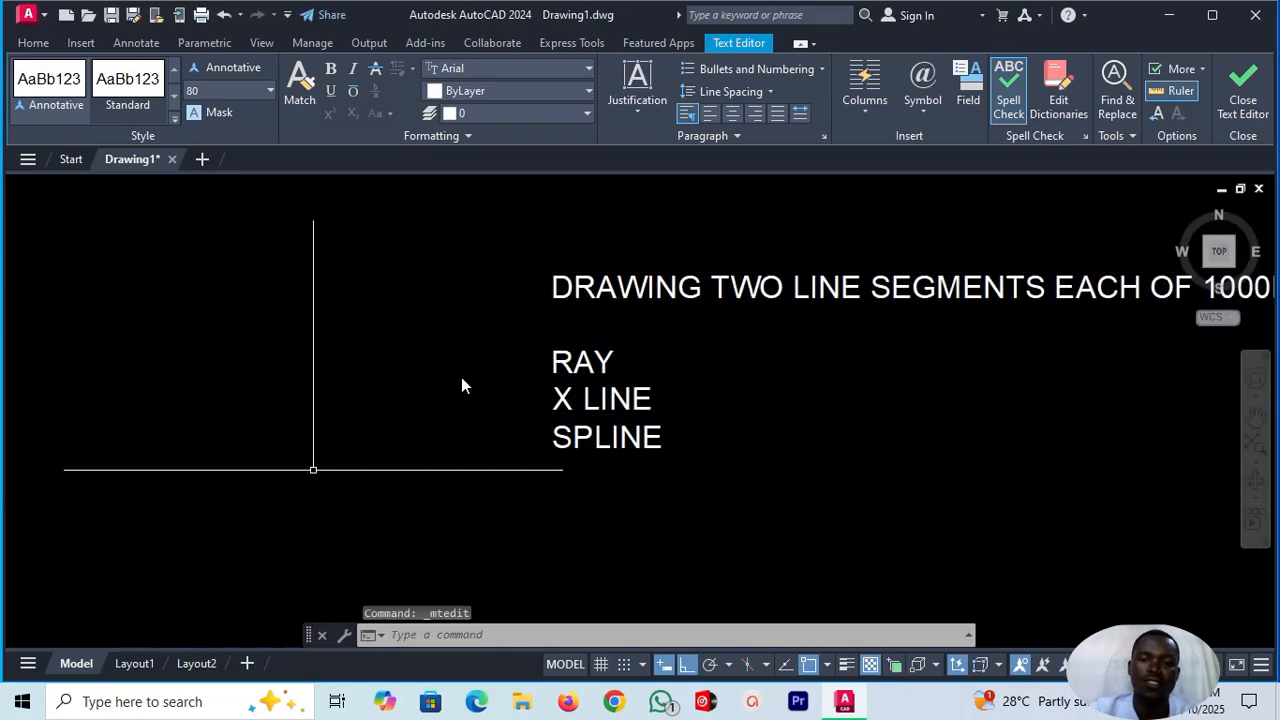
scroll(467, 301, down, 4)
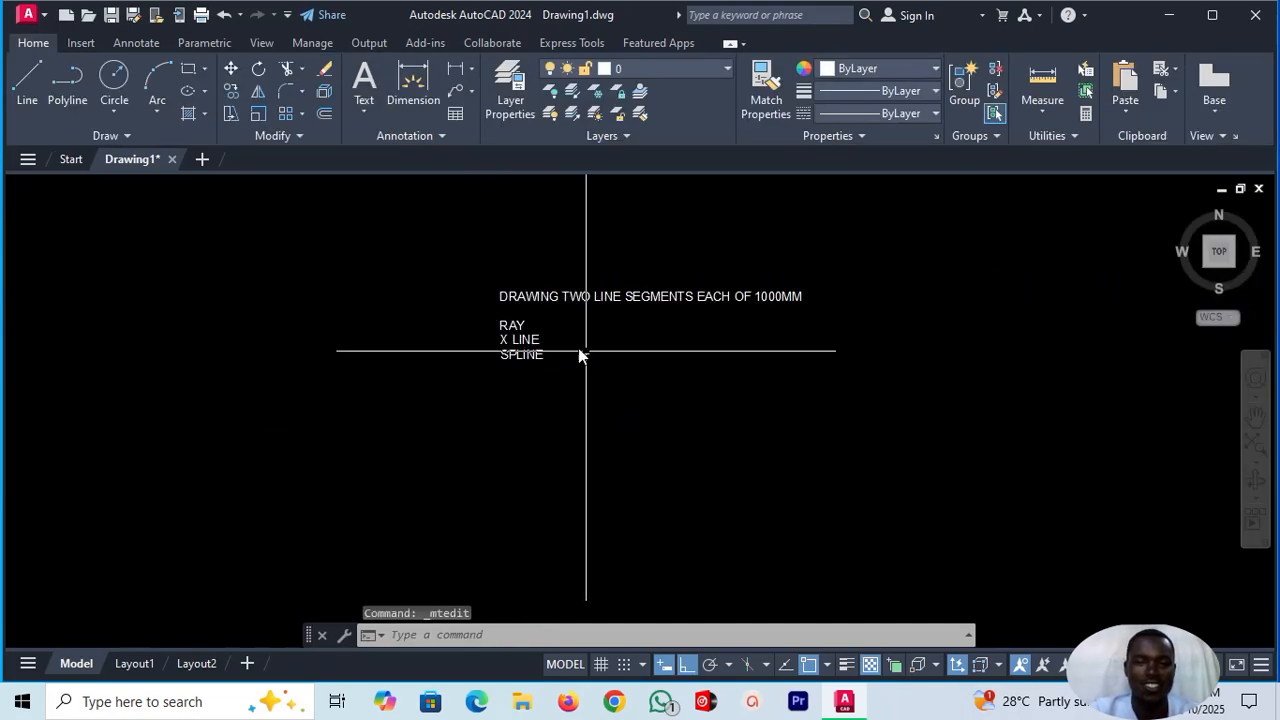
scroll(572, 363, up, 2)
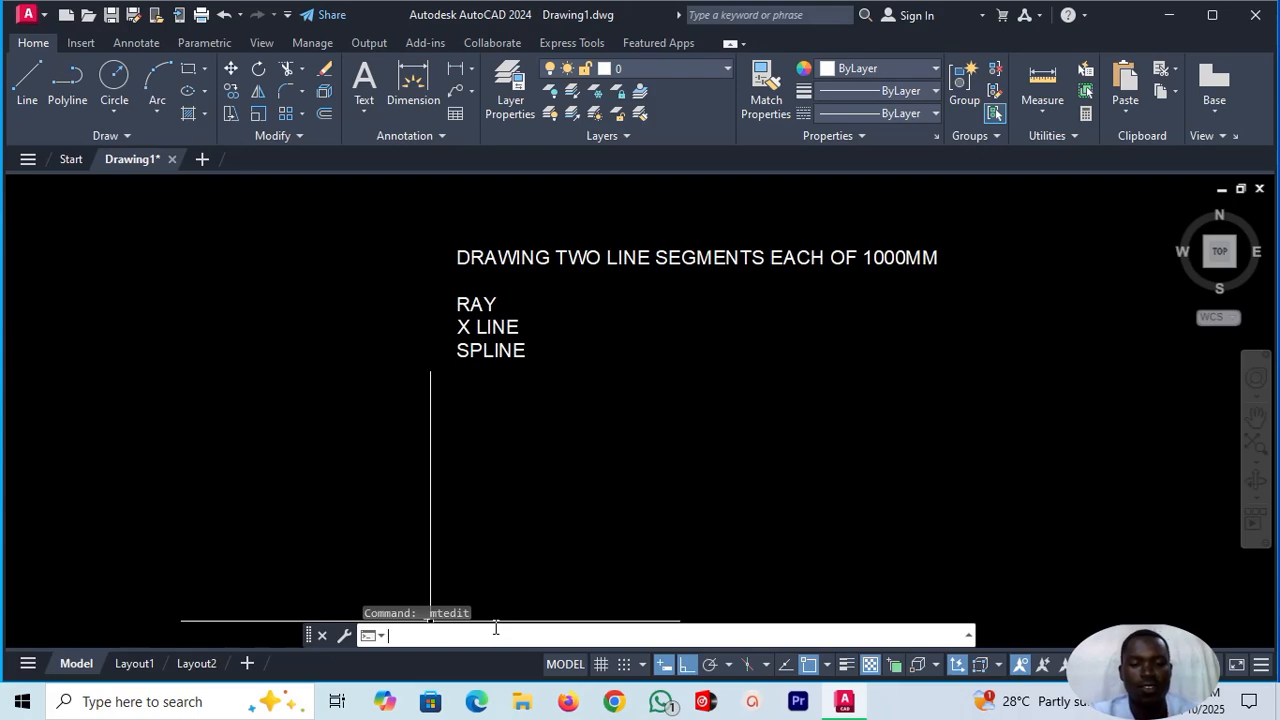
text(pli)
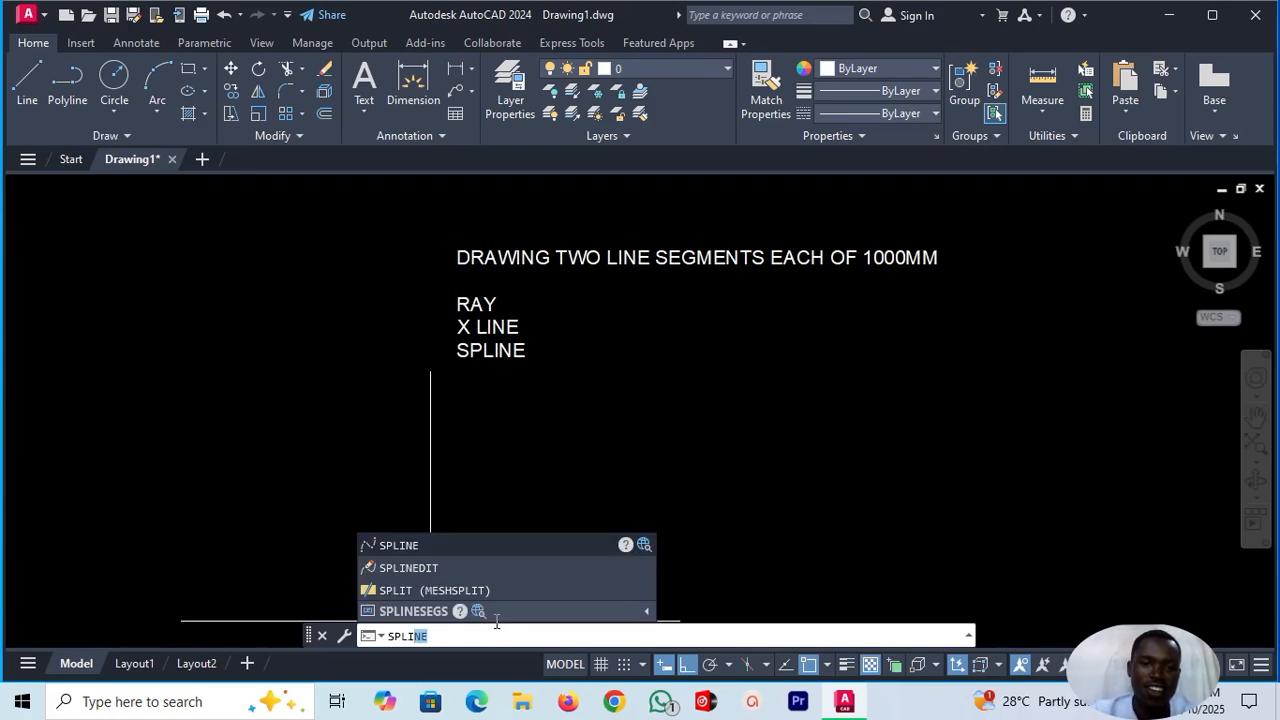
click(462, 546)
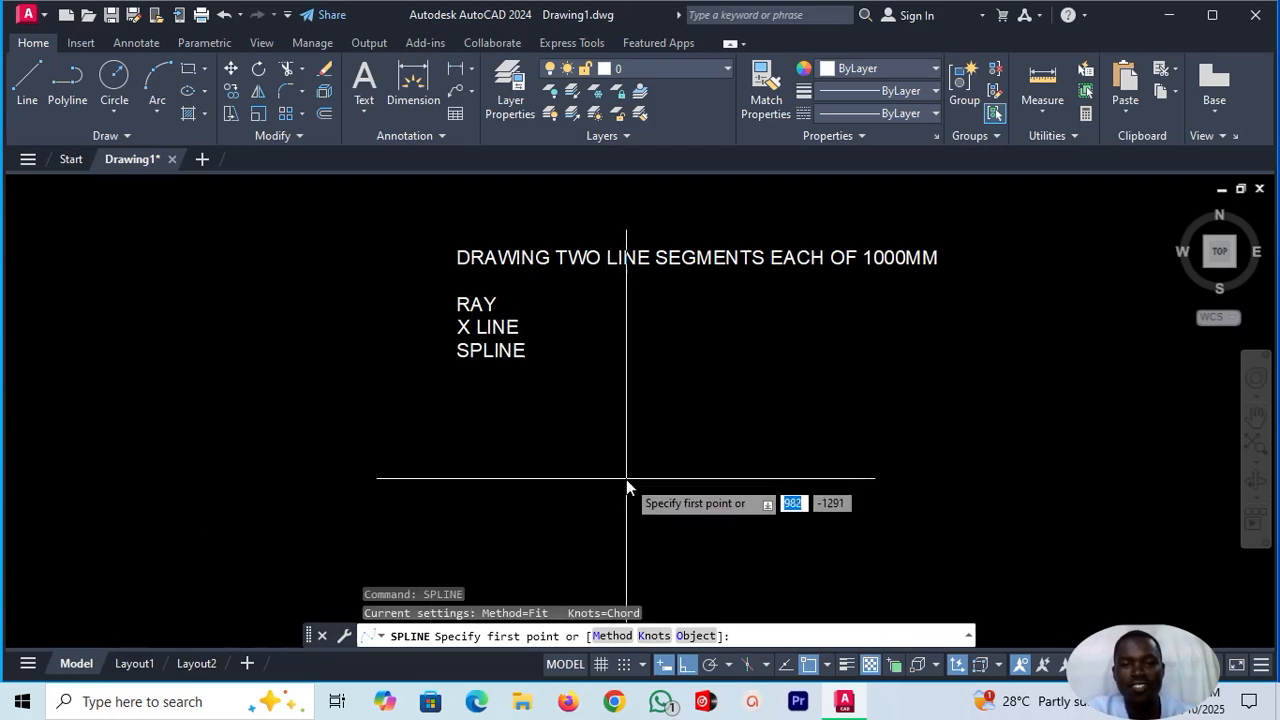
scroll(560, 425, down, 4)
scroll(563, 422, down, 2)
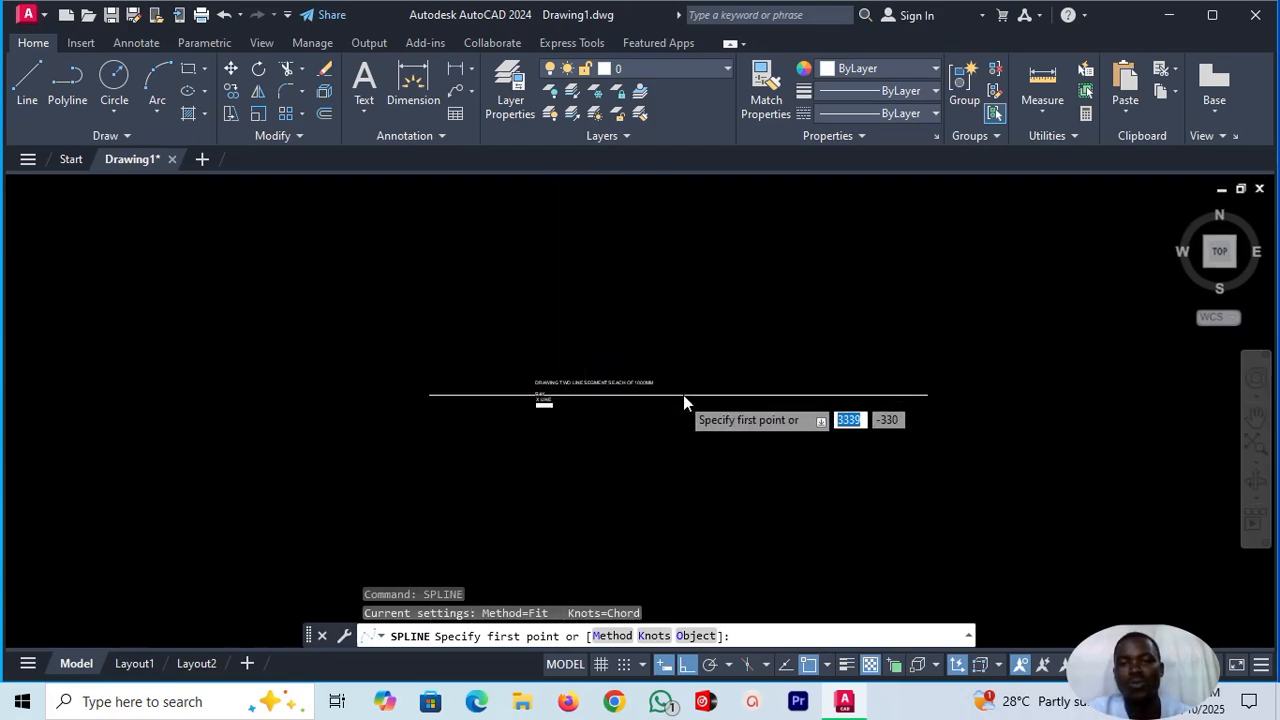
scroll(731, 383, up, 2)
scroll(432, 480, up, 4)
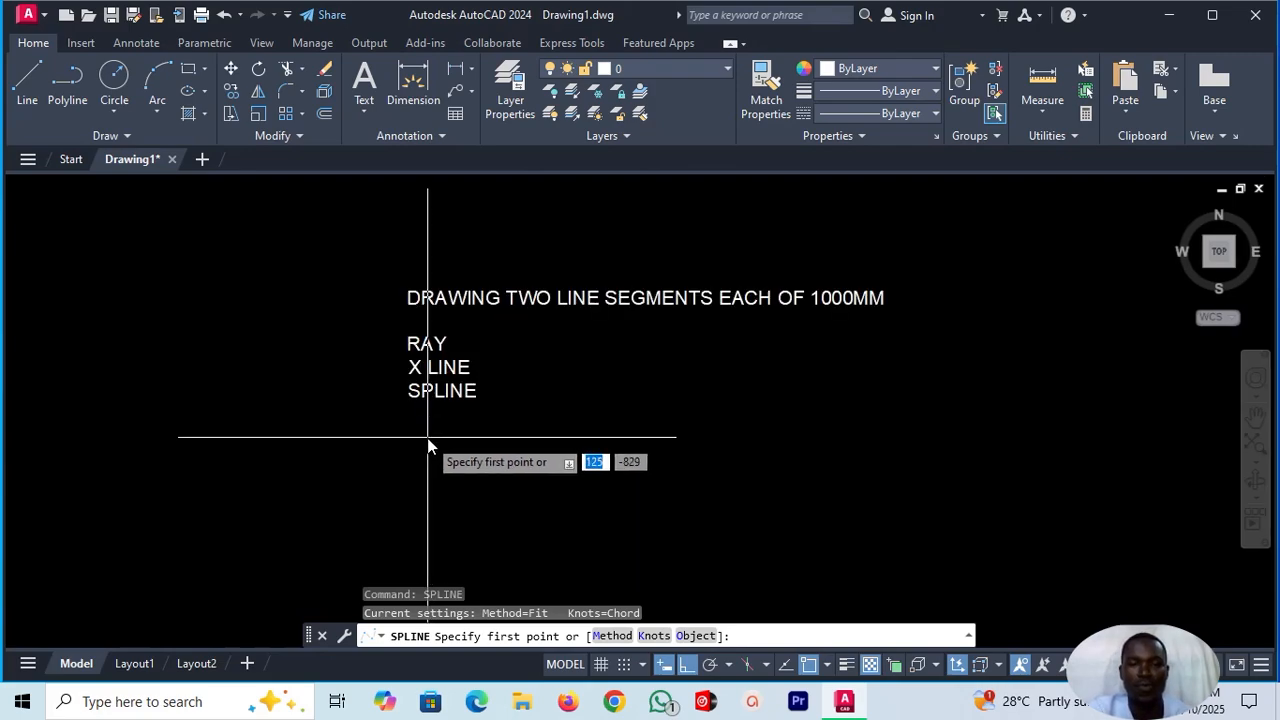
scroll(430, 440, down, 2)
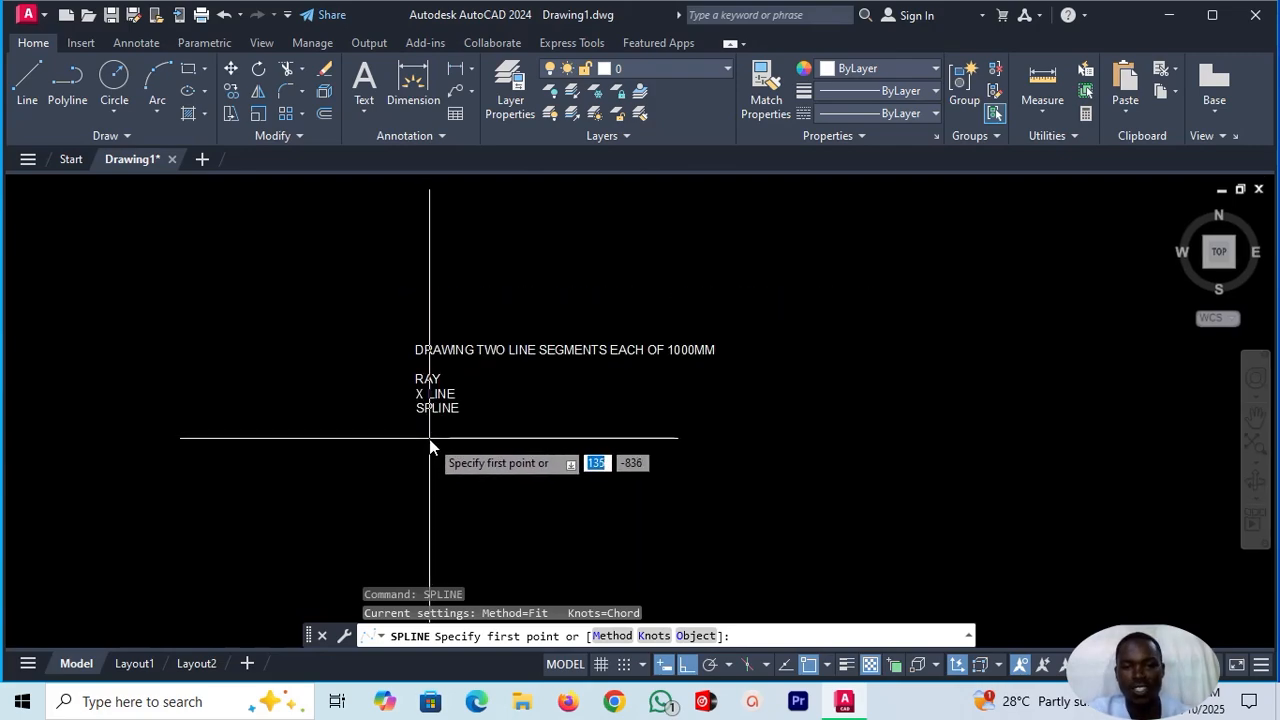
scroll(397, 356, up, 3)
key(Escape)
- Draw a closed freehand spline loop through five fit points, starting left of the text note and crossing its labels
text(SPL)
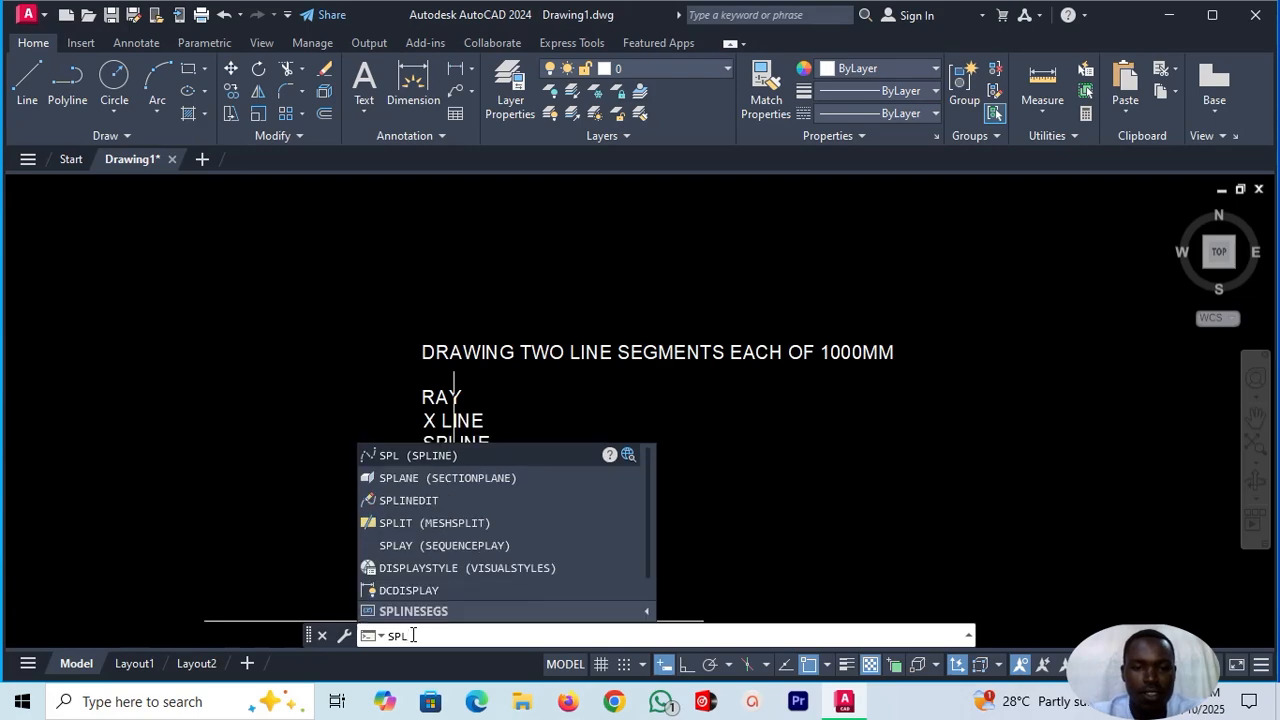
click(448, 457)
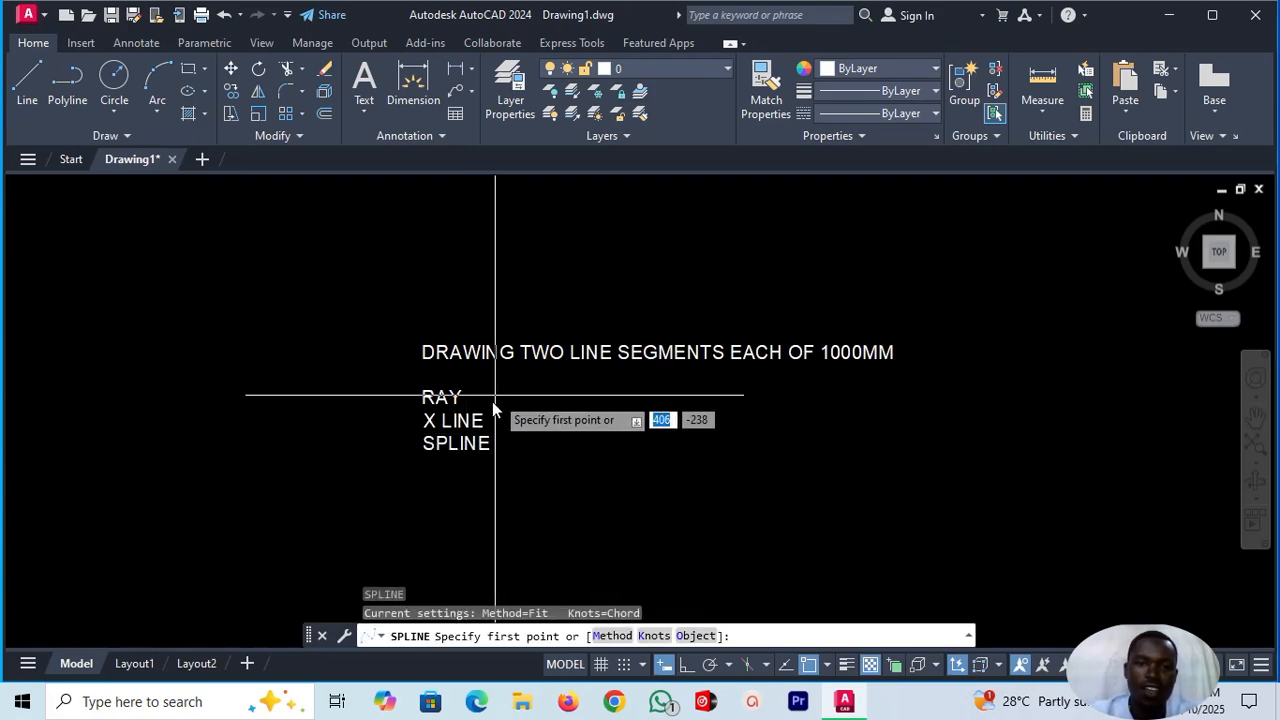
click(206, 316)
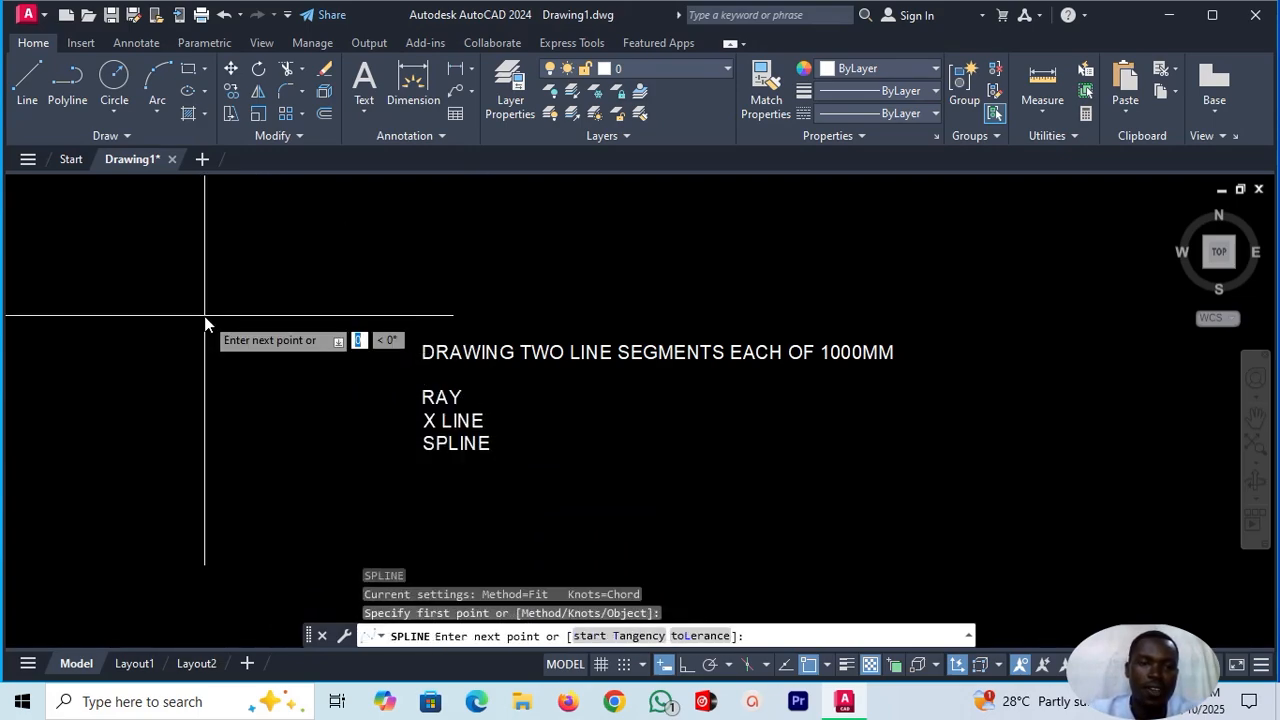
click(369, 233)
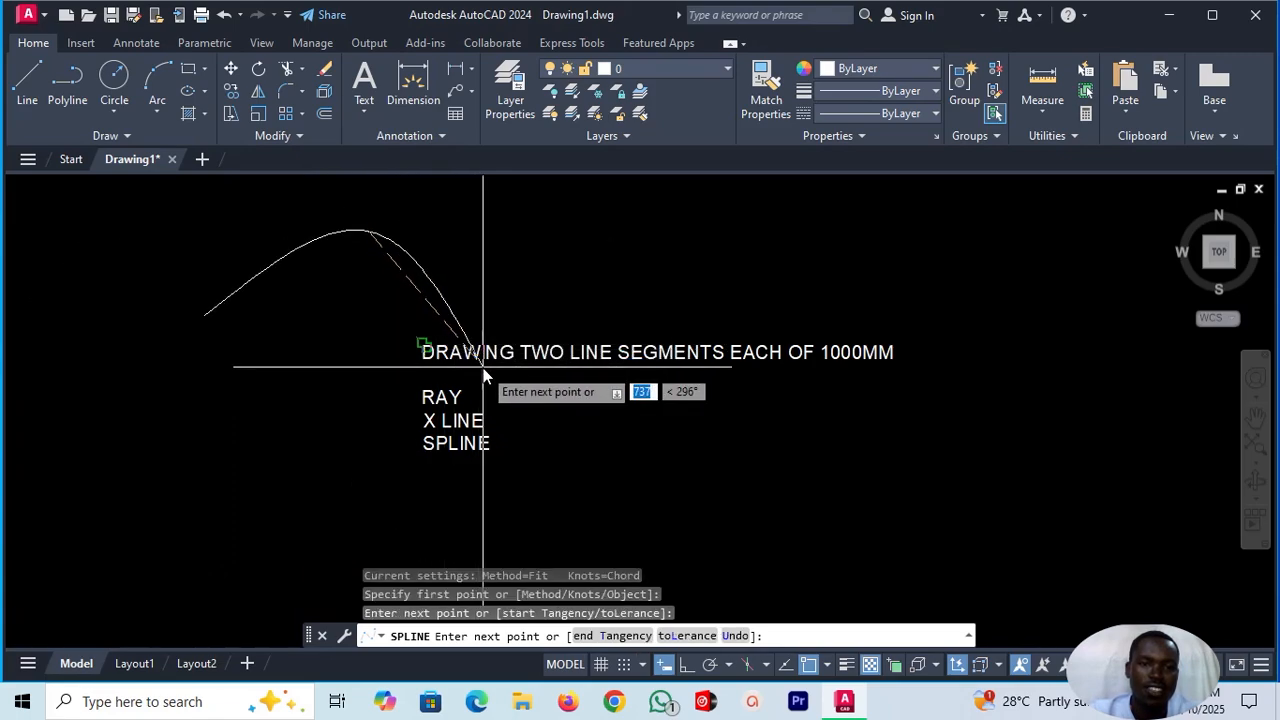
click(508, 392)
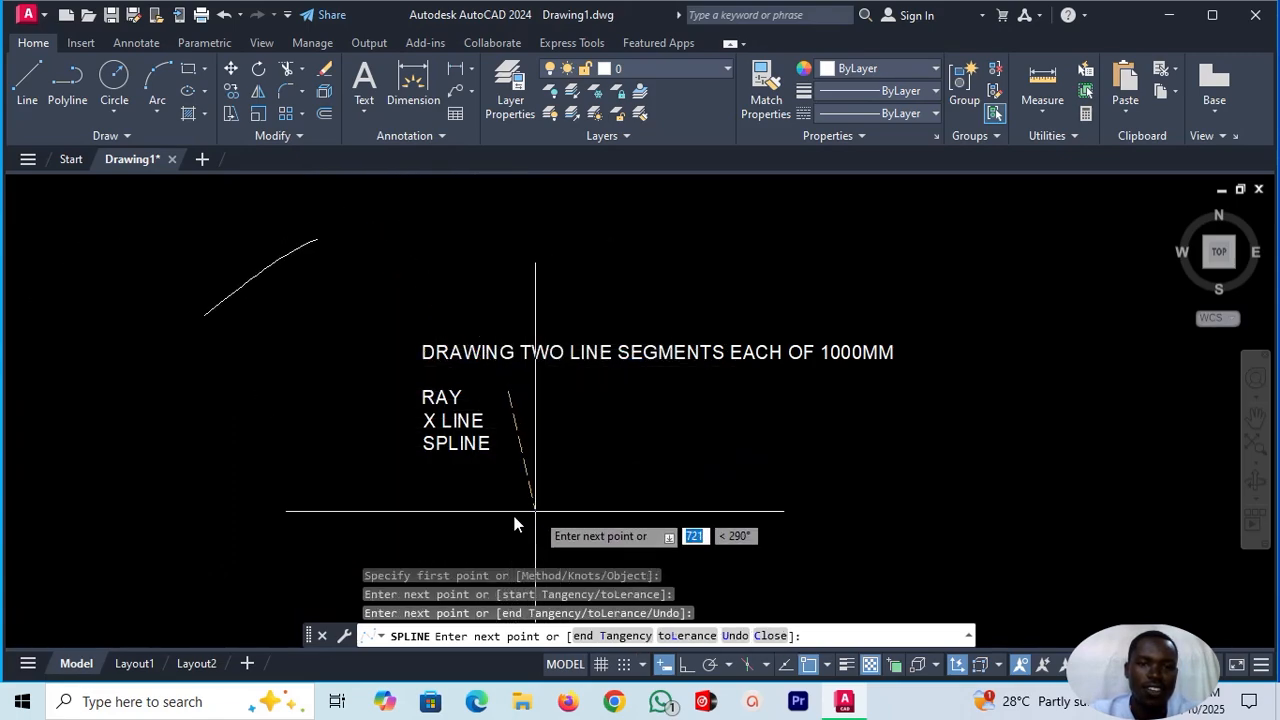
click(311, 447)
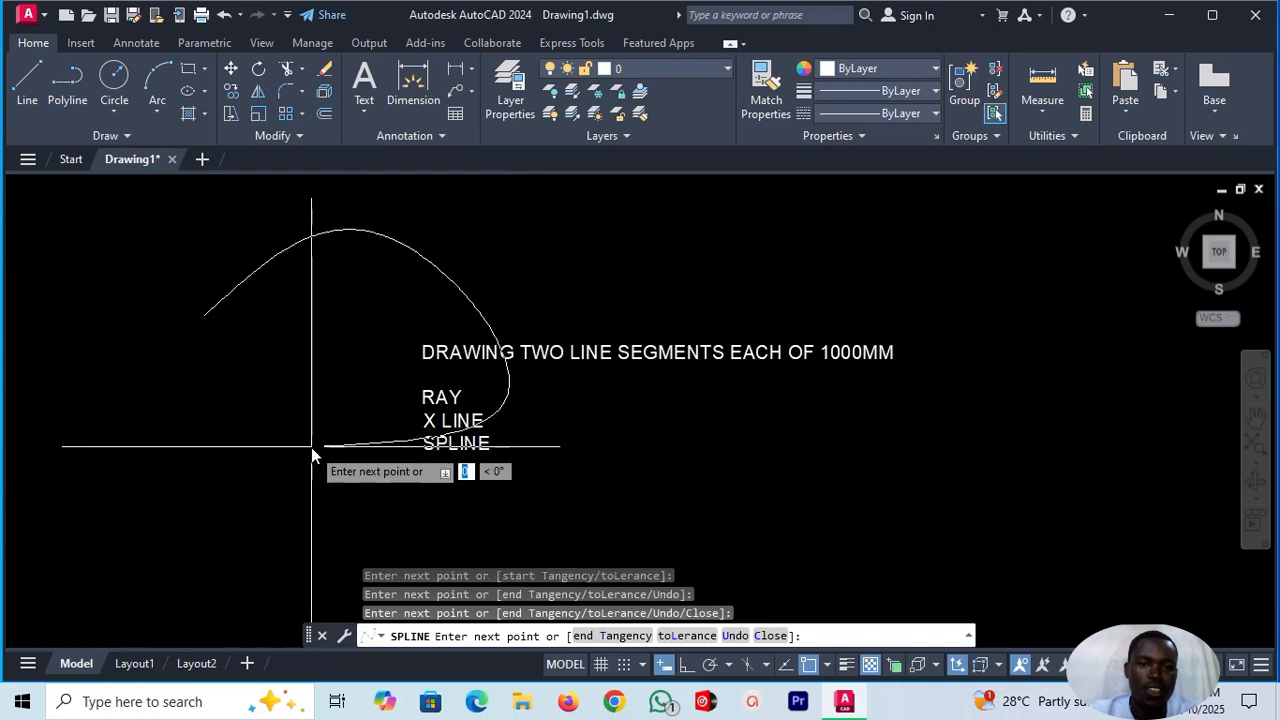
click(178, 391)
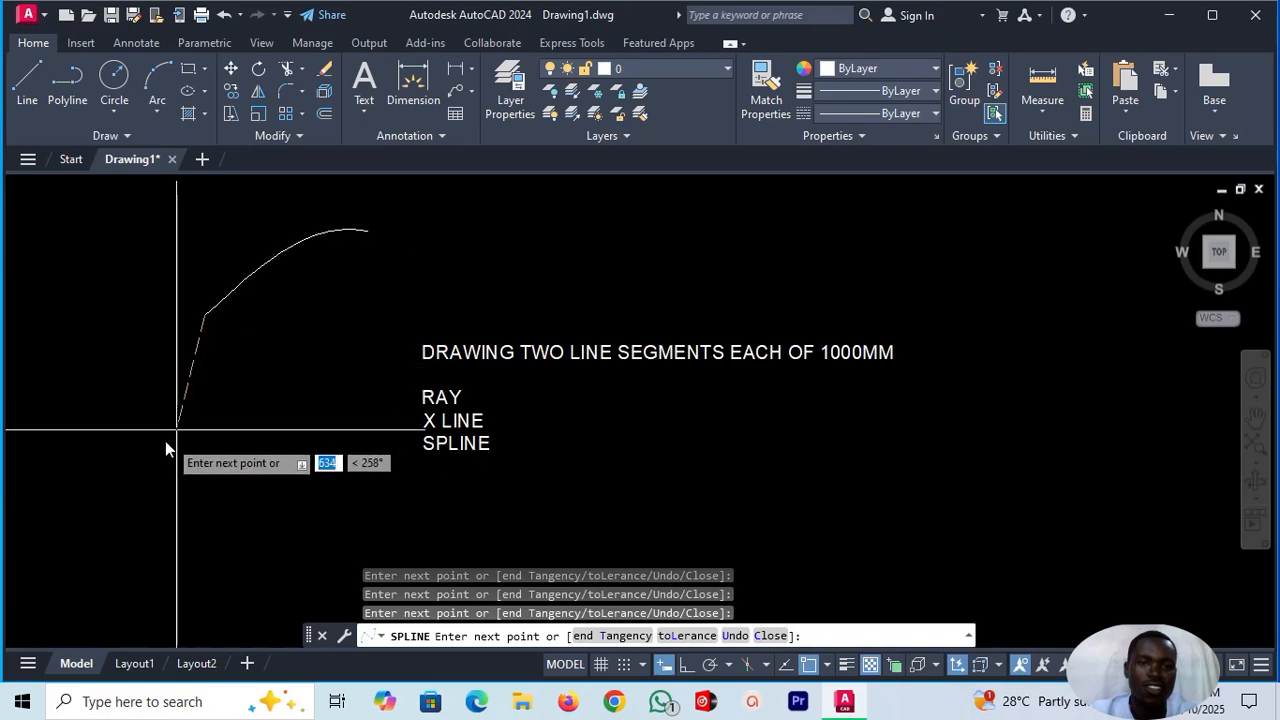
key(Return)
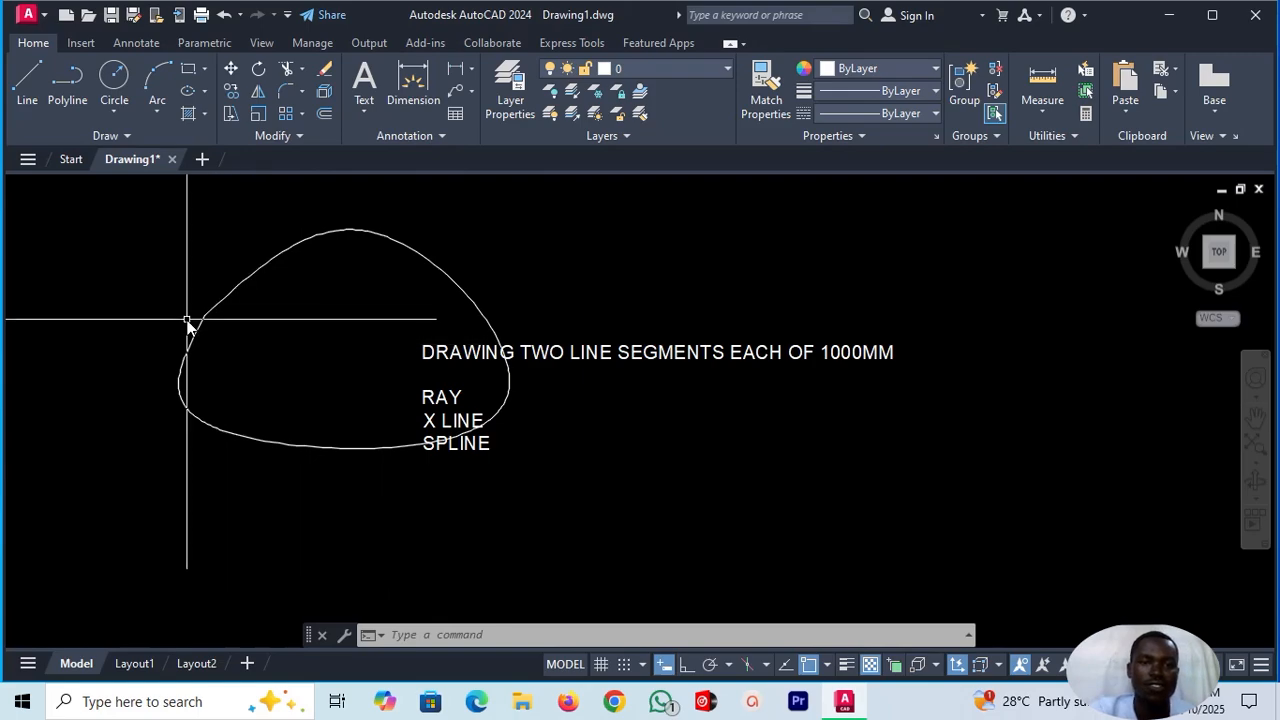
- Select the closed spline loop that crosses the text note
scroll(187, 322, up, 3)
scroll(187, 322, down, 3)
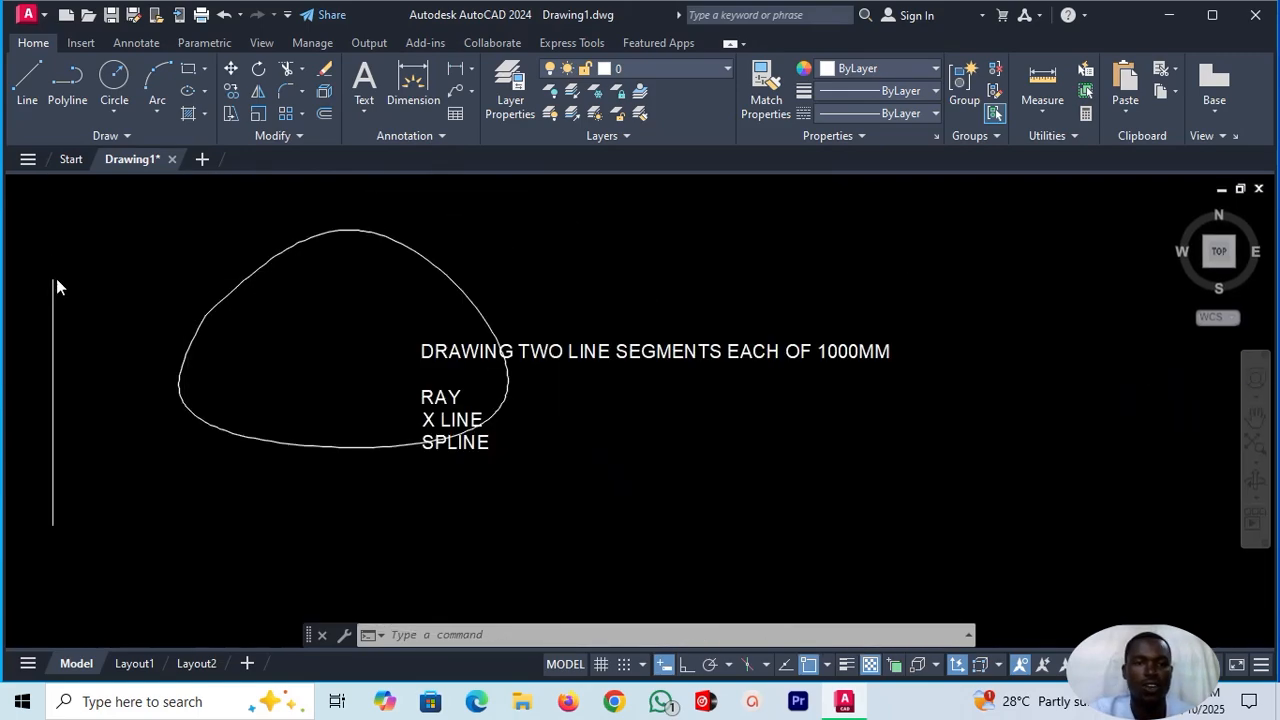
scroll(127, 296, up, 2)
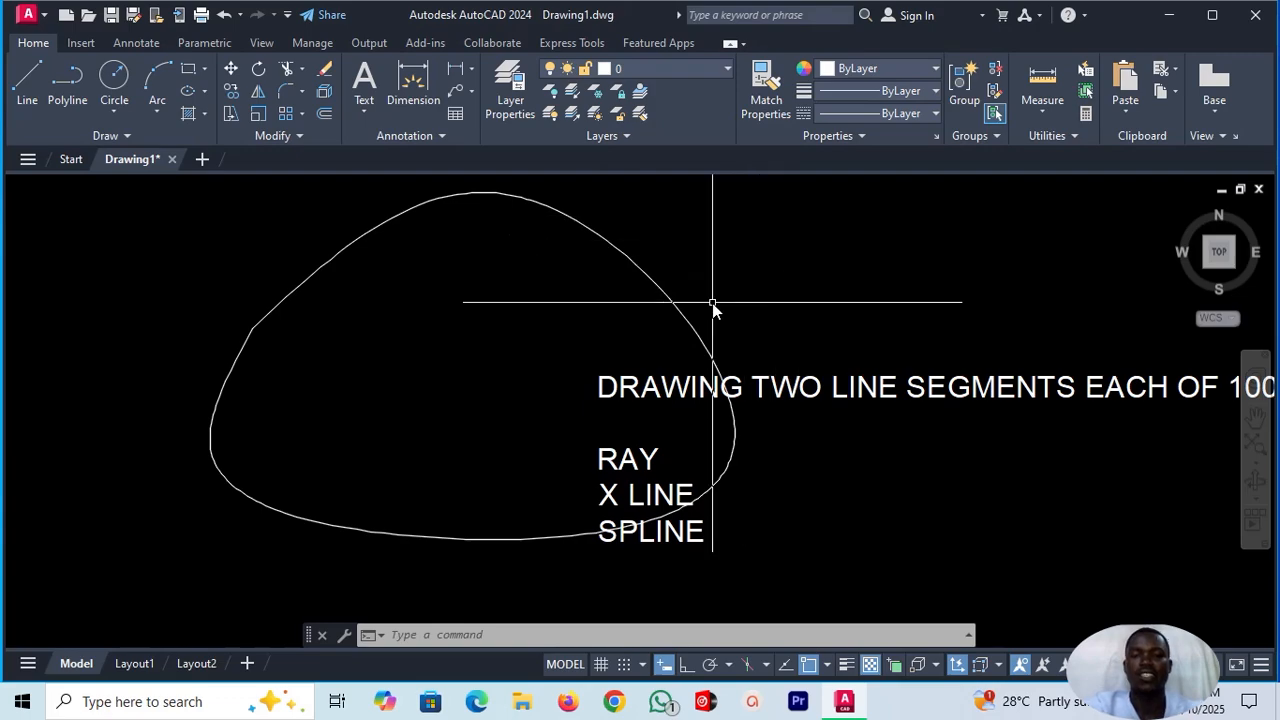
click(659, 283)
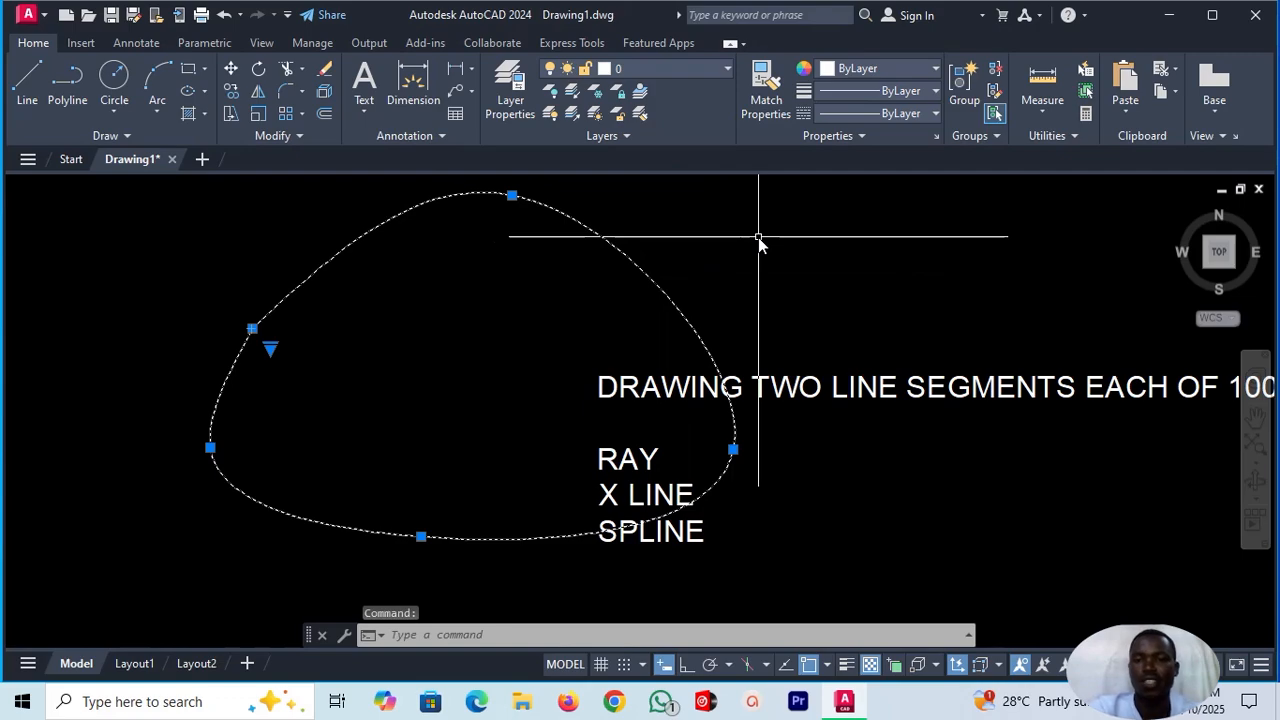